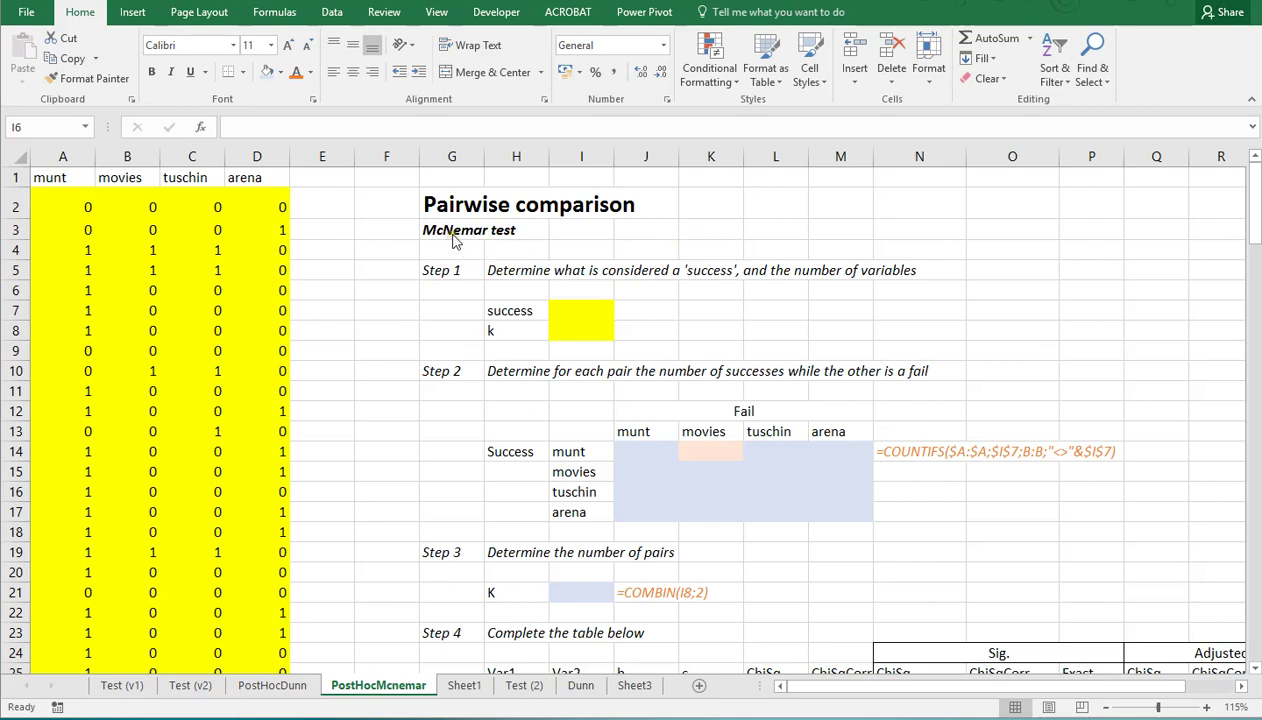
# Step: Look through the Cochran's Q and PostHocDunn sheets, then return to PostHocMcnemar
pyautogui.click(396, 247)
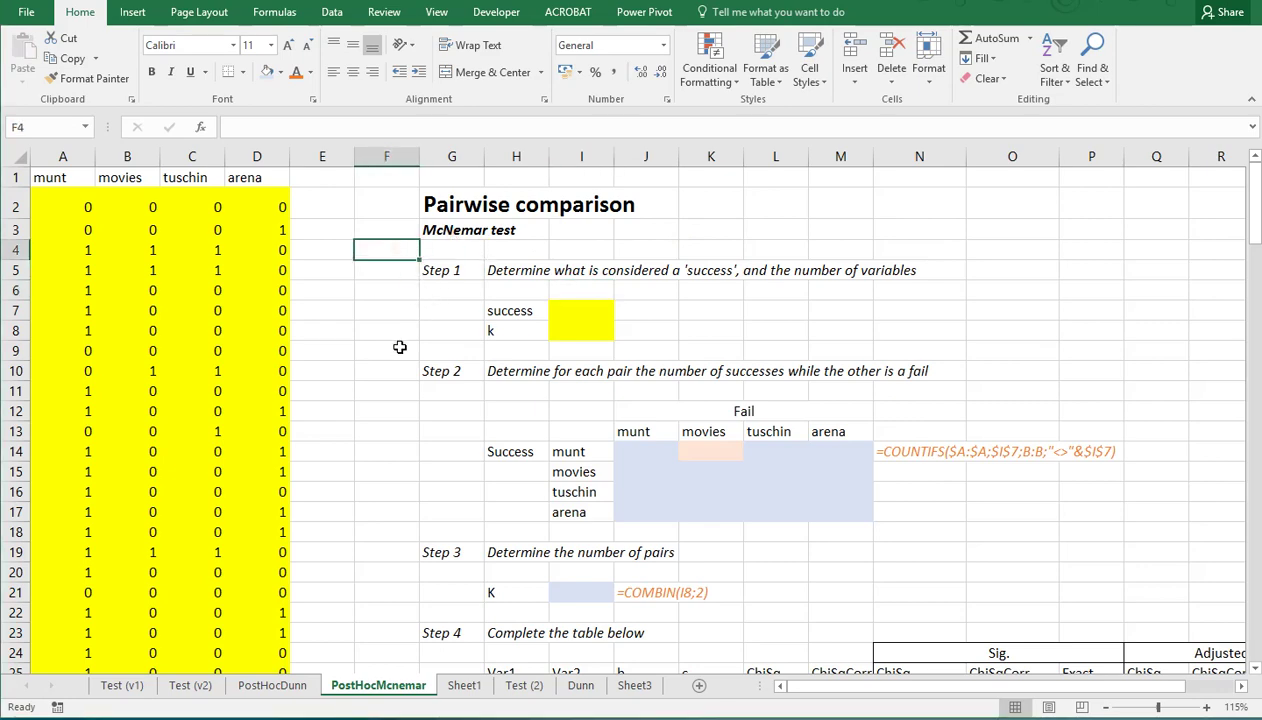
pyautogui.click(122, 685)
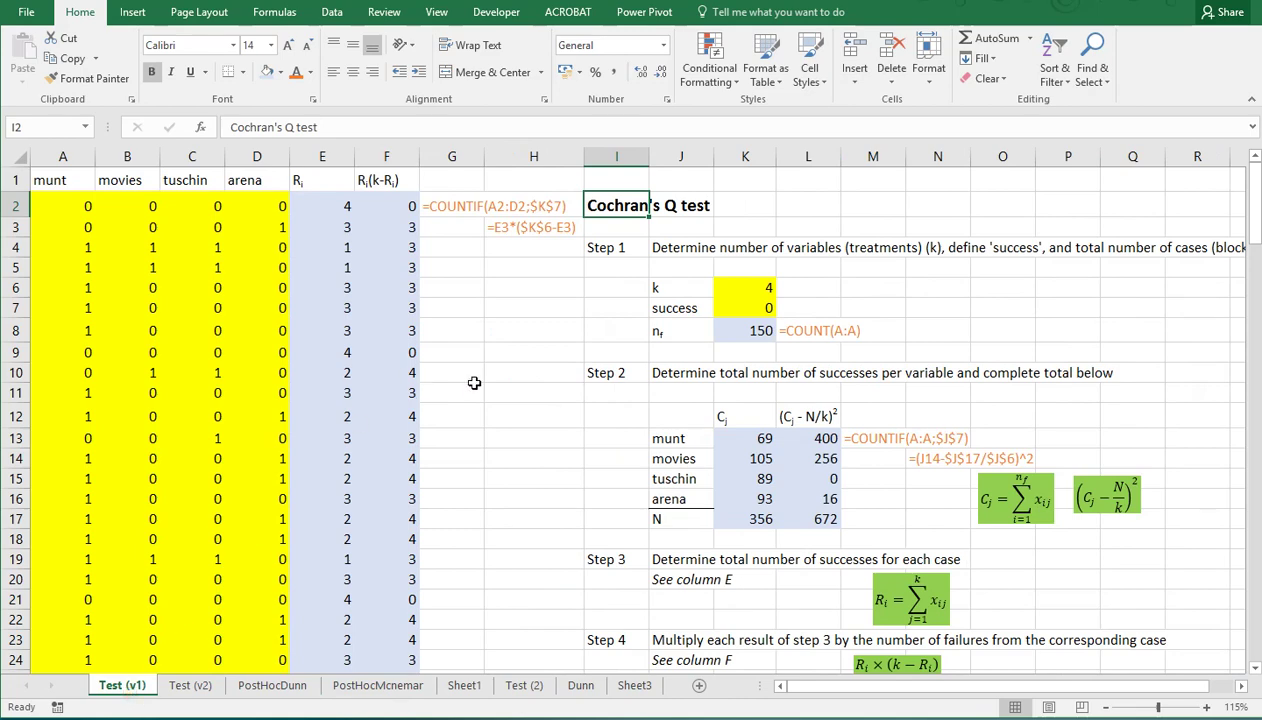
pyautogui.scroll(-7, 474, 383)
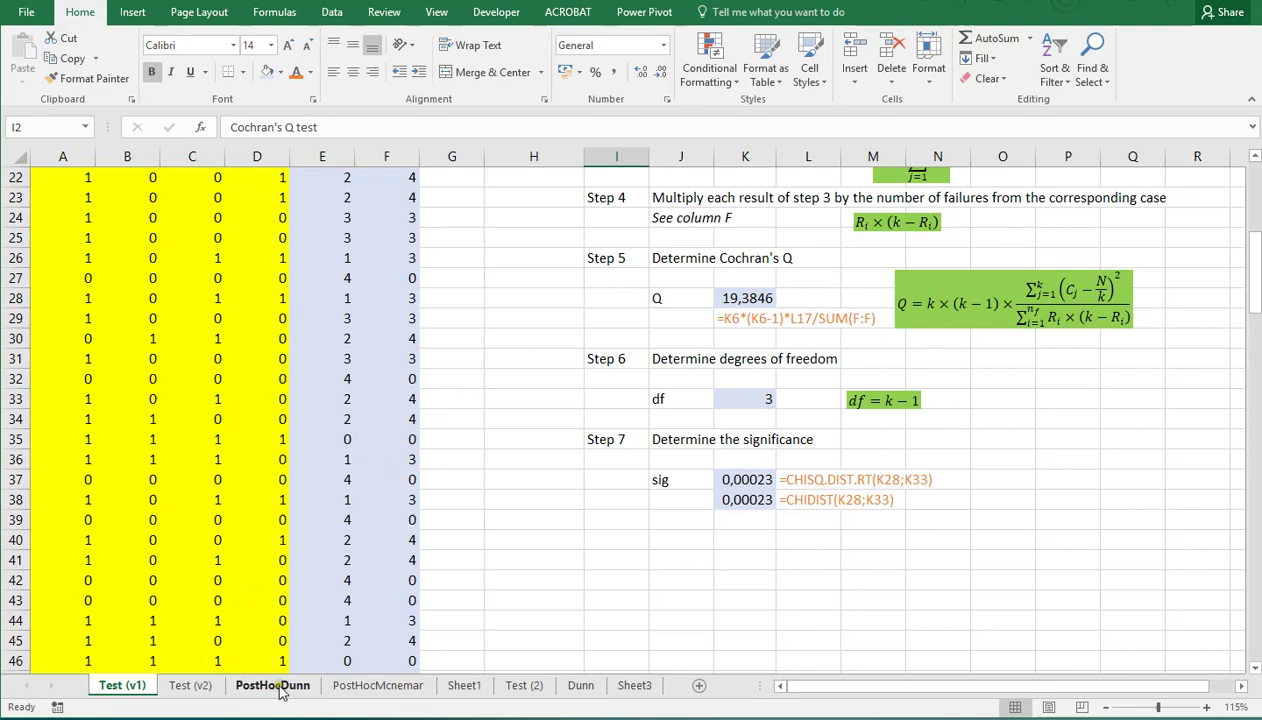
pyautogui.click(279, 689)
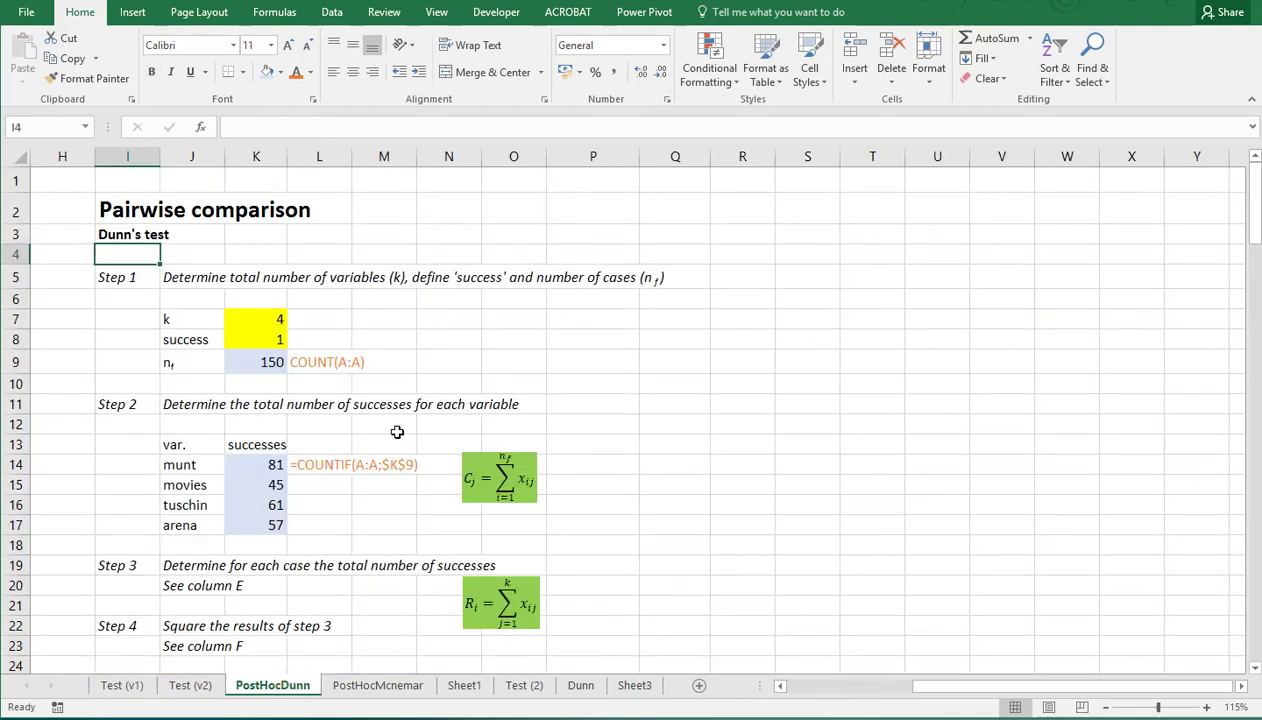
pyautogui.scroll(-2, 397, 432)
pyautogui.scroll(2, 397, 432)
pyautogui.click(355, 685)
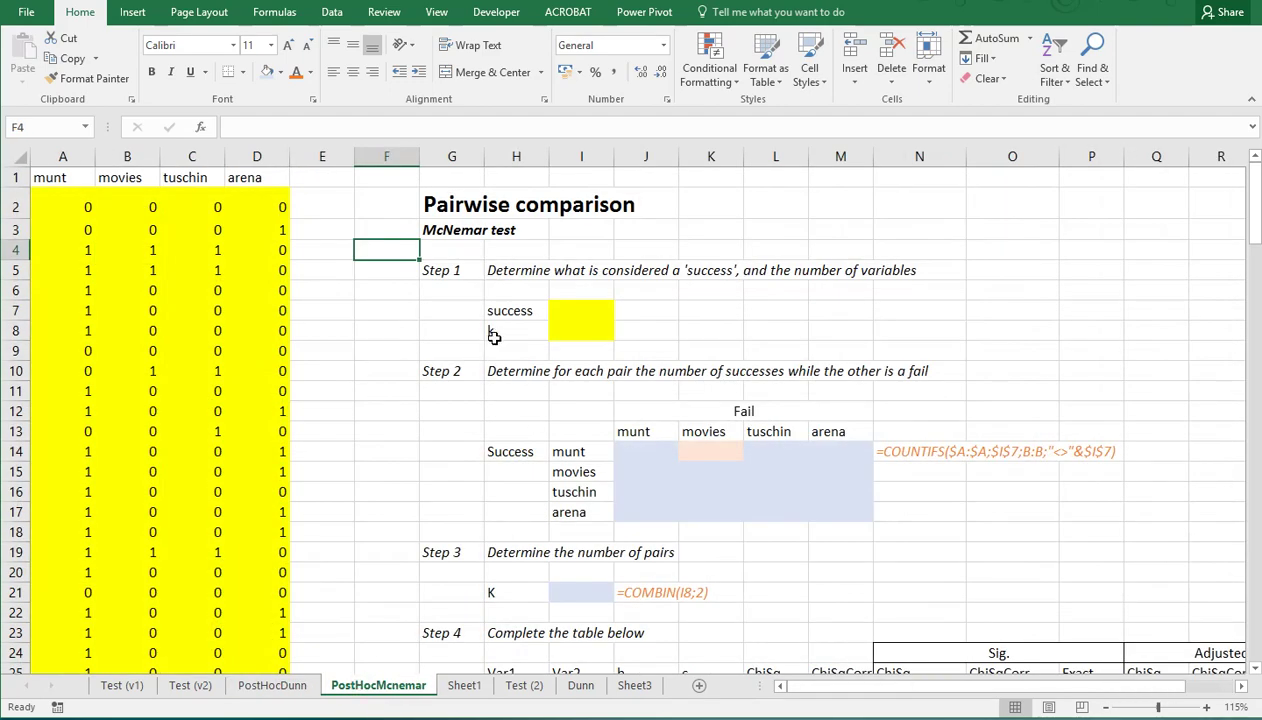
# Step: Inspect the four variable headers and sample success values in the data columns
pyautogui.moveTo(60, 180); pyautogui.dragTo(244, 180)
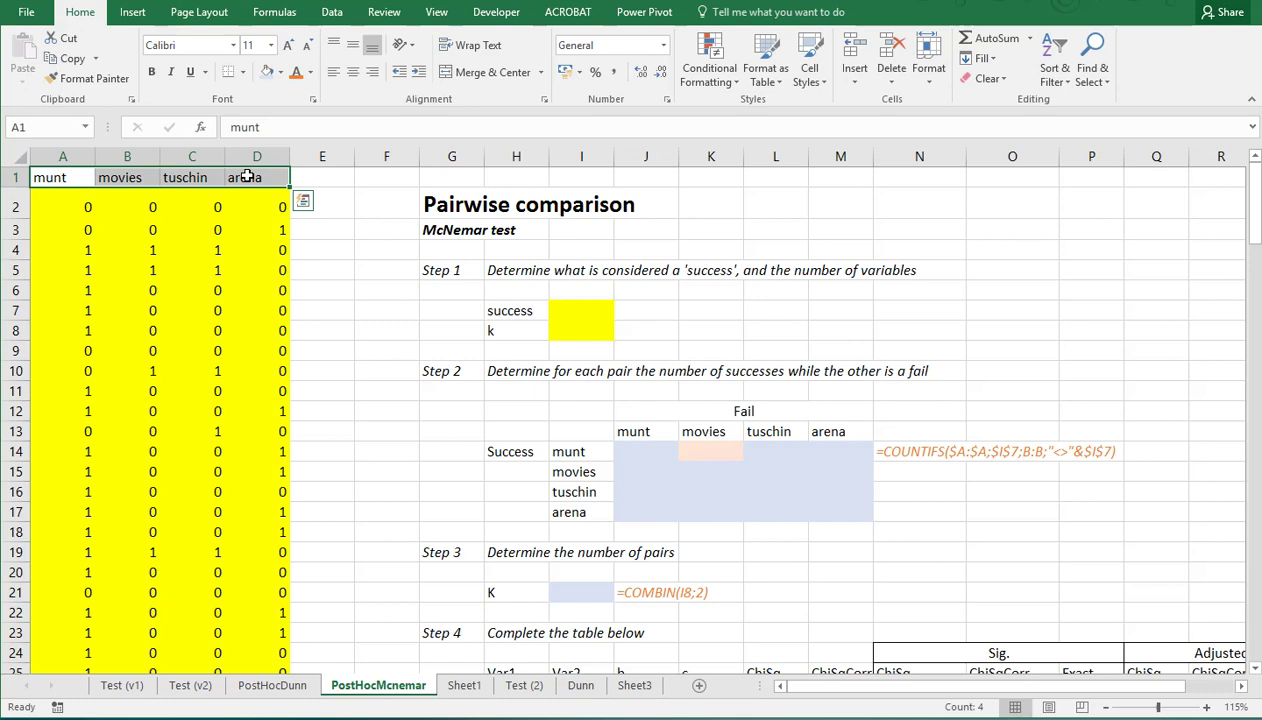
pyautogui.click(243, 184)
pyautogui.click(214, 207)
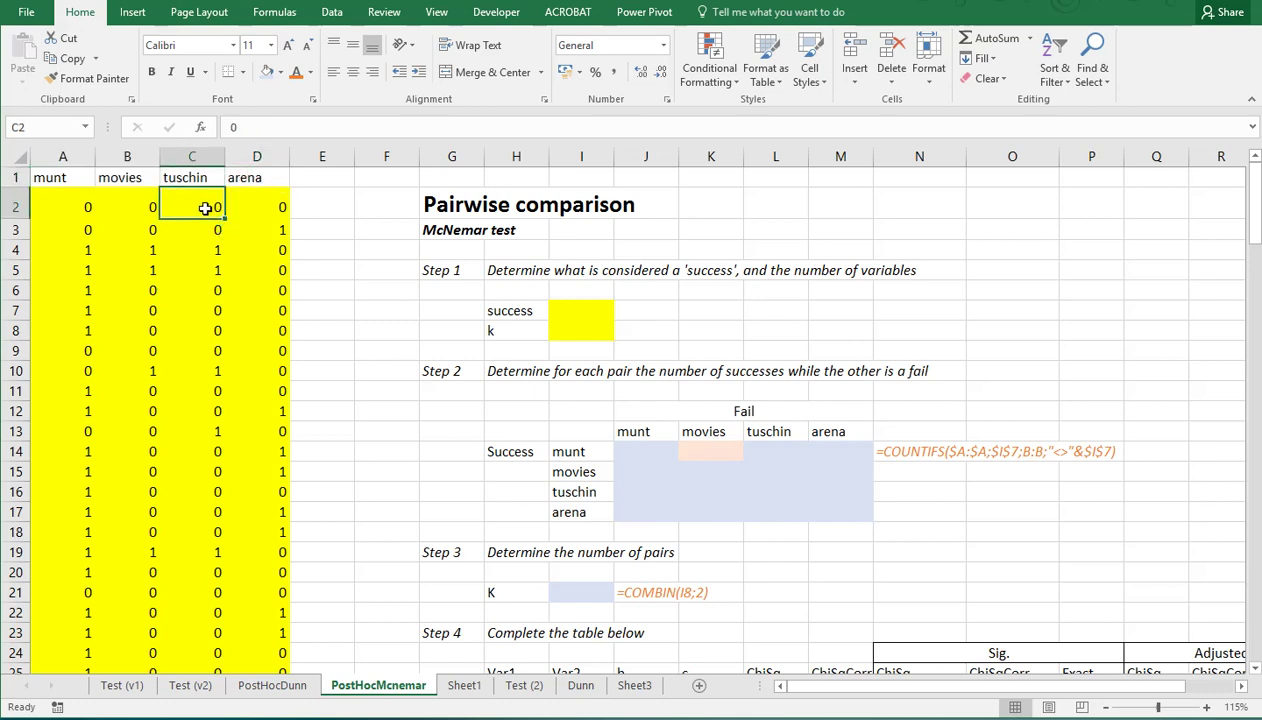
pyautogui.click(205, 176)
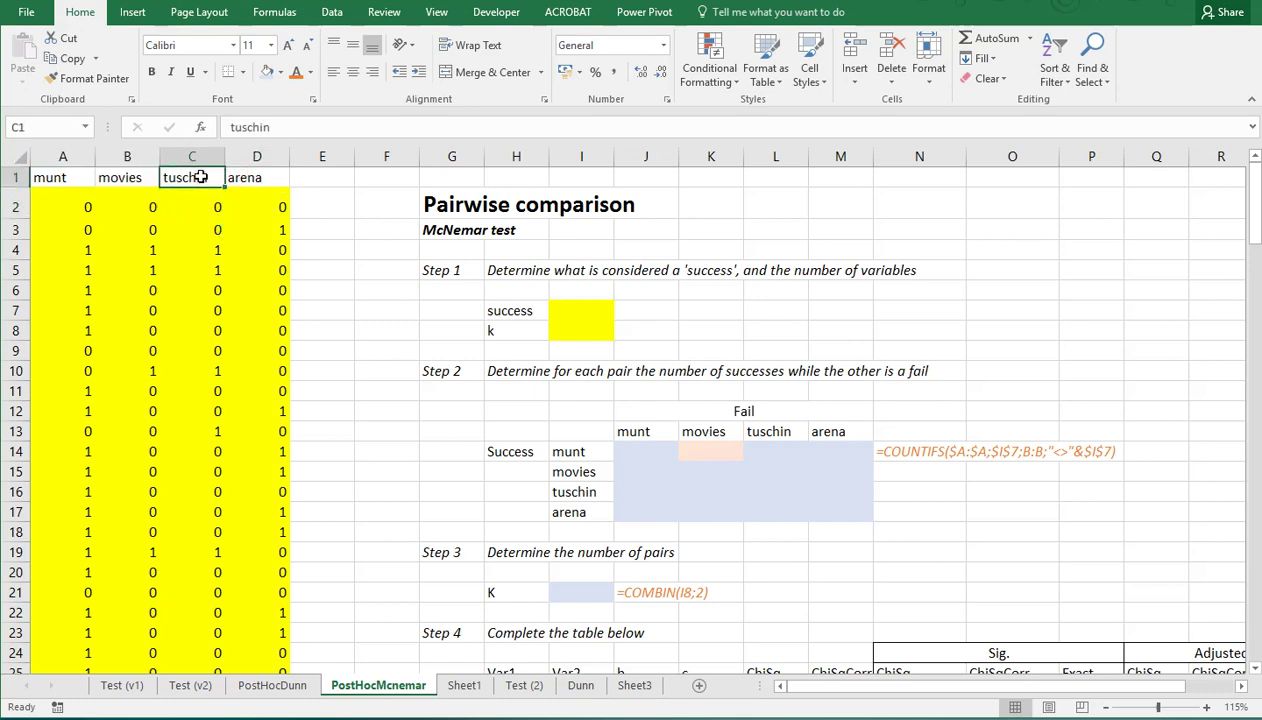
pyautogui.click(257, 231)
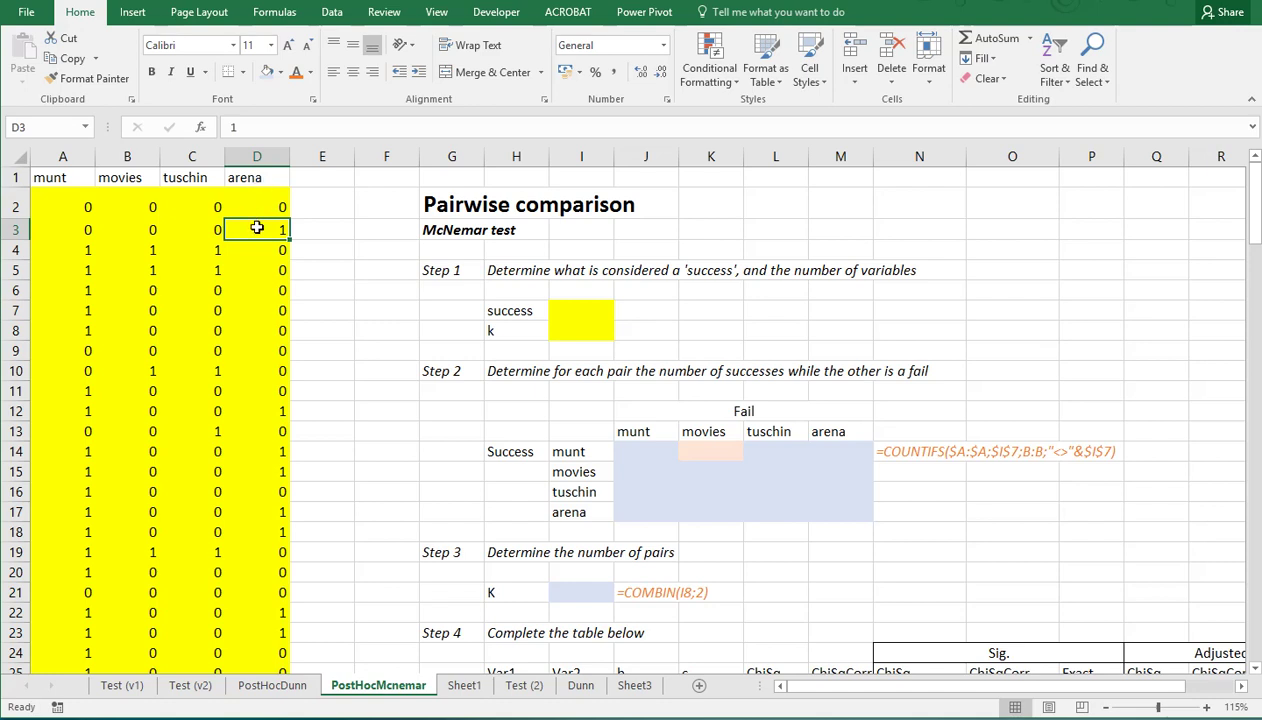
# Step: Enter 1 as the success value in I7 and 4 as k in I8
pyautogui.click(595, 312)
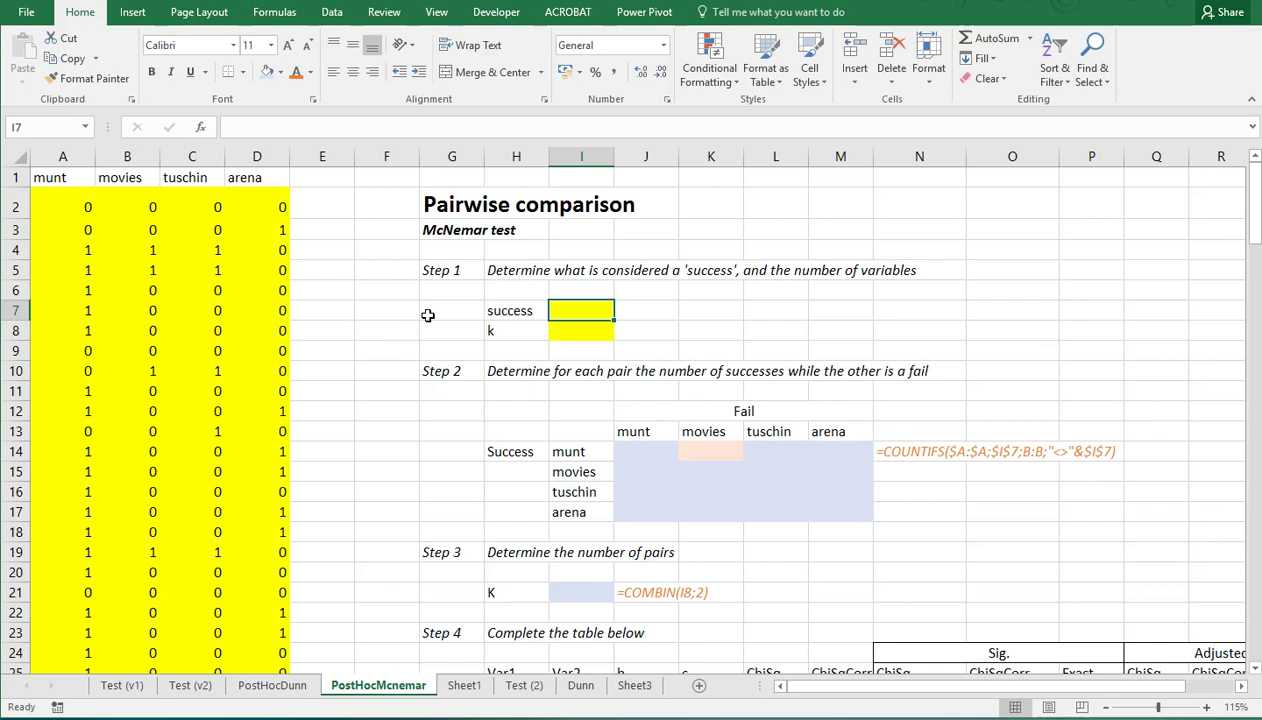
pyautogui.write('1')
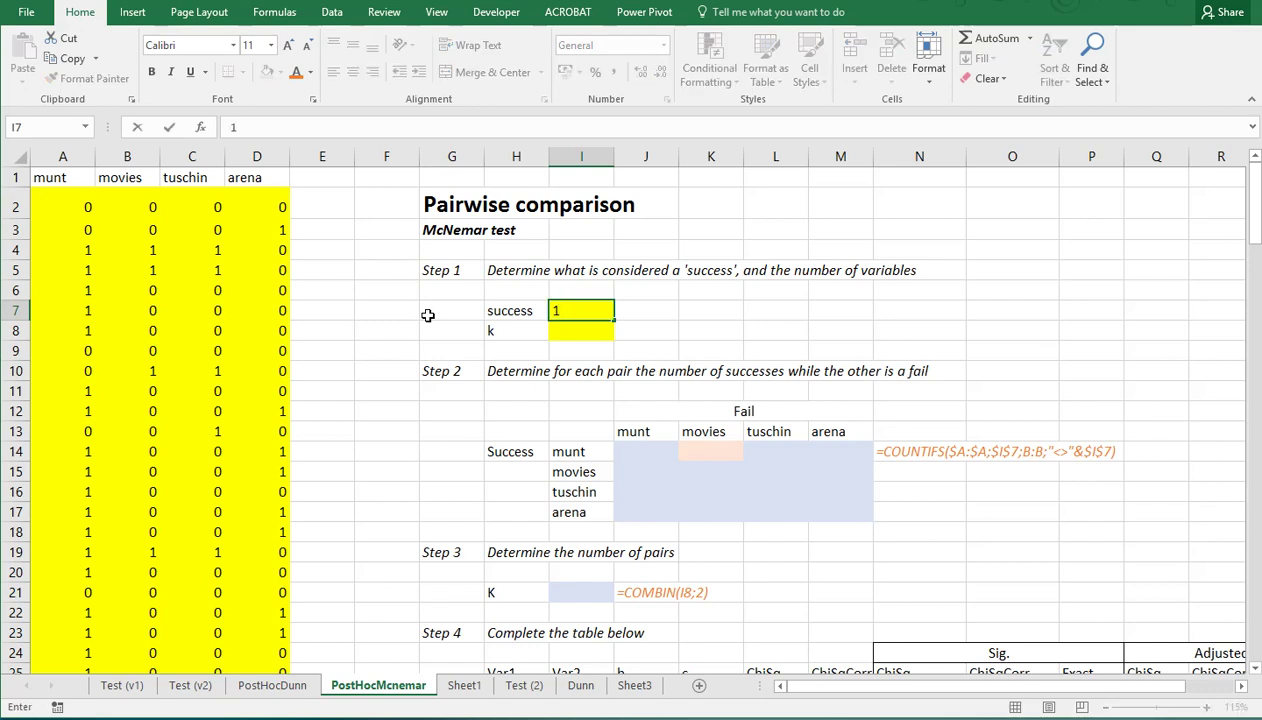
pyautogui.press('Return')
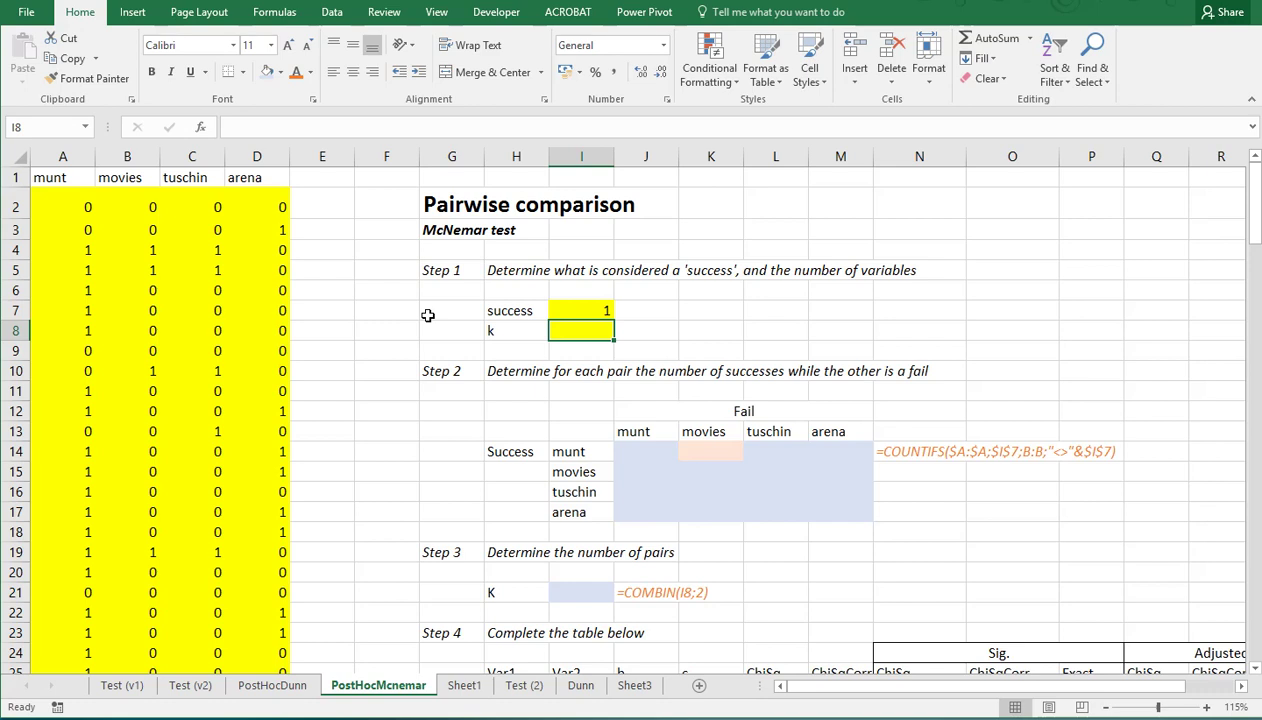
pyautogui.press('Up')
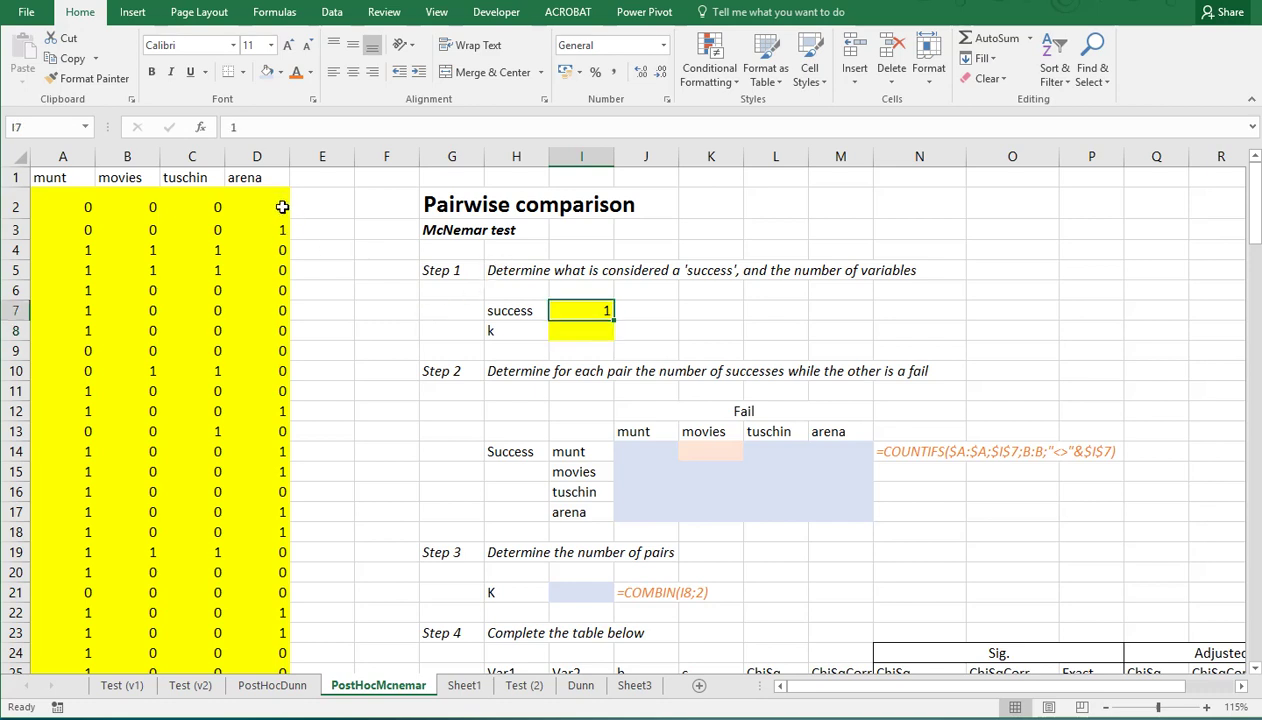
pyautogui.click(583, 330)
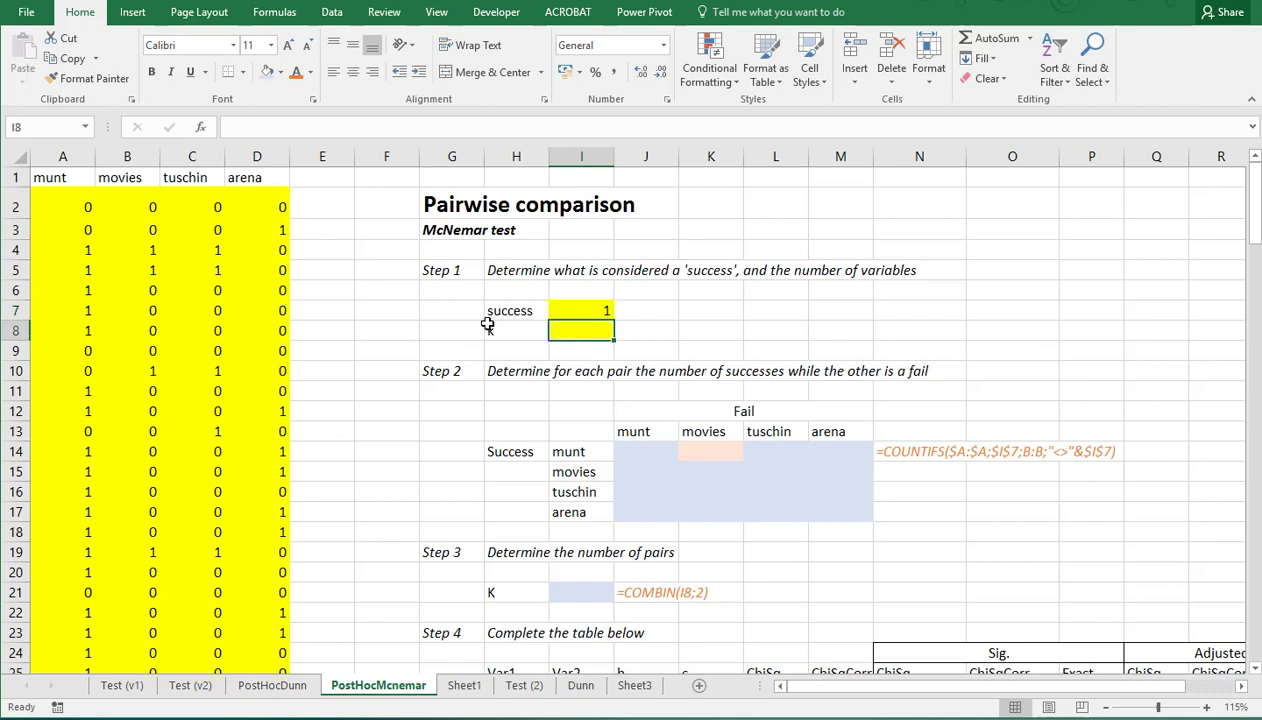
pyautogui.moveTo(60, 180); pyautogui.dragTo(240, 177)
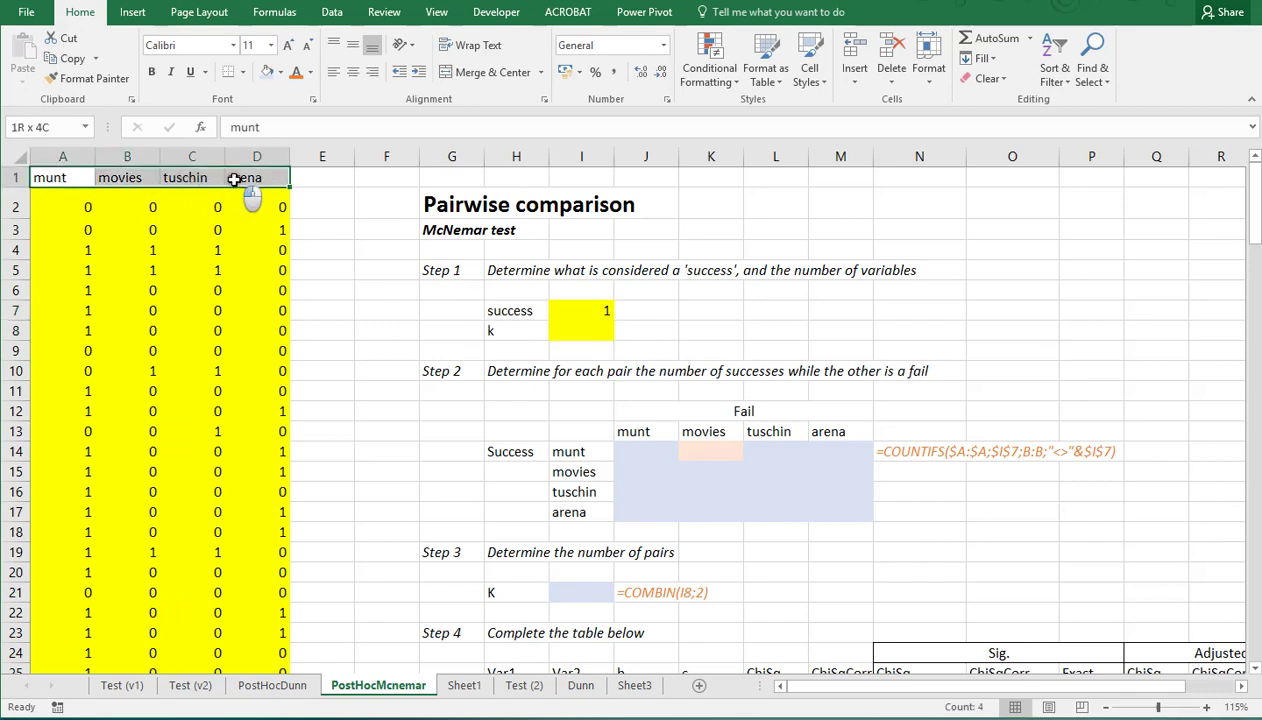
pyautogui.click(574, 329)
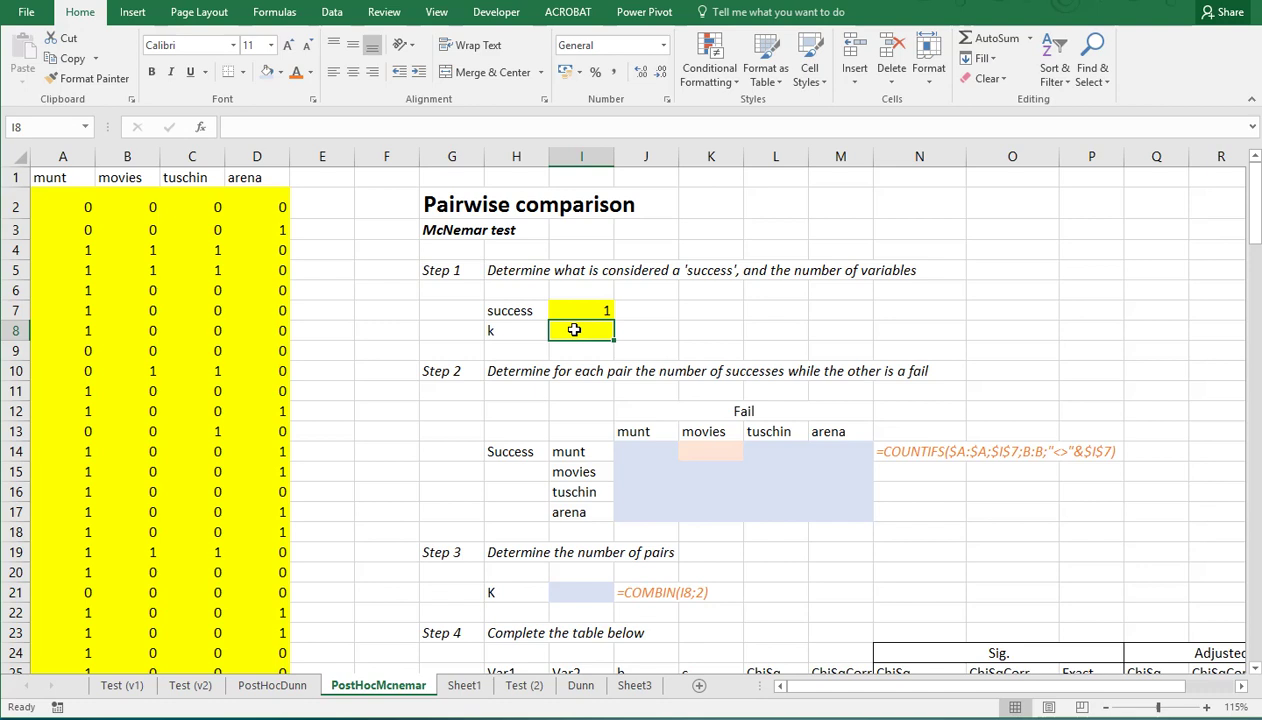
pyautogui.write('4')
pyautogui.press('Return')
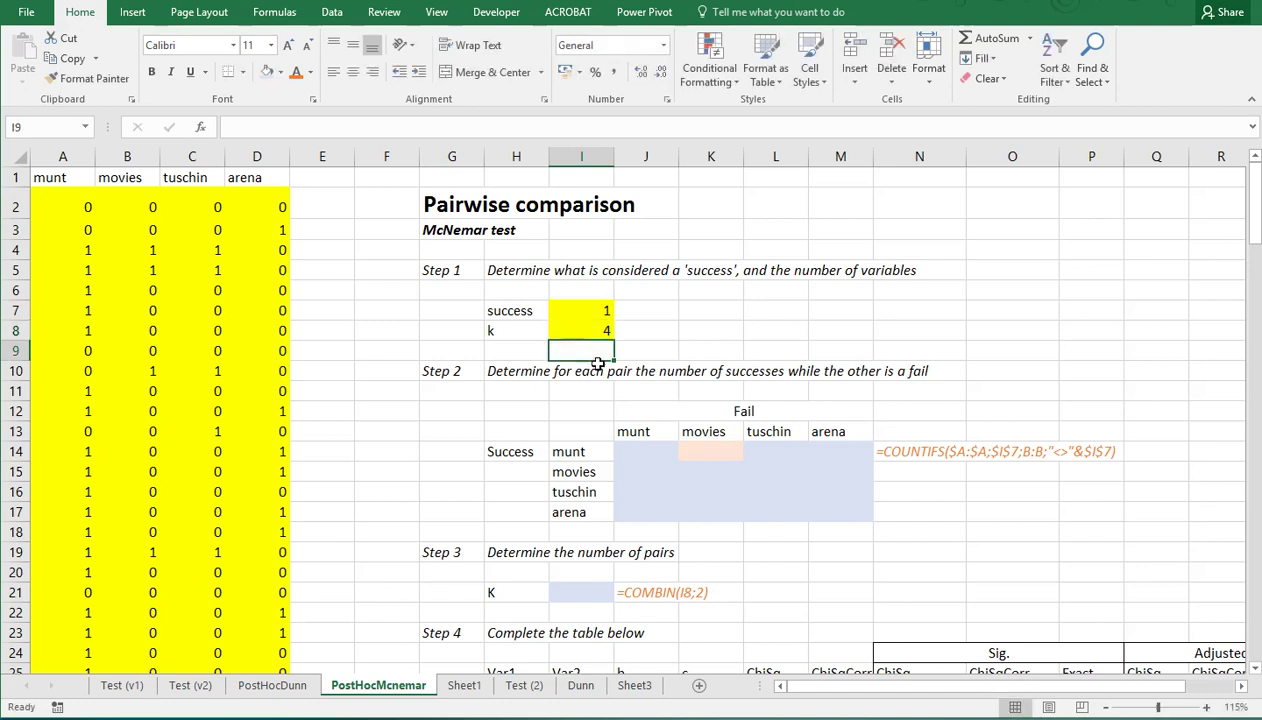
# Step: Start a COUNTIFS formula in K14 with the absolute range $A:$A
pyautogui.click(516, 372)
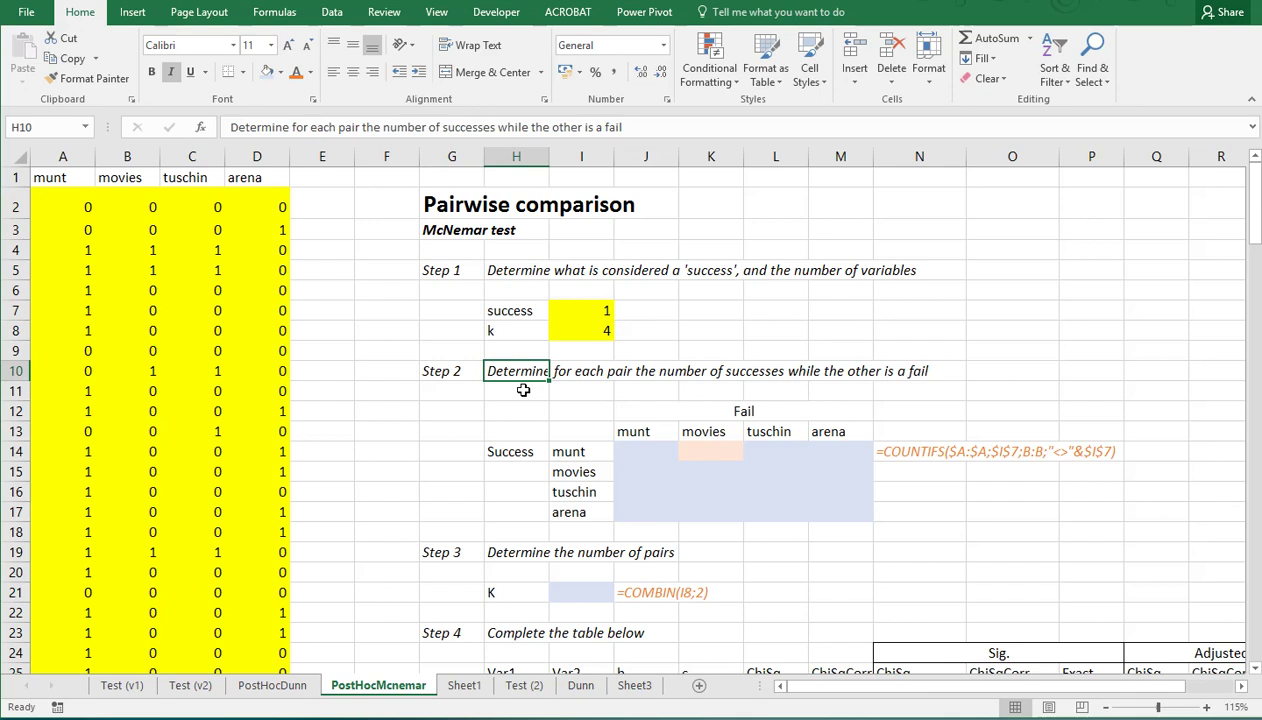
pyautogui.click(566, 452)
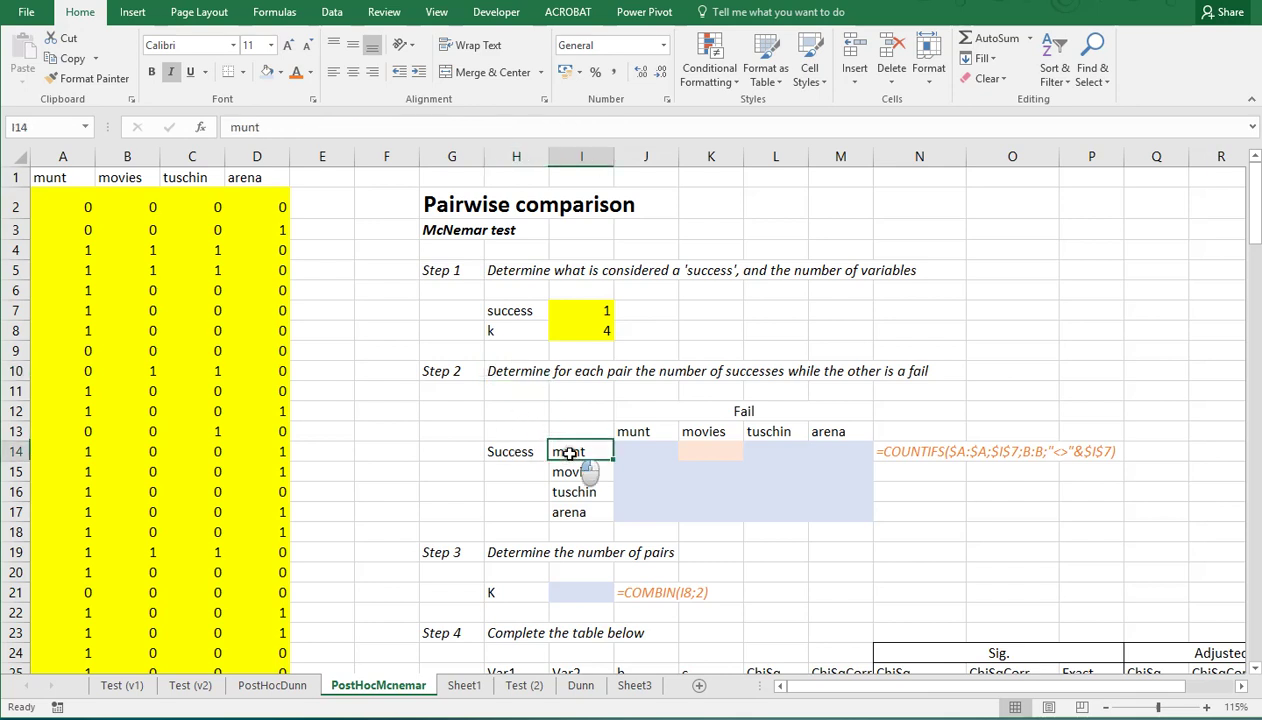
pyautogui.click(697, 432)
pyautogui.click(712, 452)
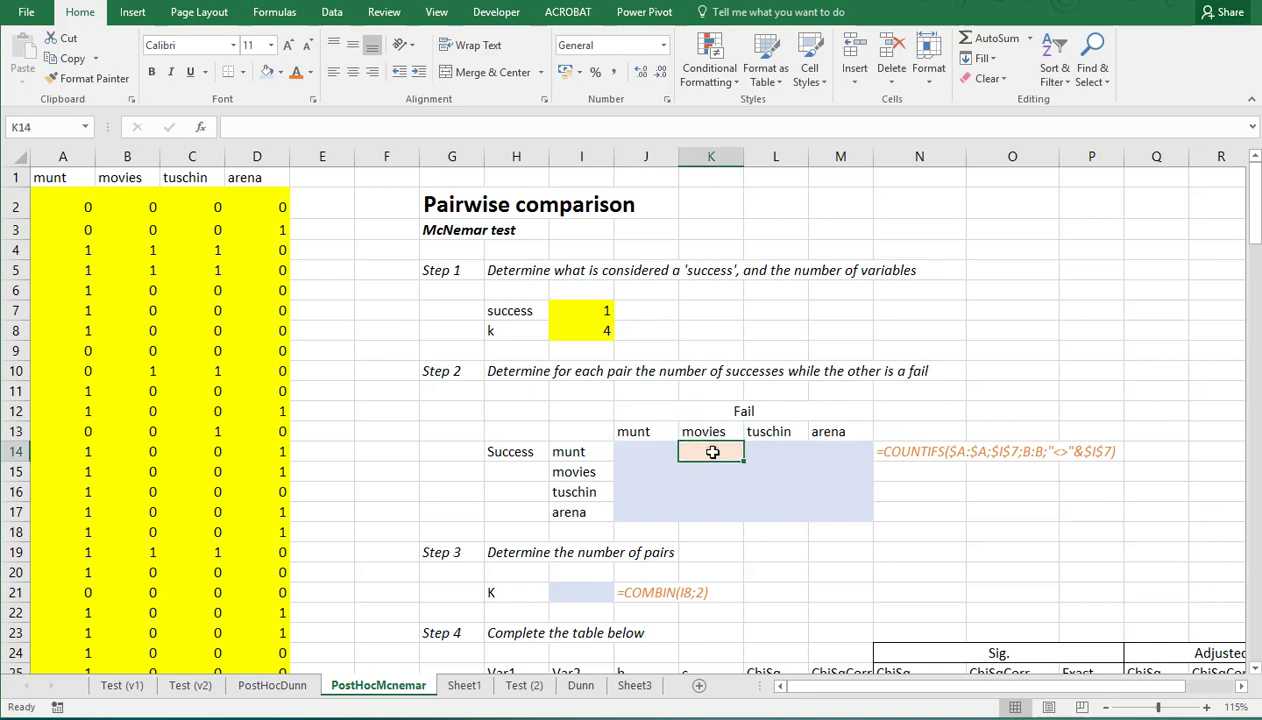
pyautogui.write('=coun')
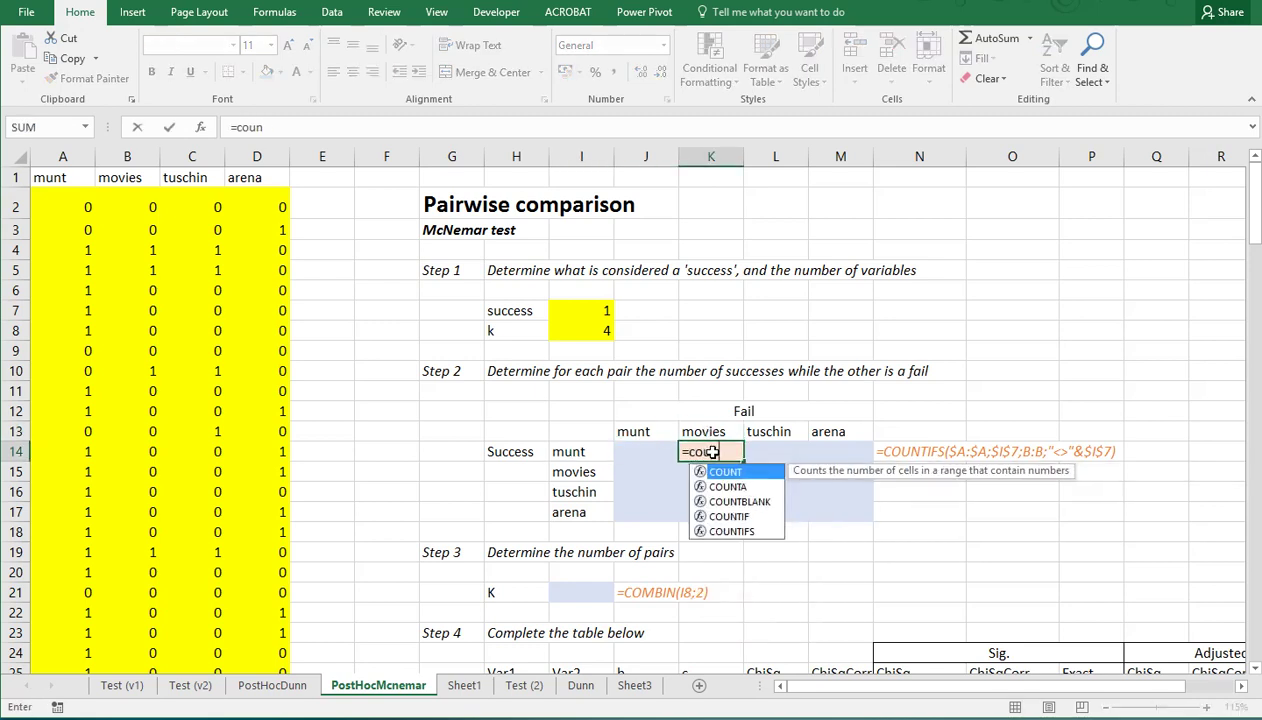
pyautogui.write('tif(')
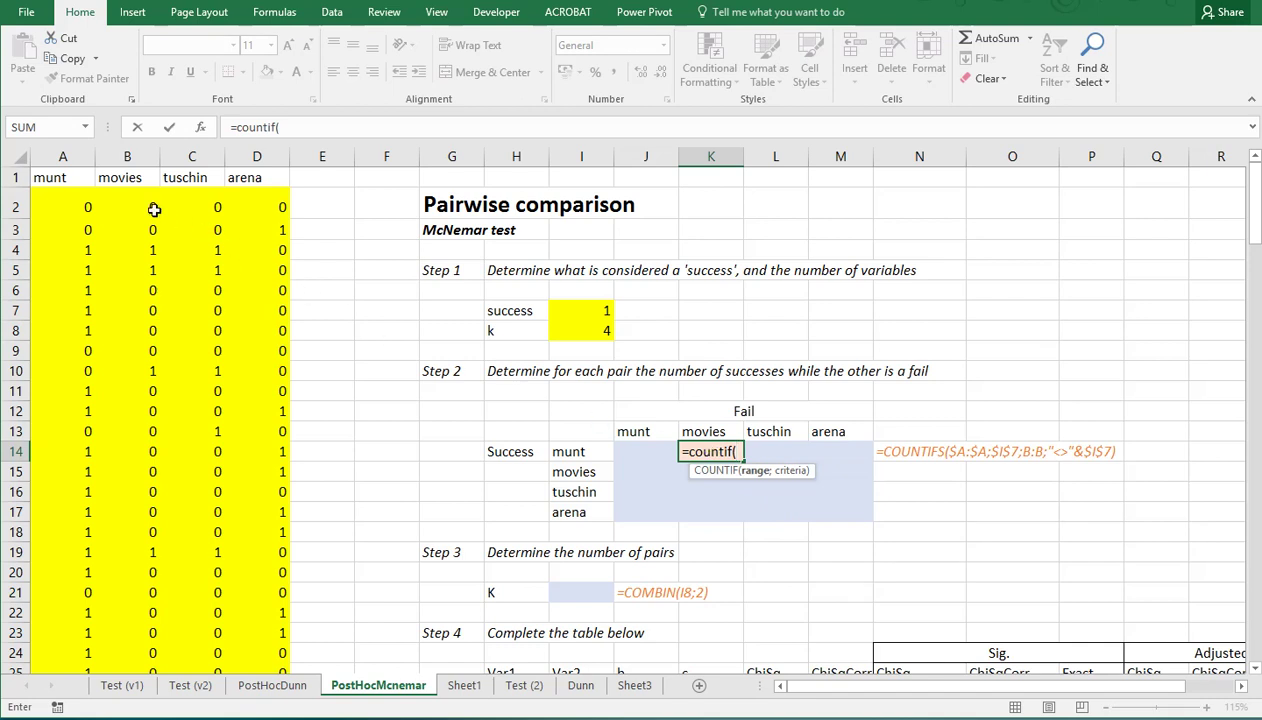
pyautogui.press('BackSpace')
pyautogui.write('s(')
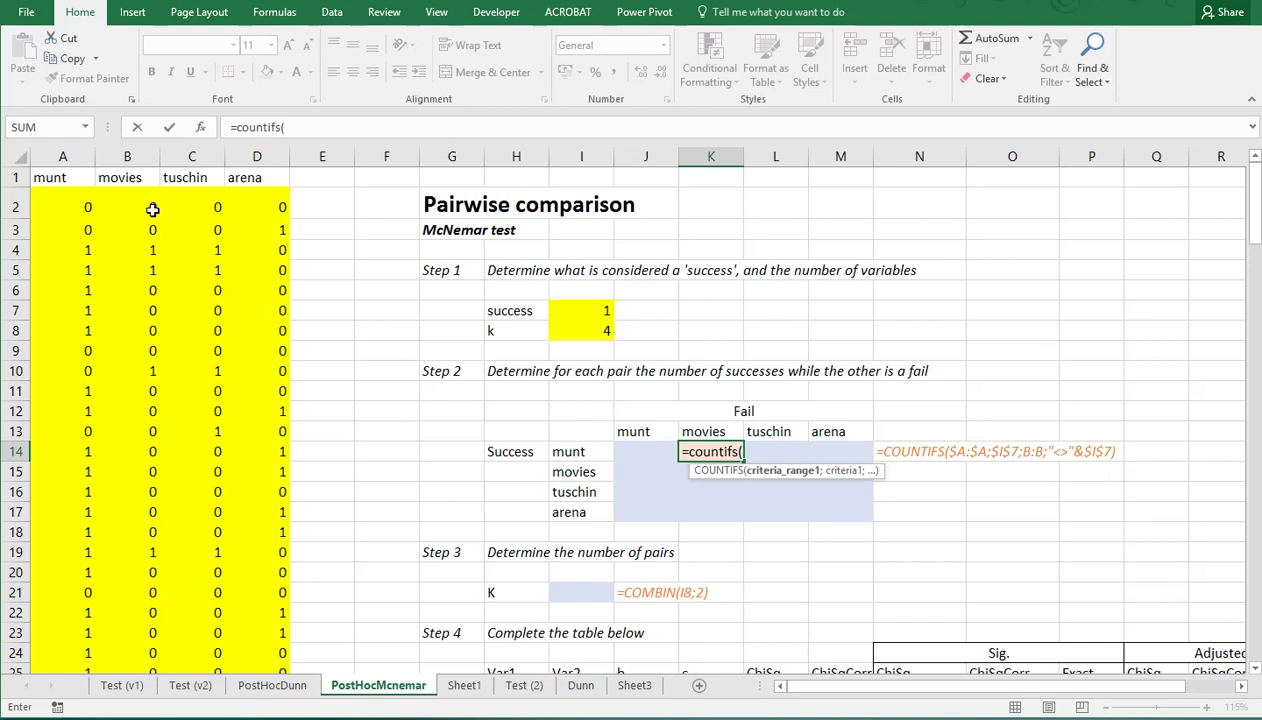
pyautogui.click(62, 157)
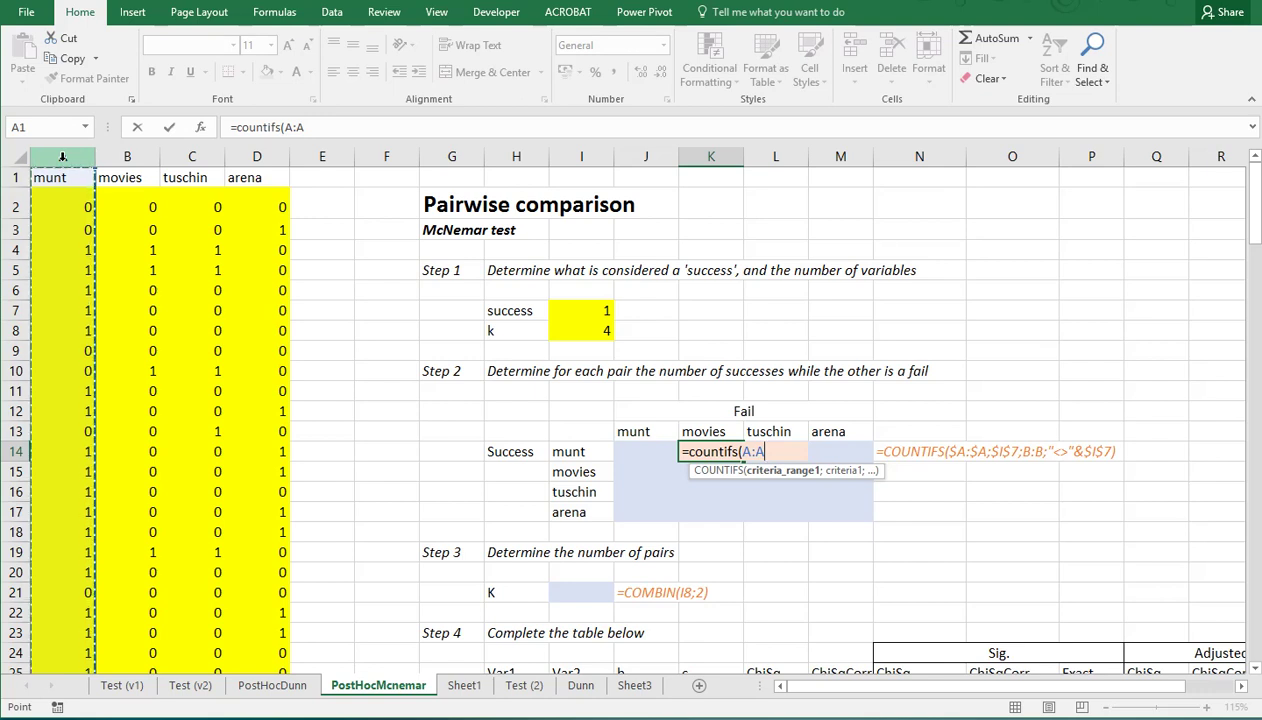
pyautogui.press('F4')
# Step: Complete the K14 COUNTIFS with criterion $I$7, range B:B and "<>"&$I$7, giving 57
pyautogui.write(';')
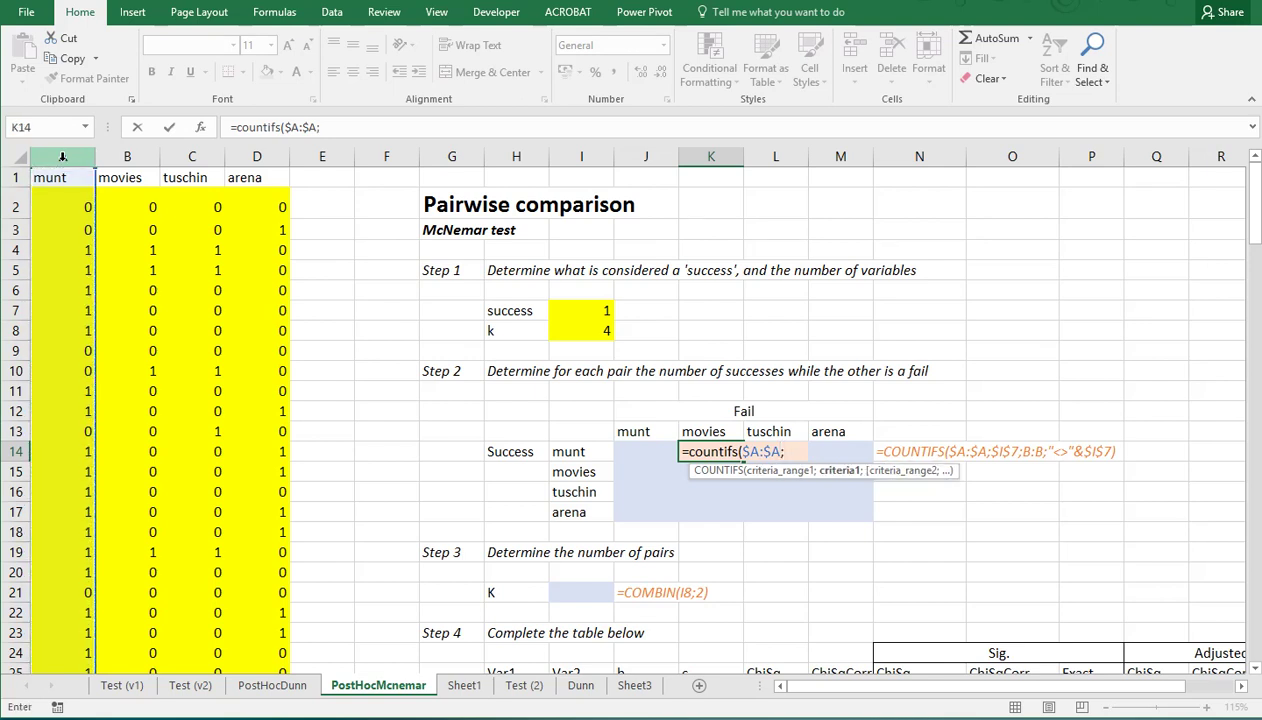
pyautogui.click(576, 314)
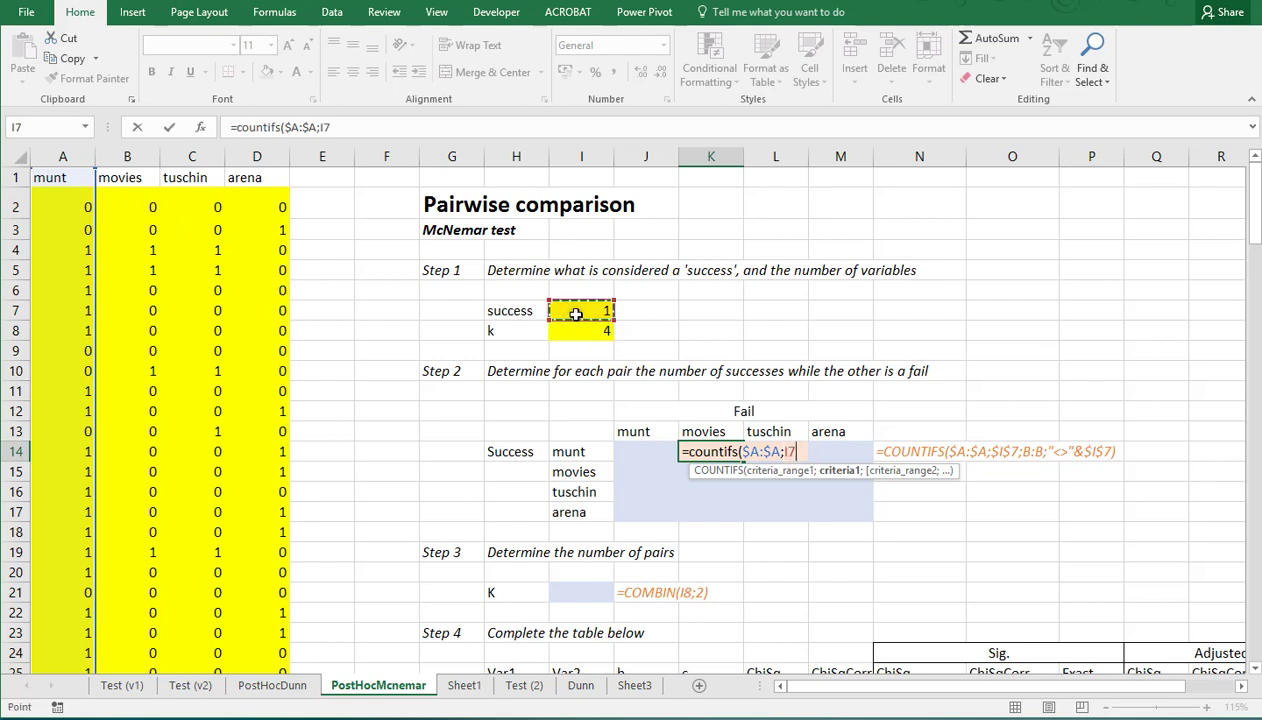
pyautogui.press('F4')
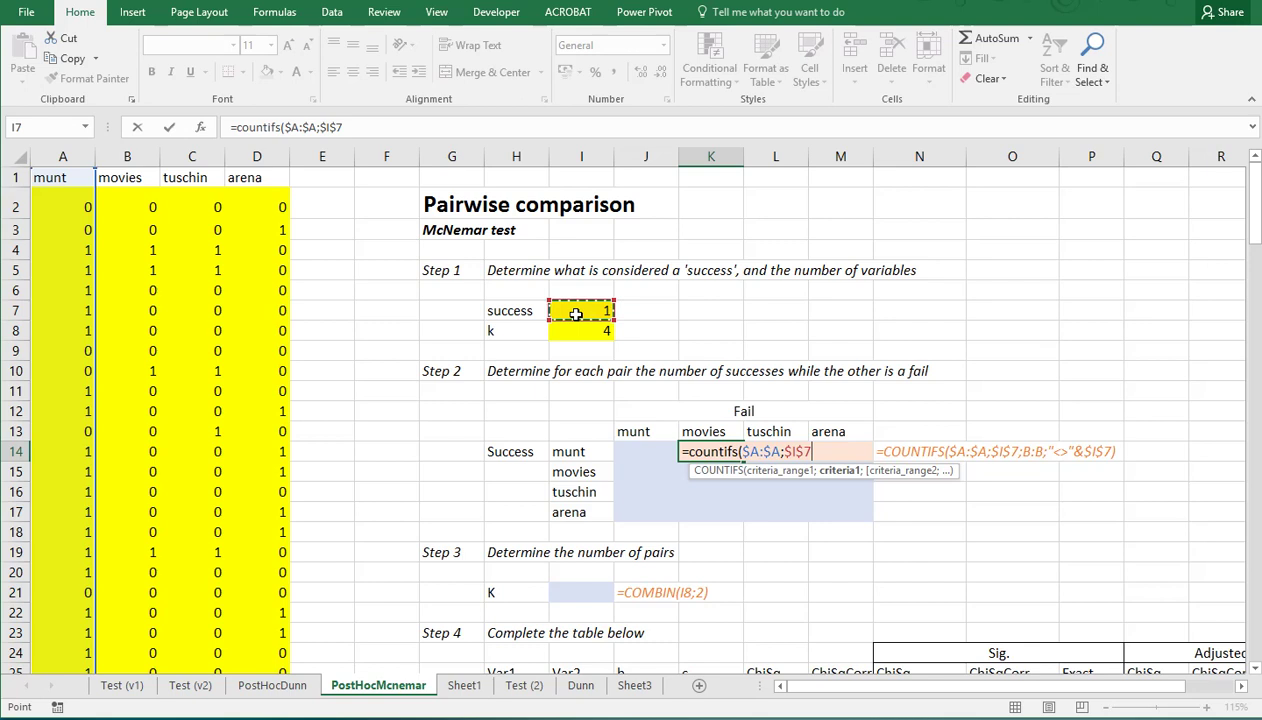
pyautogui.write(';')
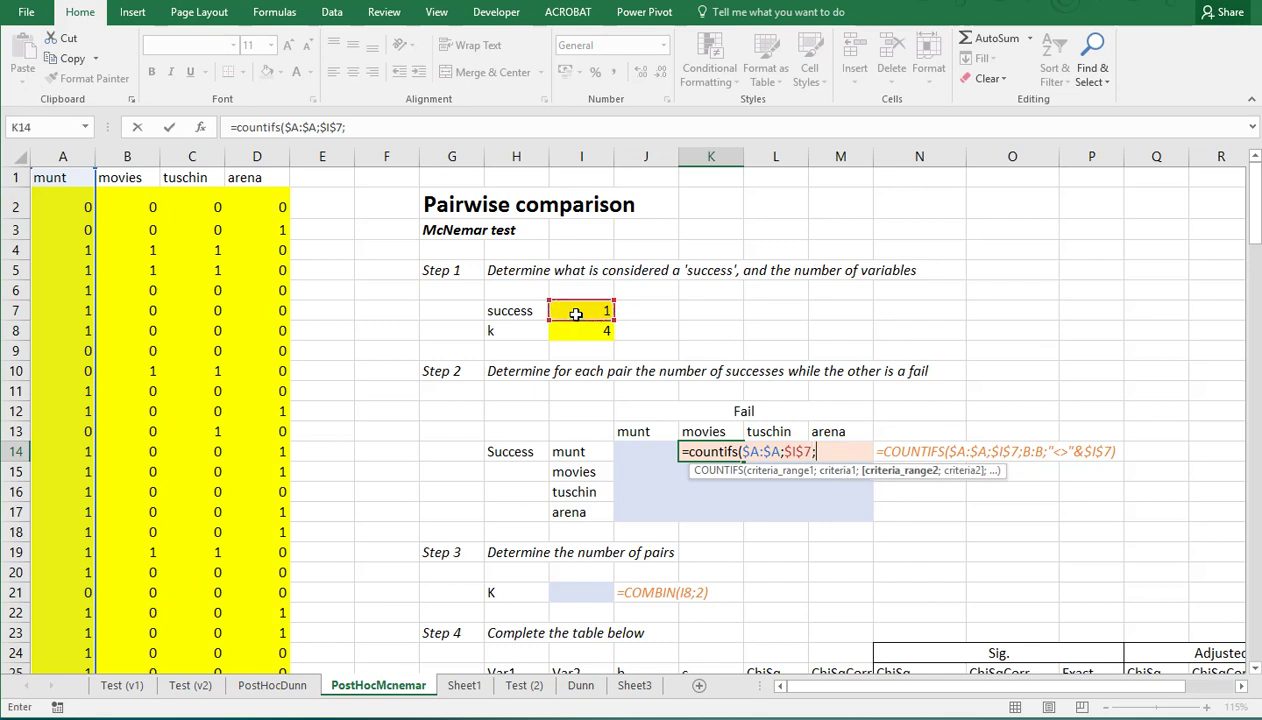
pyautogui.click(127, 157)
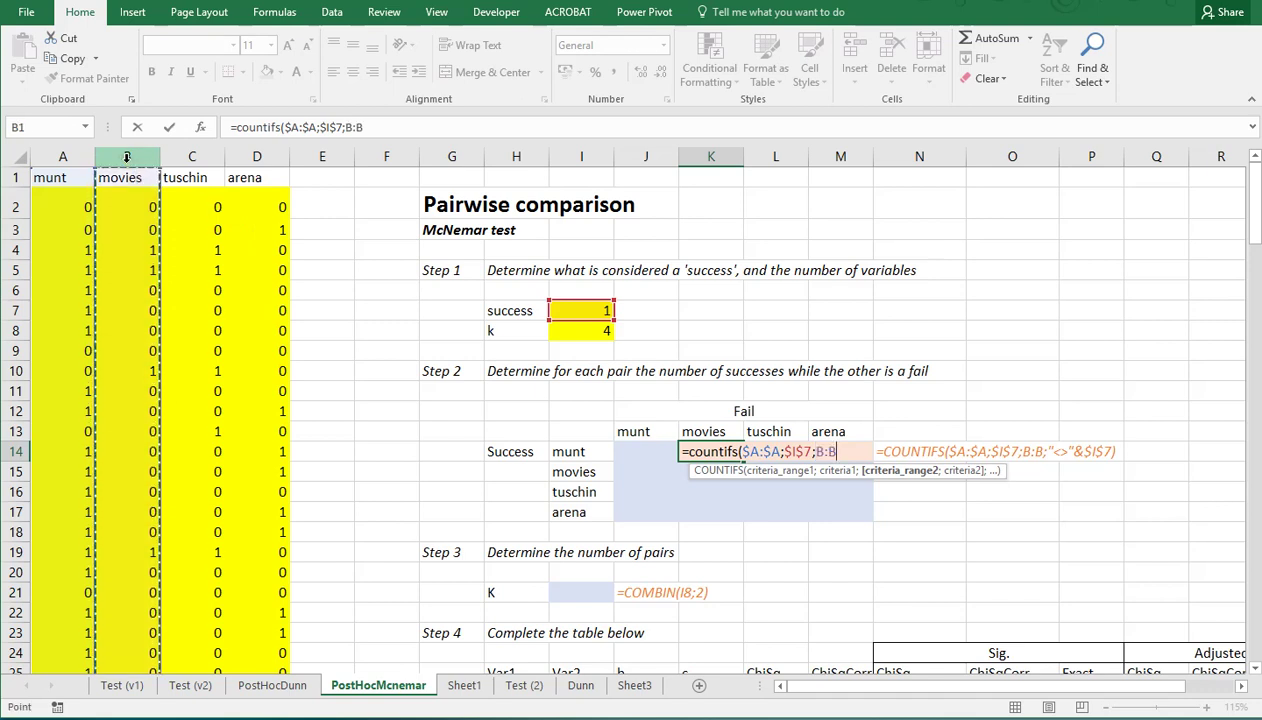
pyautogui.write(';"<>')
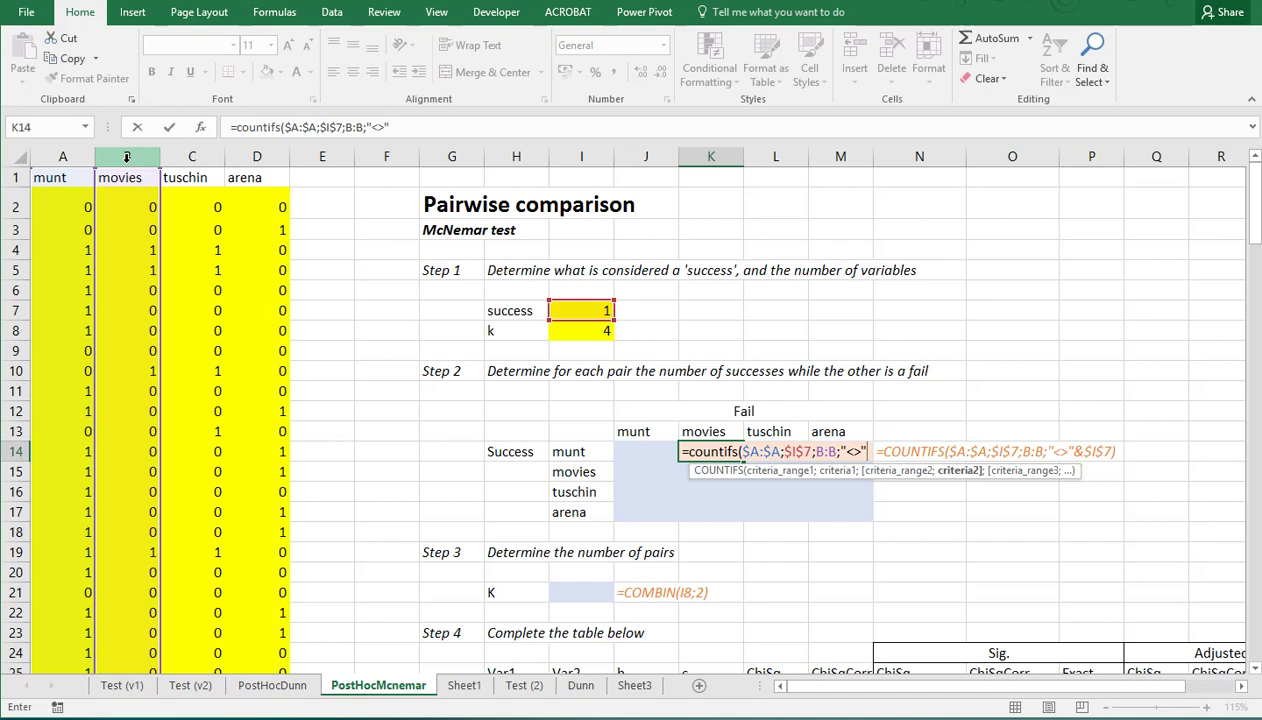
pyautogui.write('&')
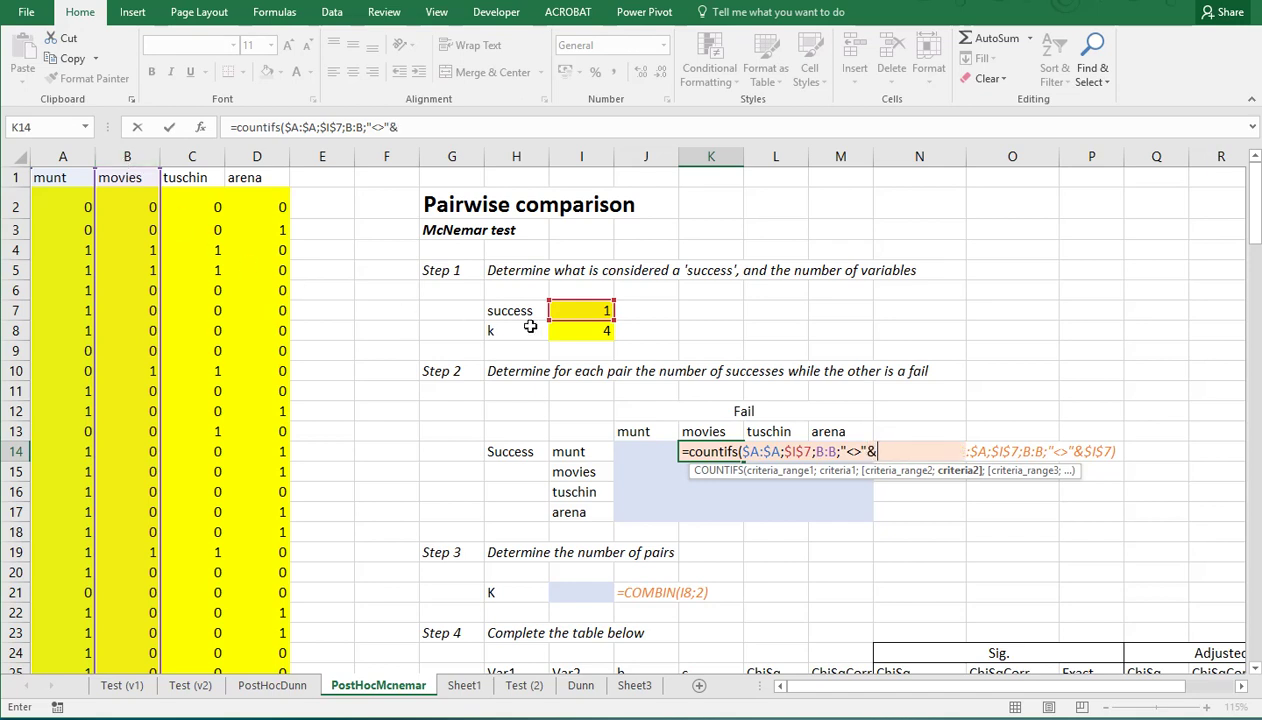
pyautogui.click(582, 310)
pyautogui.press('F4')
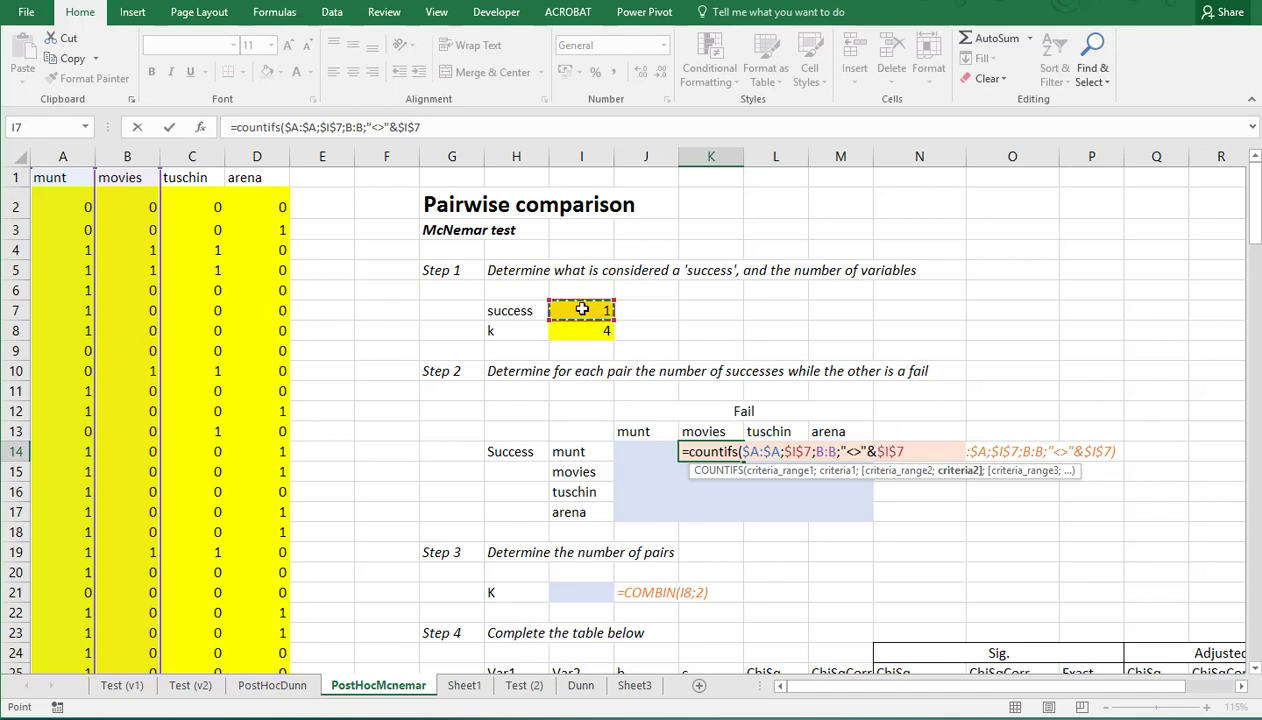
pyautogui.write(')')
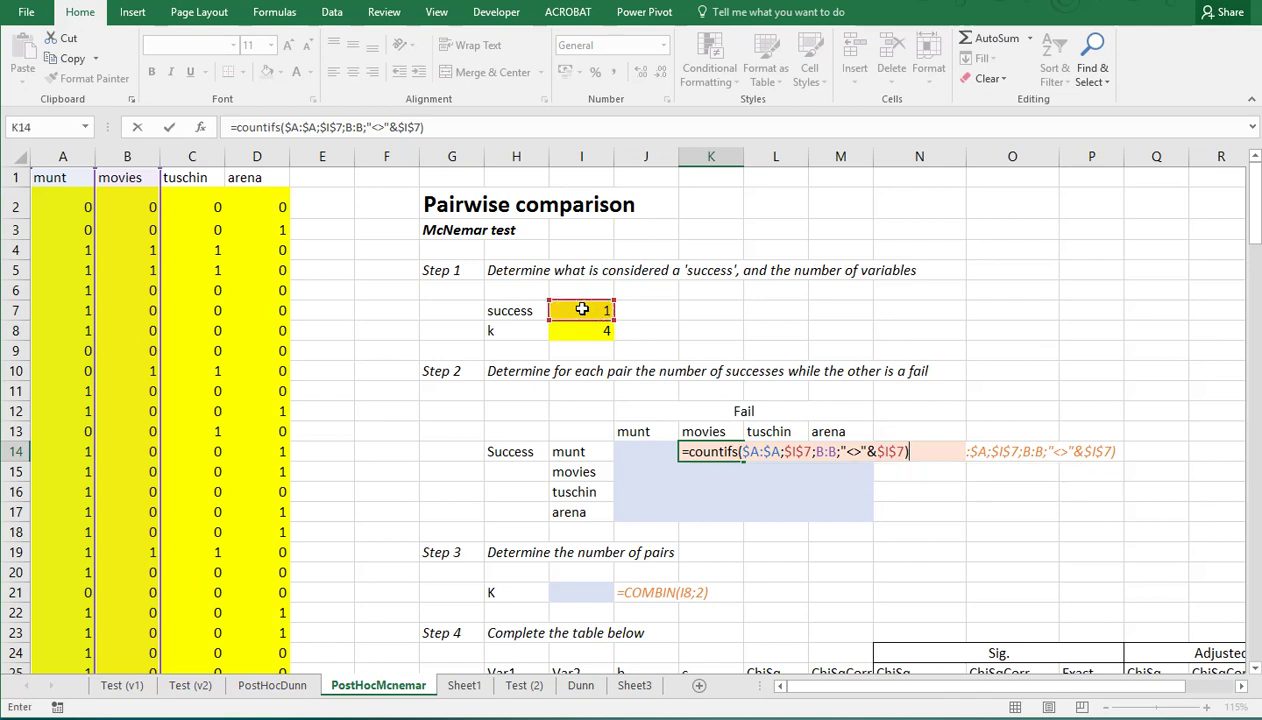
pyautogui.hotkey('ctrl', 'Return')
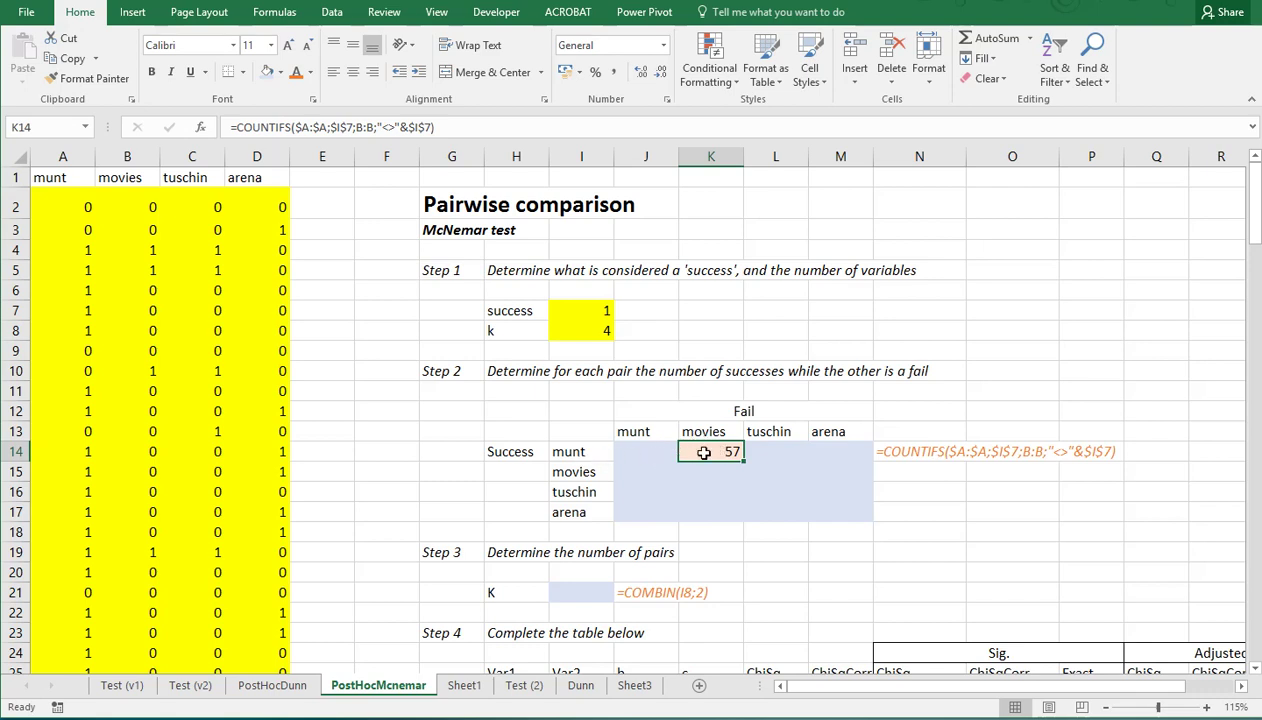
# Step: Copy the K14 count formula into L14 and M14 to fill the munt row (57, 43, 44)
pyautogui.hotkey('ctrl', 'c')
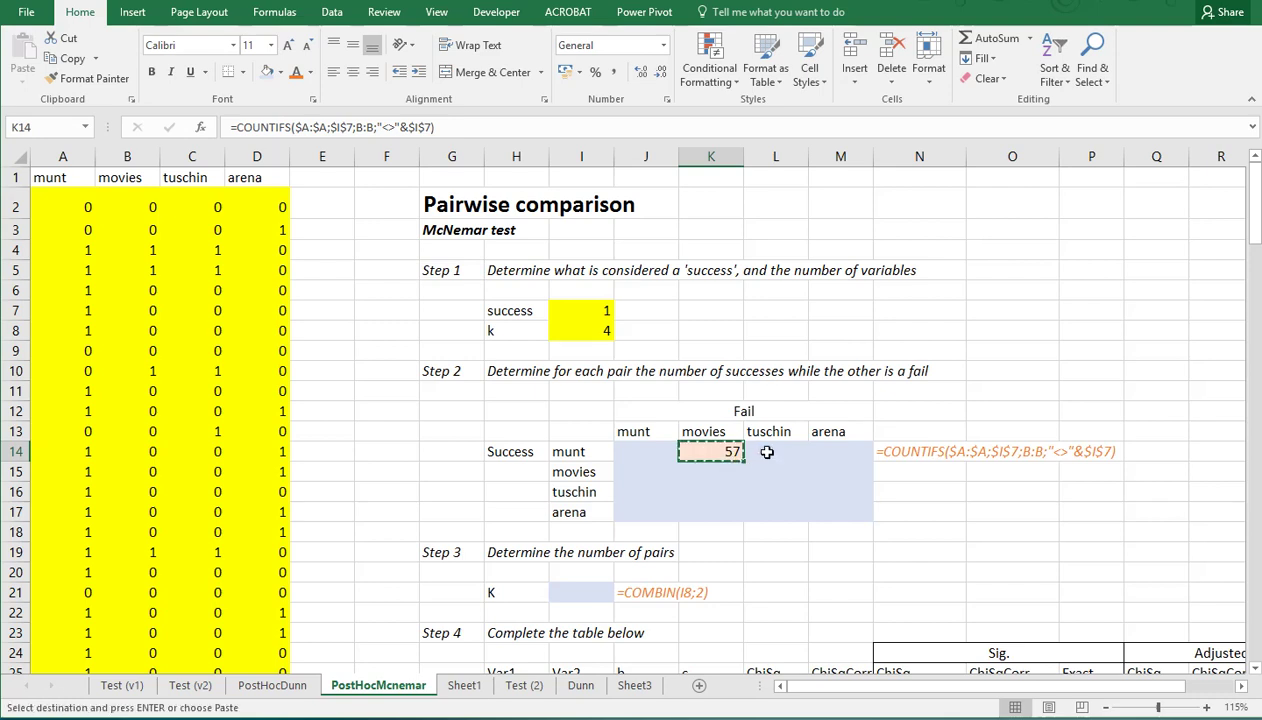
pyautogui.click(763, 451)
pyautogui.hotkey('ctrl', 'v')
pyautogui.click(838, 451)
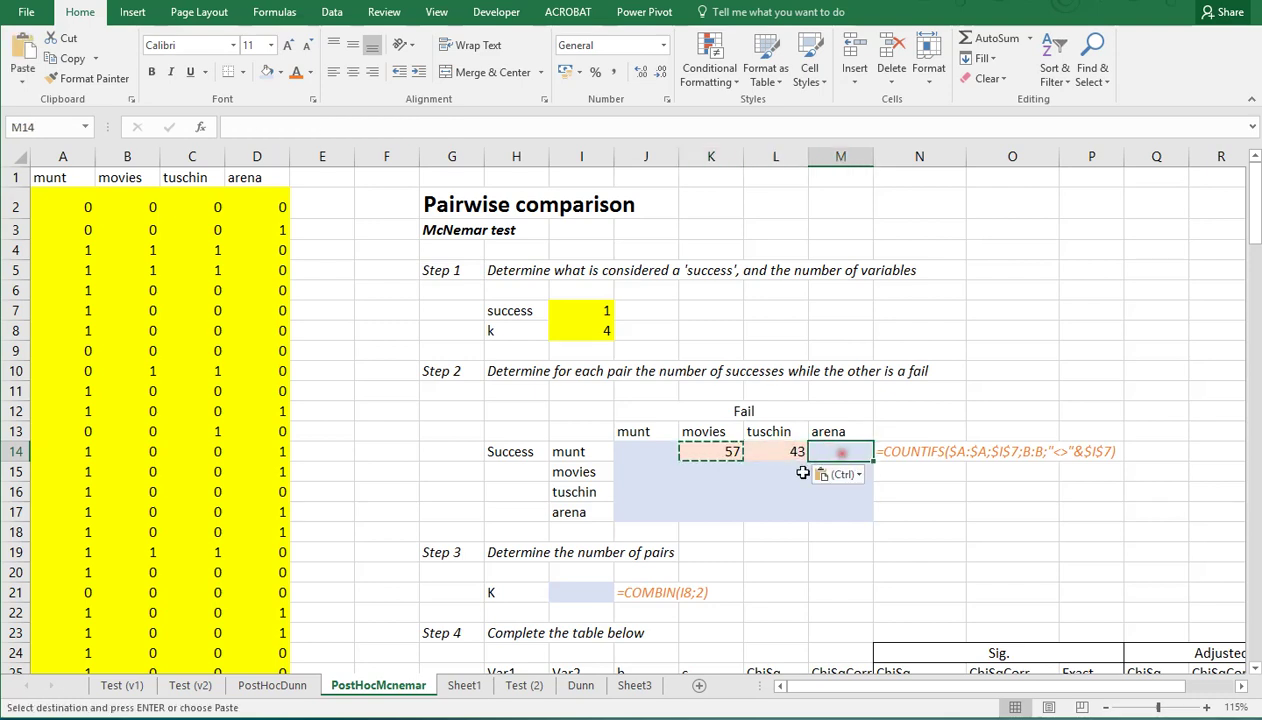
pyautogui.hotkey('ctrl', 'v')
pyautogui.press('F2')
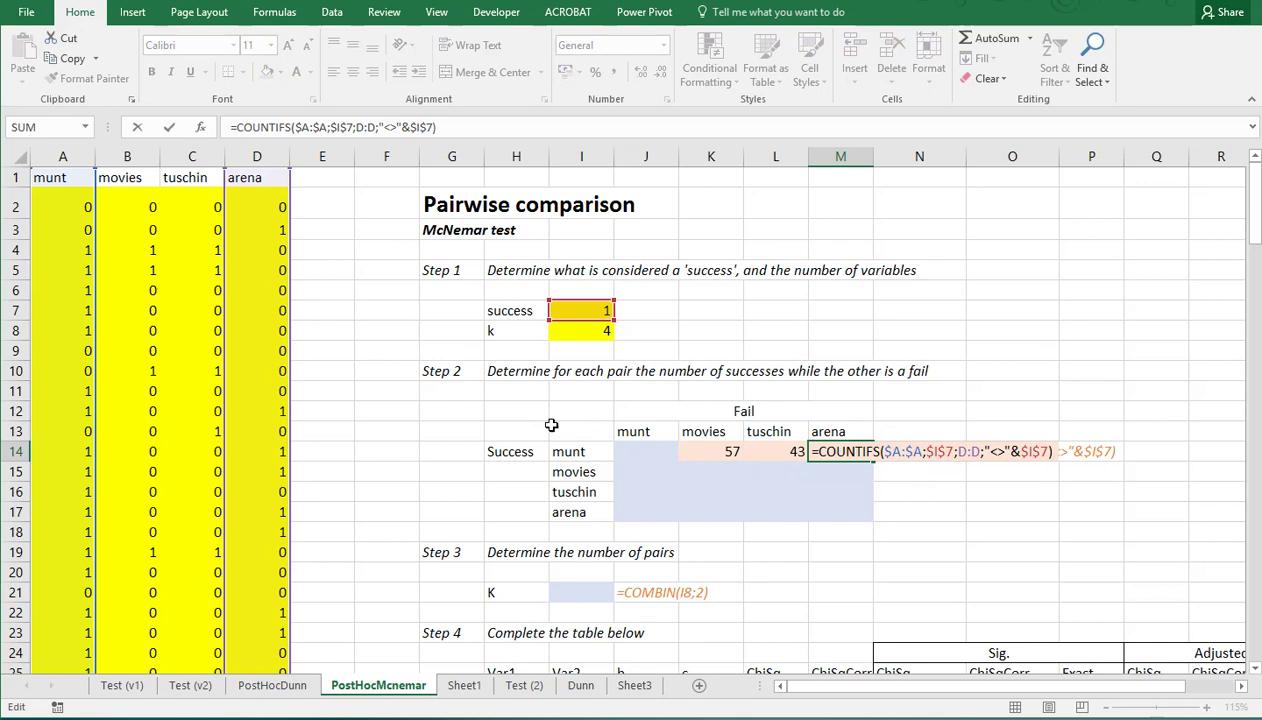
pyautogui.press('Escape')
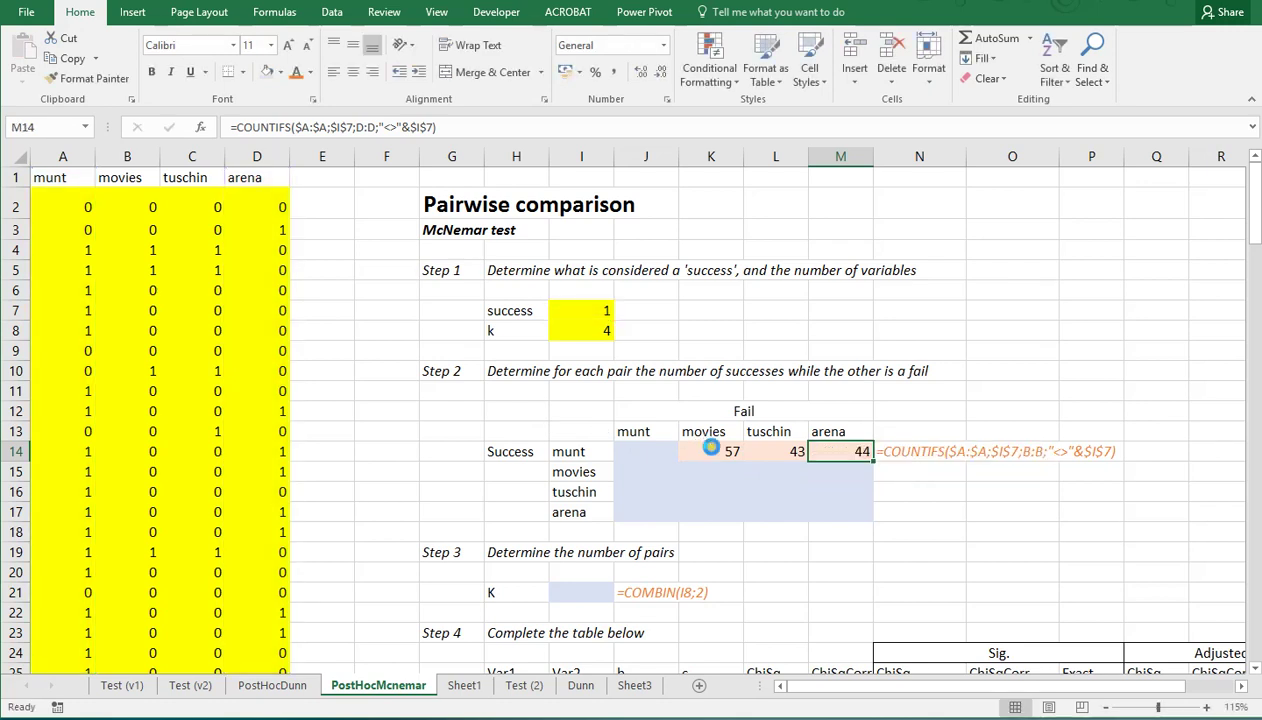
# Step: Fill the movies row with counts, pointing the success range at column B in M15, L15, J15
pyautogui.hotkey('ctrl', 'c')
pyautogui.click(829, 474)
pyautogui.hotkey('ctrl', 'v')
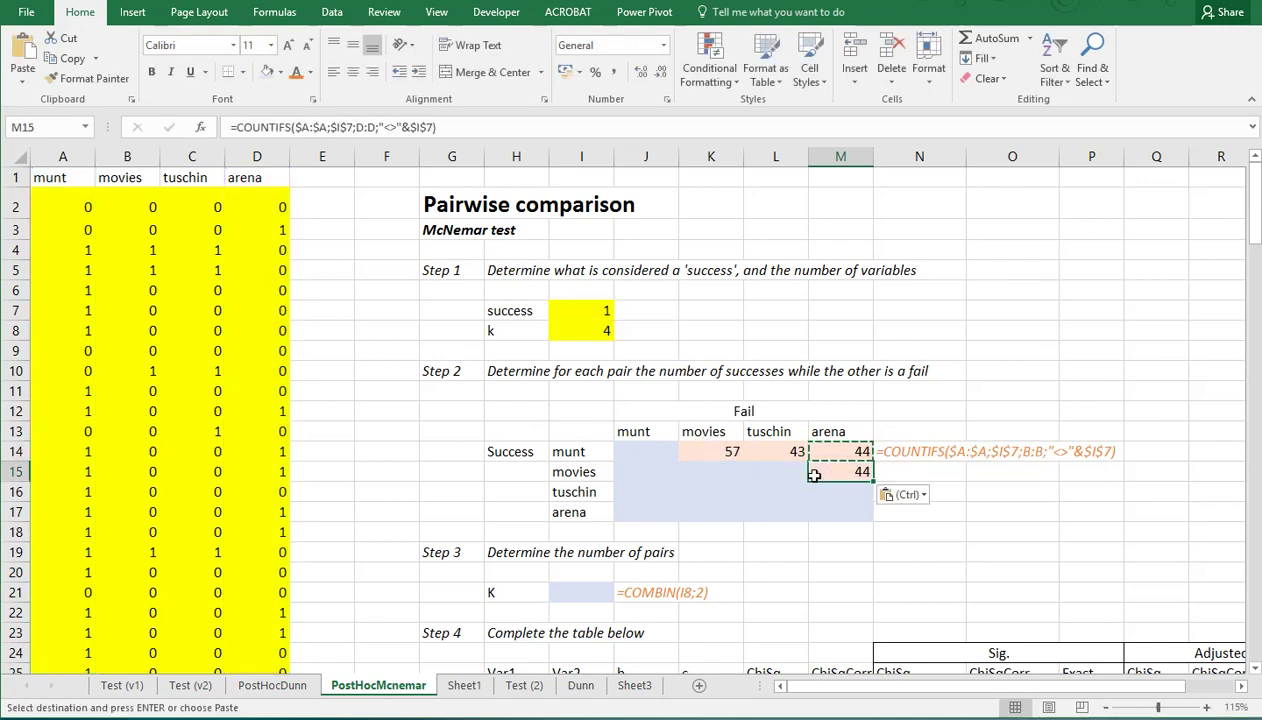
pyautogui.press('F2')
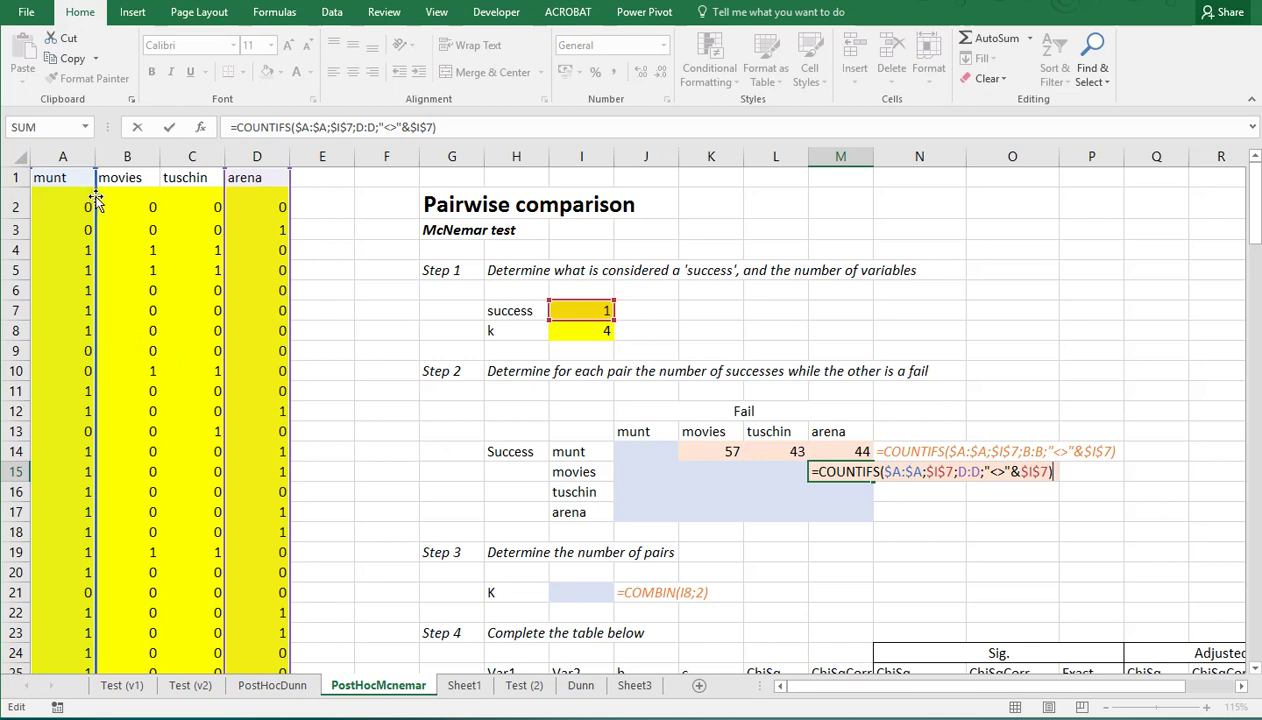
pyautogui.moveTo(95, 201); pyautogui.dragTo(115, 203)
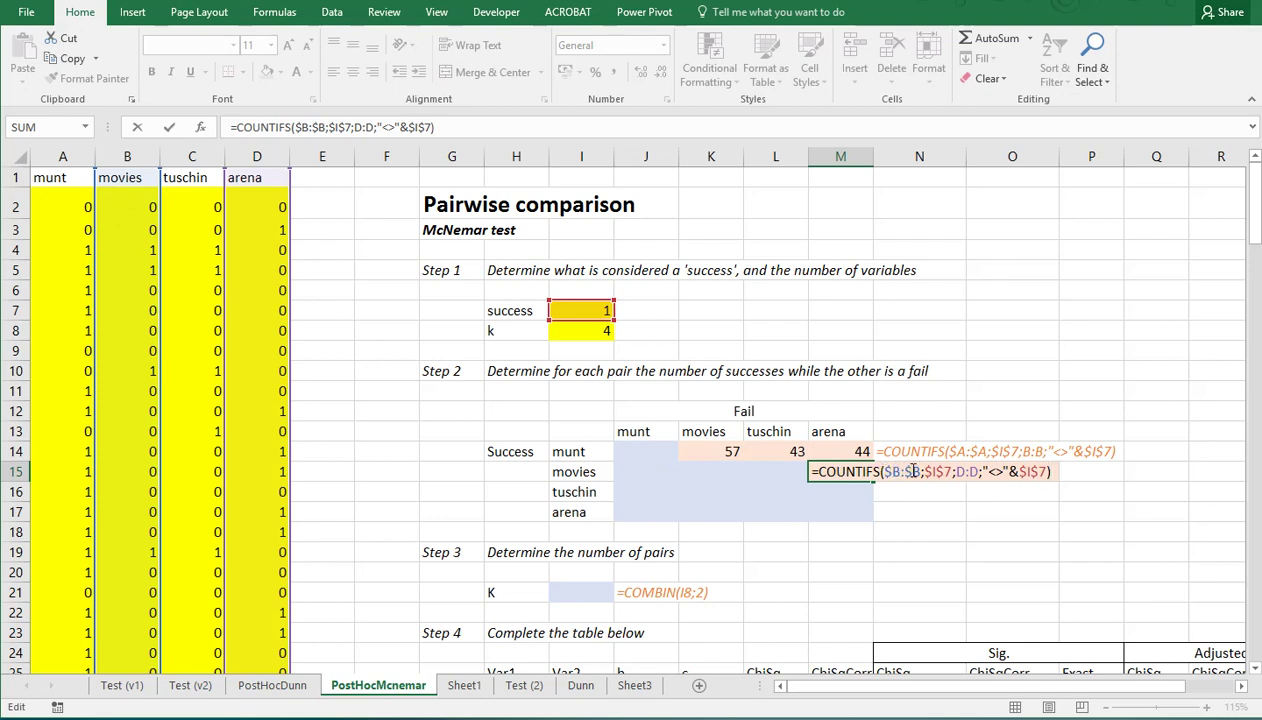
pyautogui.press('Return')
pyautogui.press('Up')
pyautogui.hotkey('ctrl', 'c')
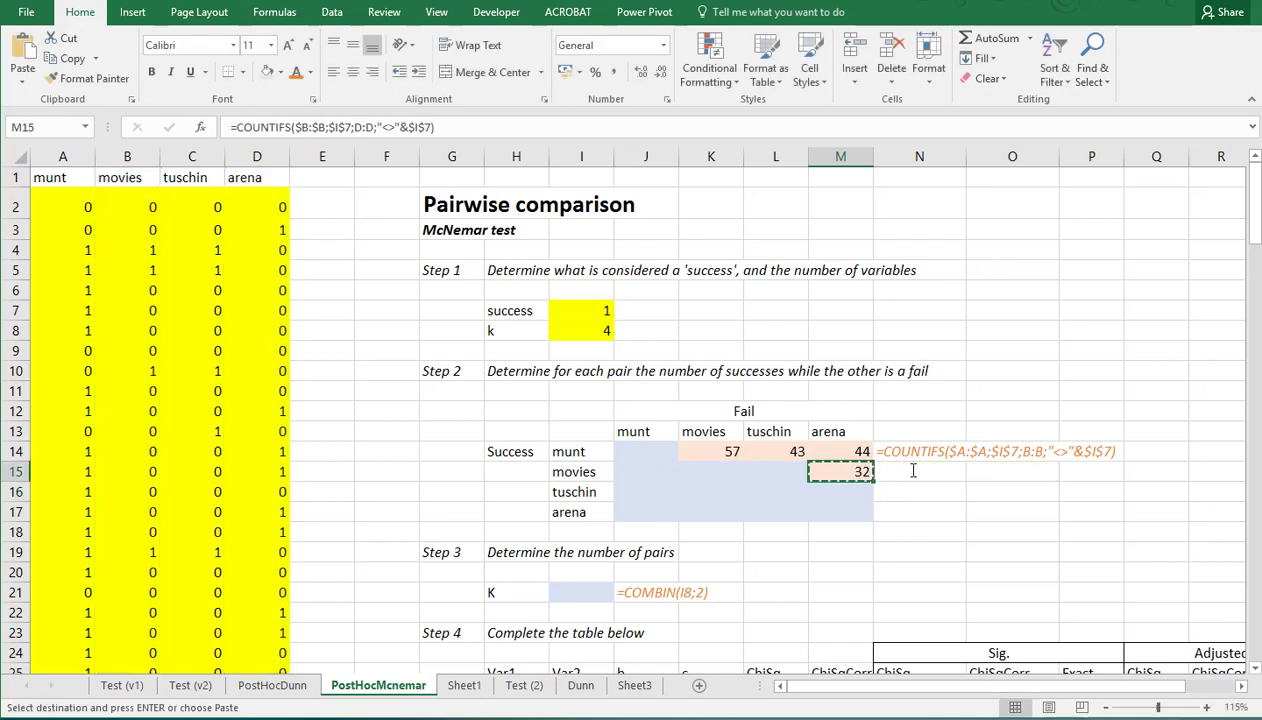
pyautogui.press('Left')
pyautogui.hotkey('ctrl', 'v')
pyautogui.press('Left')
pyautogui.press('Left')
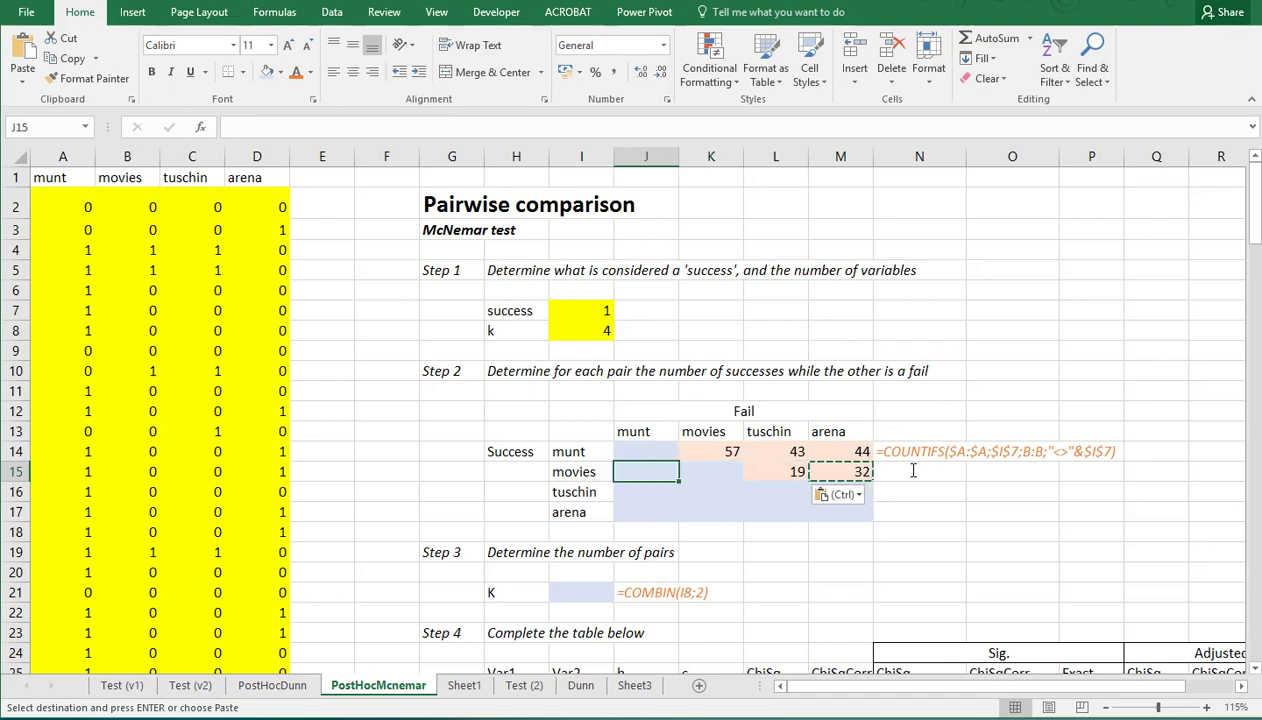
pyautogui.hotkey('ctrl', 'v')
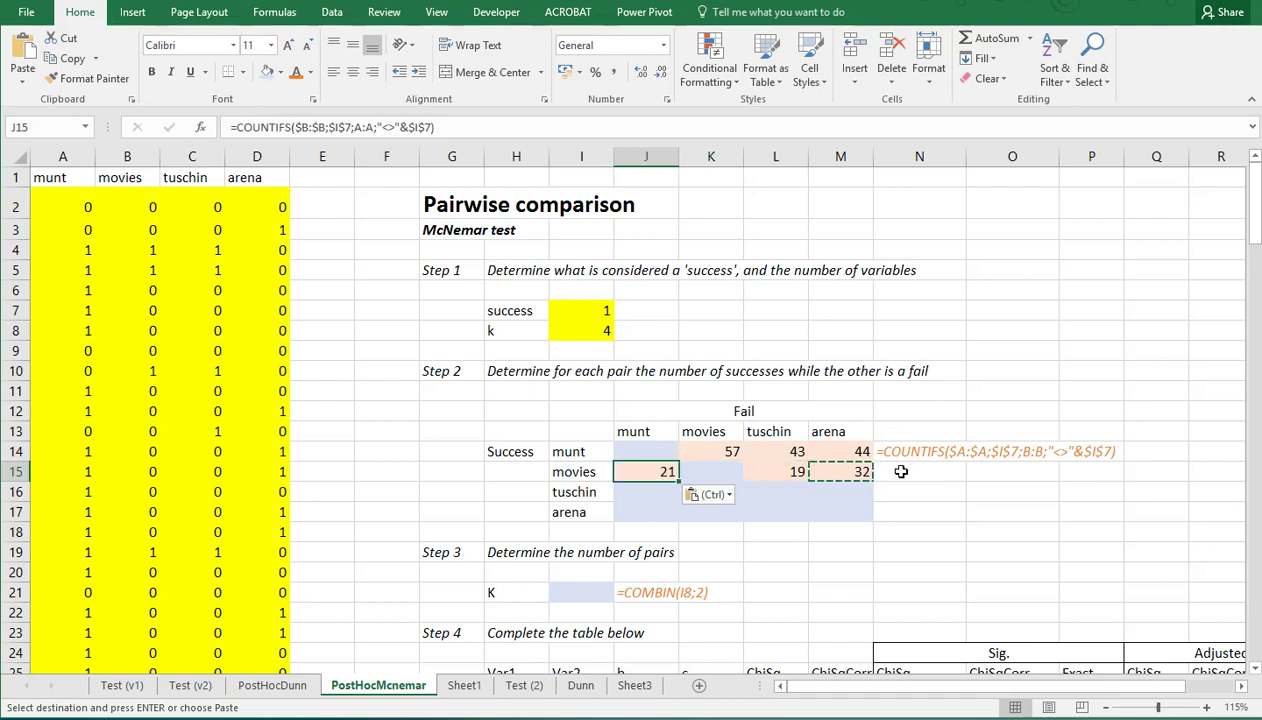
# Step: Fill the tuschin row with counts, pointing the success range at column C
pyautogui.click(849, 471)
pyautogui.click(855, 492)
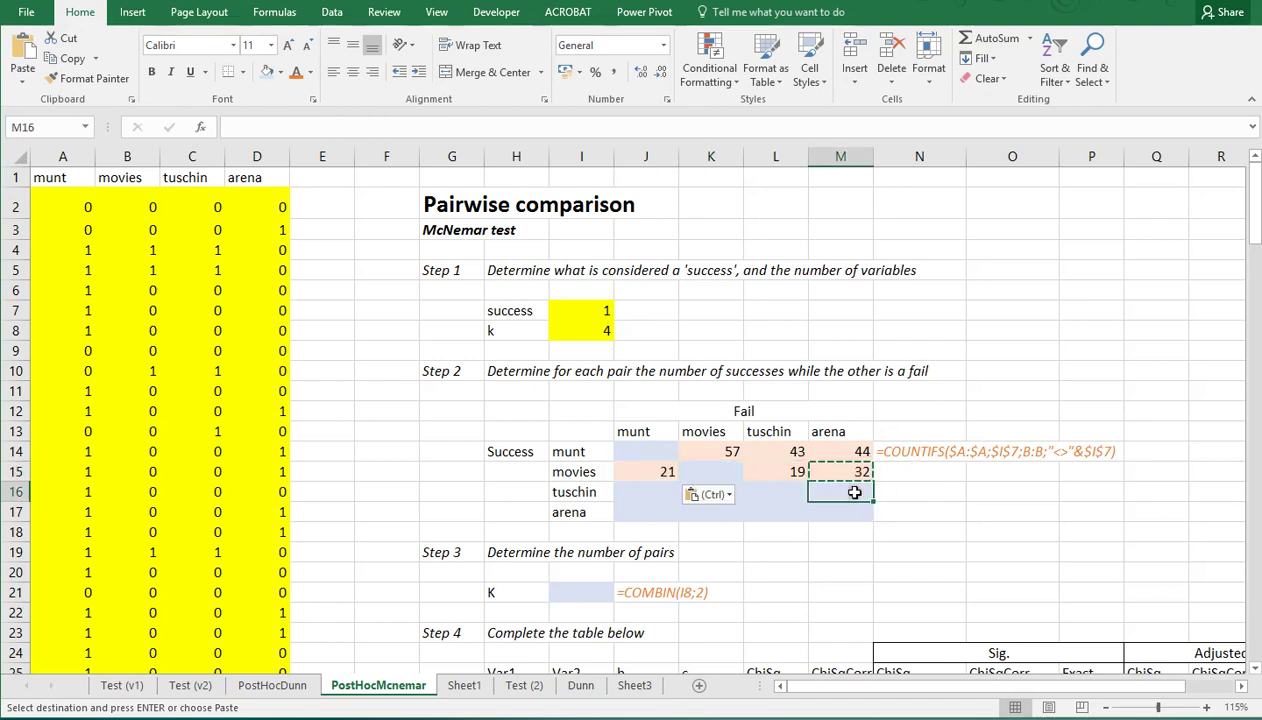
pyautogui.hotkey('ctrl', 'v')
pyautogui.press('F2')
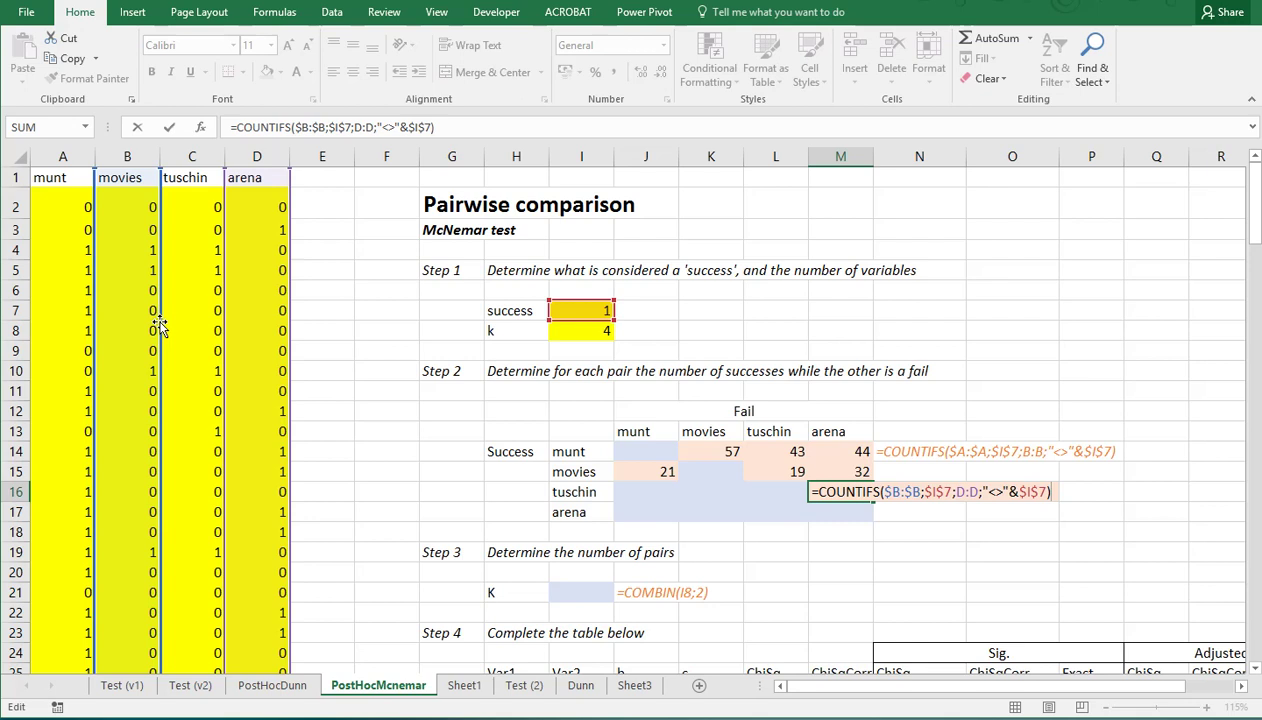
pyautogui.moveTo(158, 327); pyautogui.dragTo(183, 323)
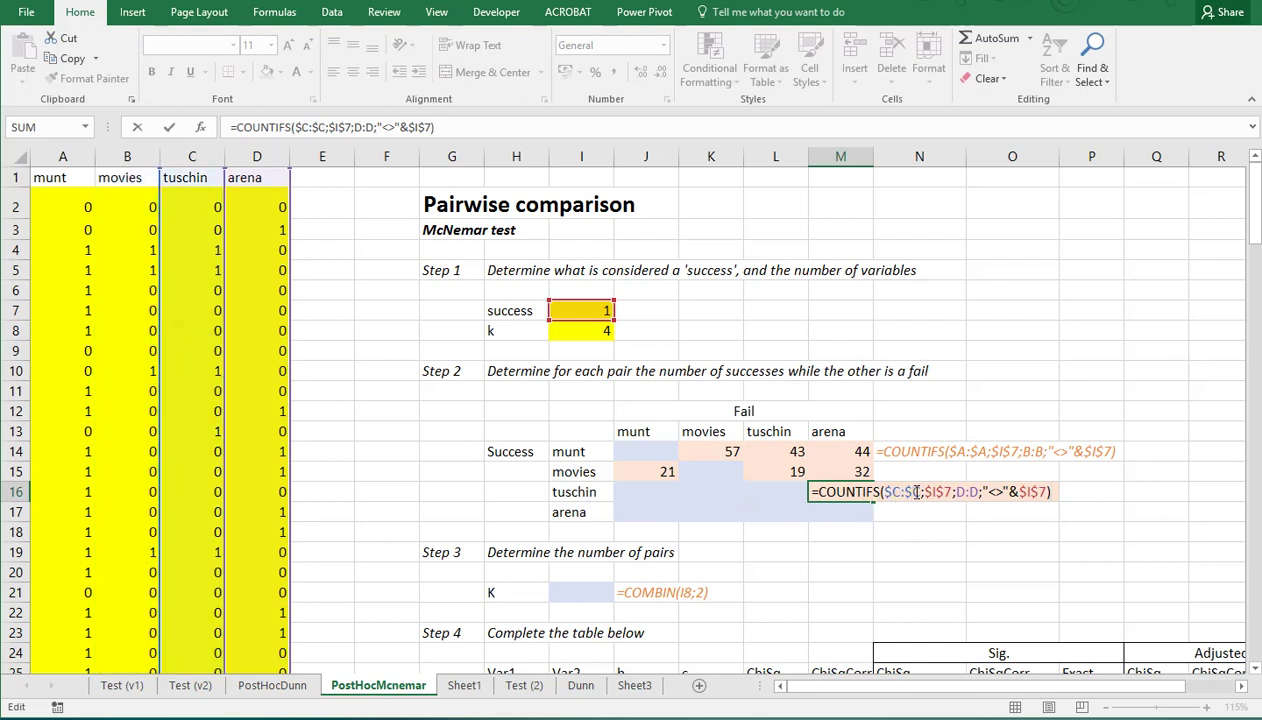
pyautogui.hotkey('ctrl', 'Return')
pyautogui.hotkey('ctrl', 'c')
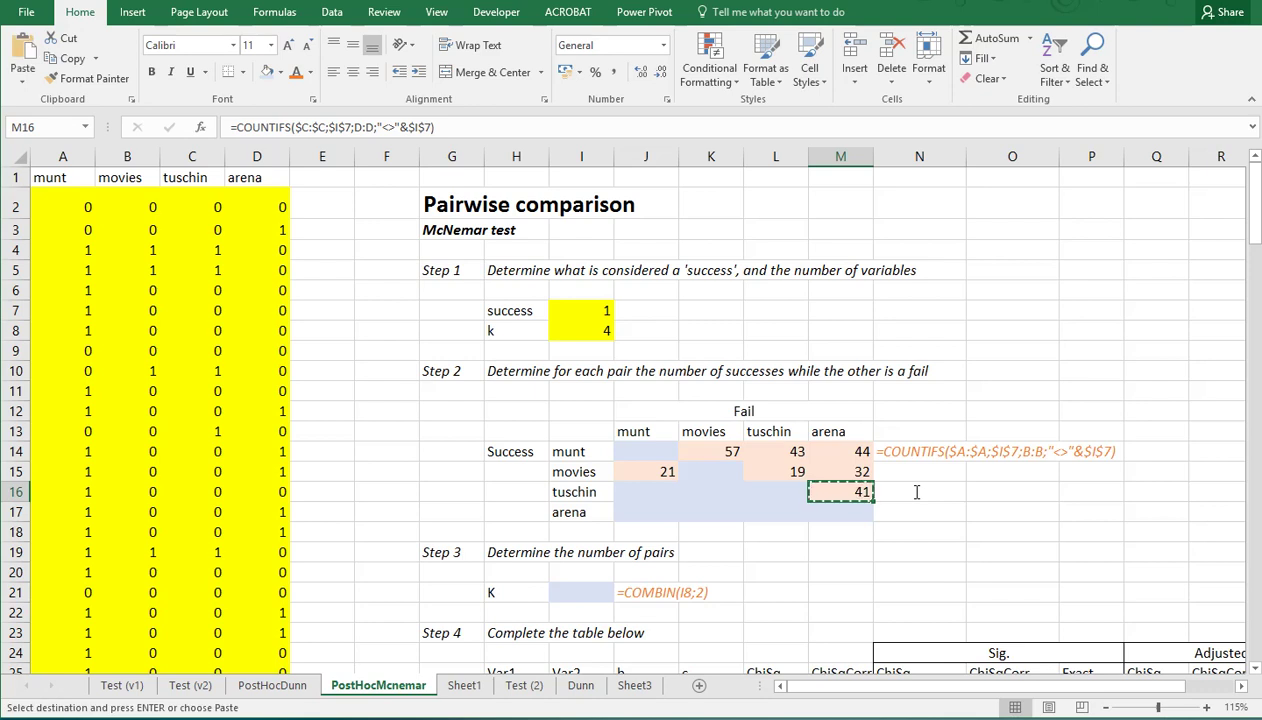
pyautogui.press('Left')
pyautogui.press('Left')
pyautogui.hotkey('ctrl', 'v')
pyautogui.press('Left')
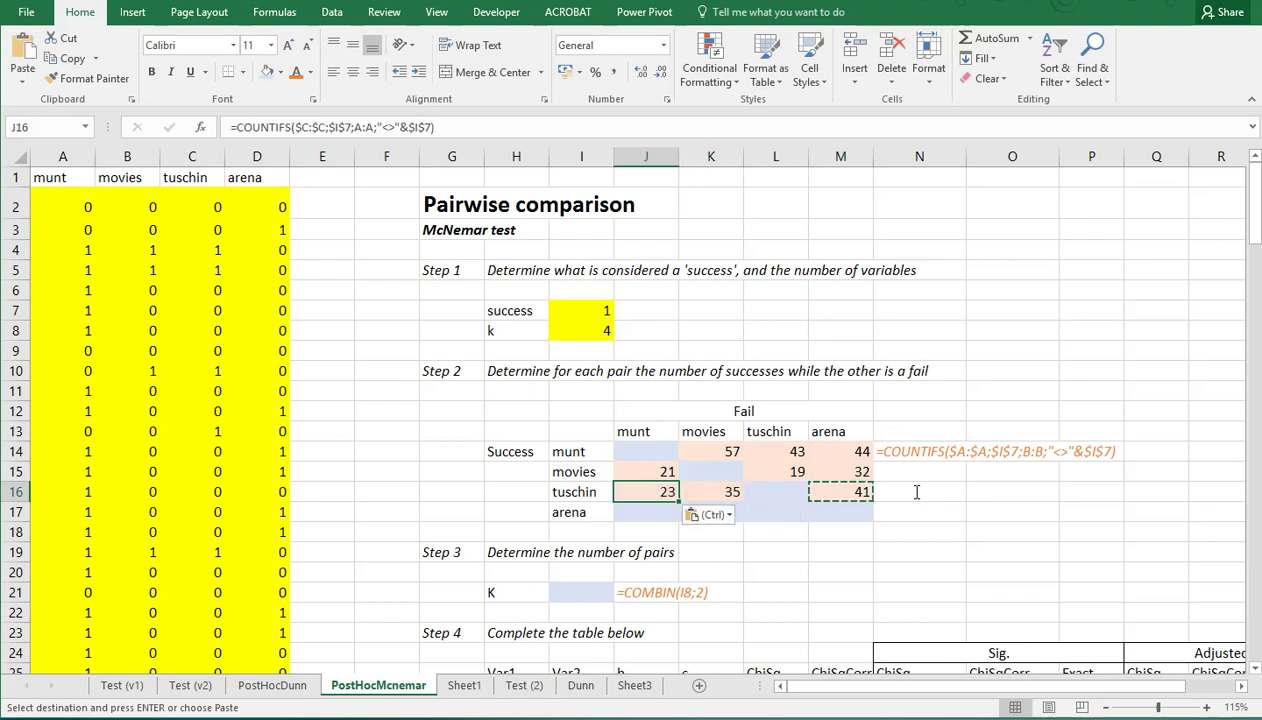
# Step: Fill the arena row J17:L17 with counts using column D, giving 20, 44, 37
pyautogui.hotkey('ctrl', 'c')
pyautogui.press('Down')
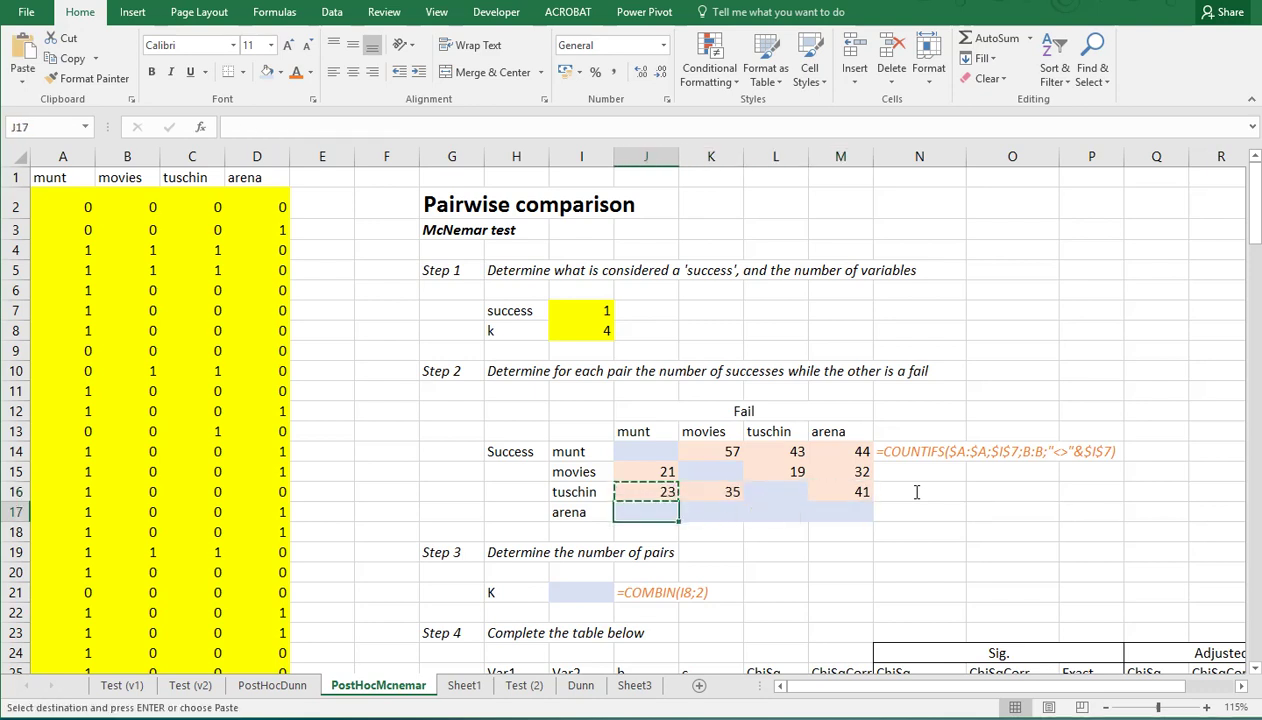
pyautogui.hotkey('ctrl', 'v')
pyautogui.press('F2')
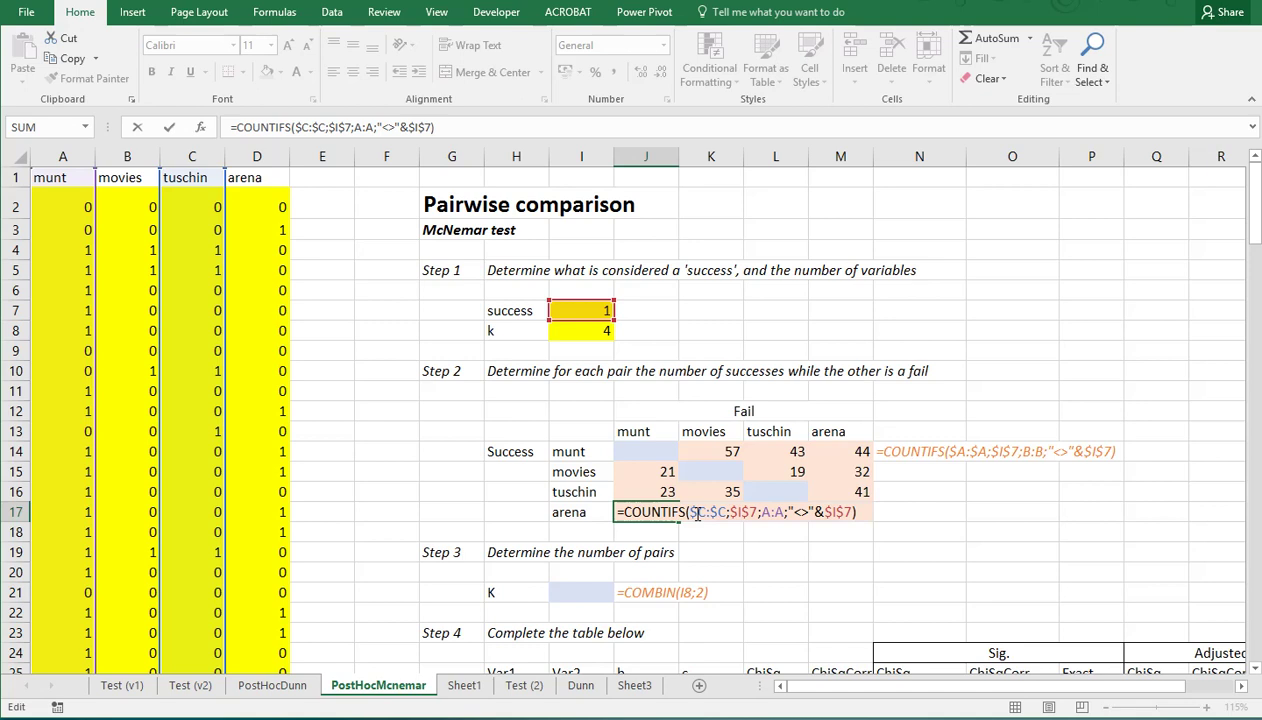
pyautogui.moveTo(227, 276); pyautogui.dragTo(251, 281)
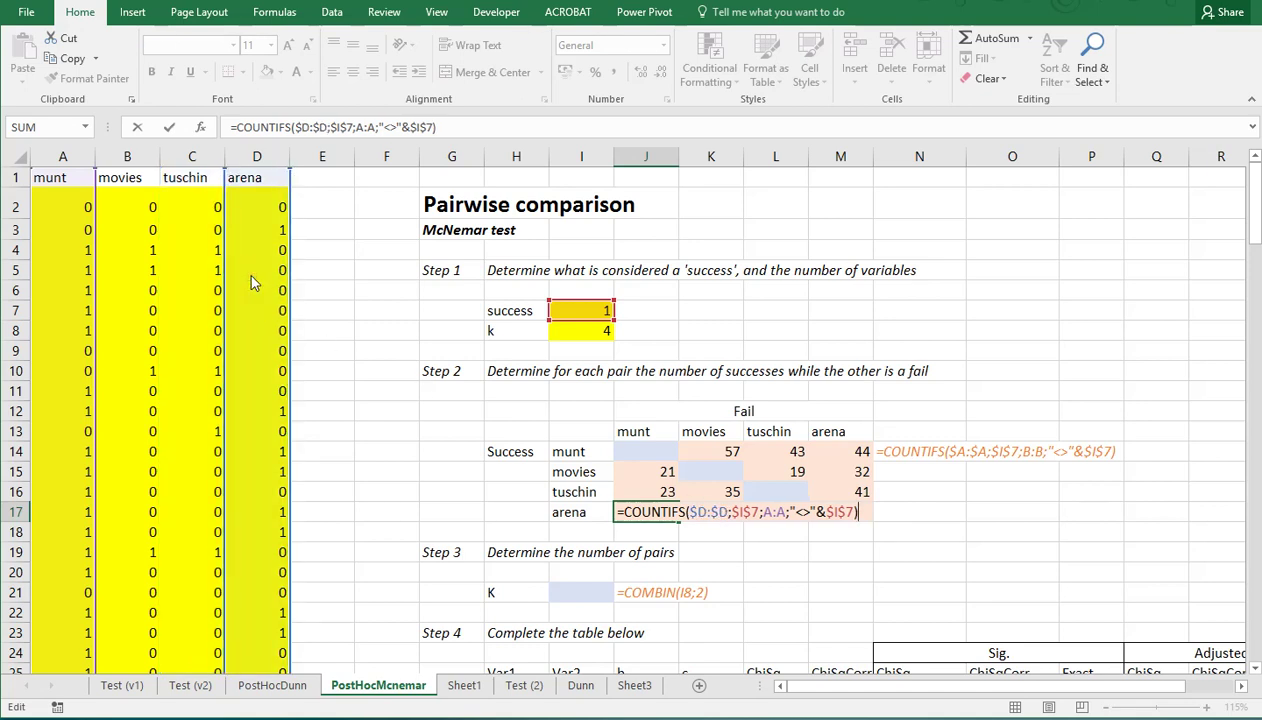
pyautogui.hotkey('ctrl', 'Return')
pyautogui.hotkey('ctrl', 'c')
pyautogui.hotkey('shift', 'Right')
pyautogui.hotkey('shift', 'Right')
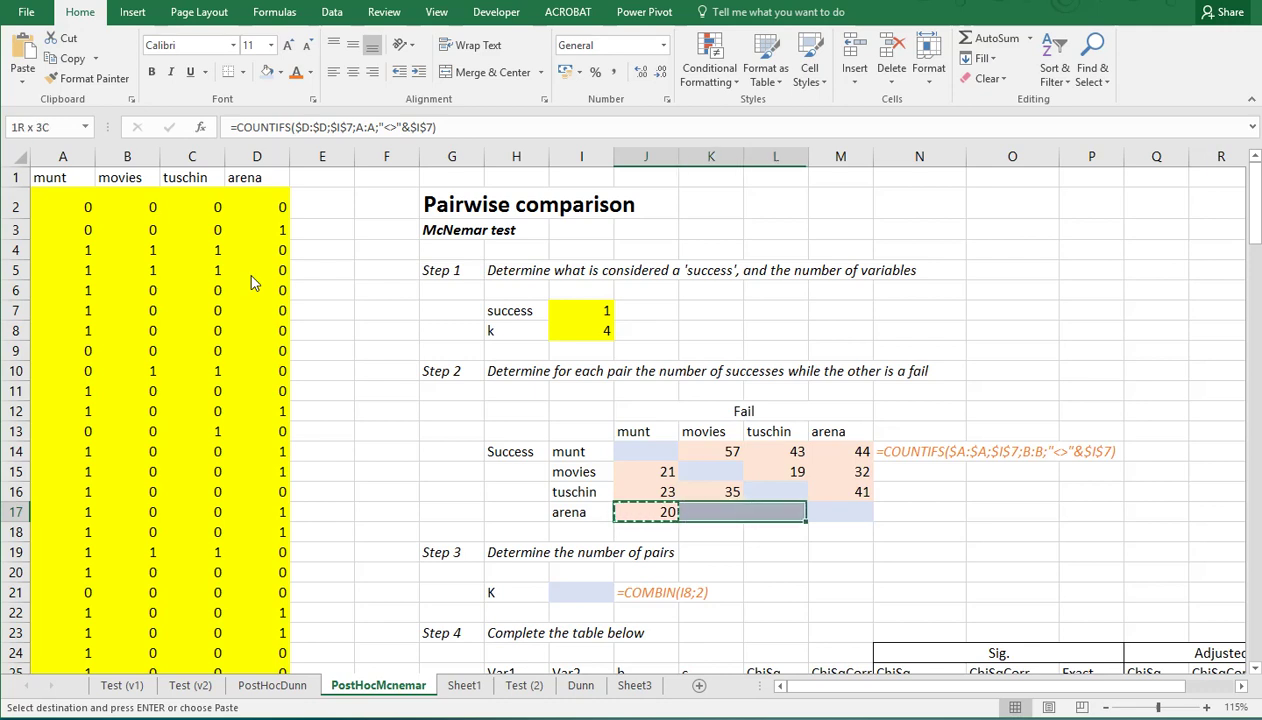
pyautogui.hotkey('ctrl', 'v')
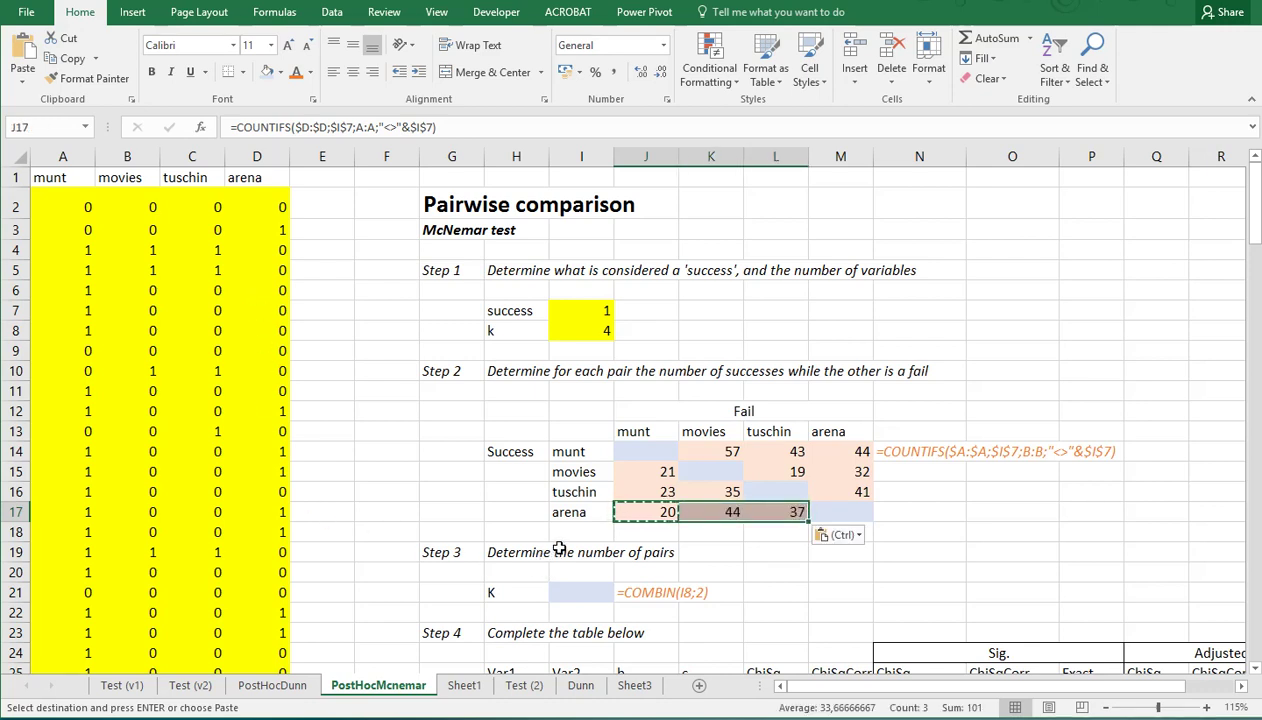
# Step: Enter =COMBIN(I8;2) in I21 so it shows 6 pairs
pyautogui.click(566, 331)
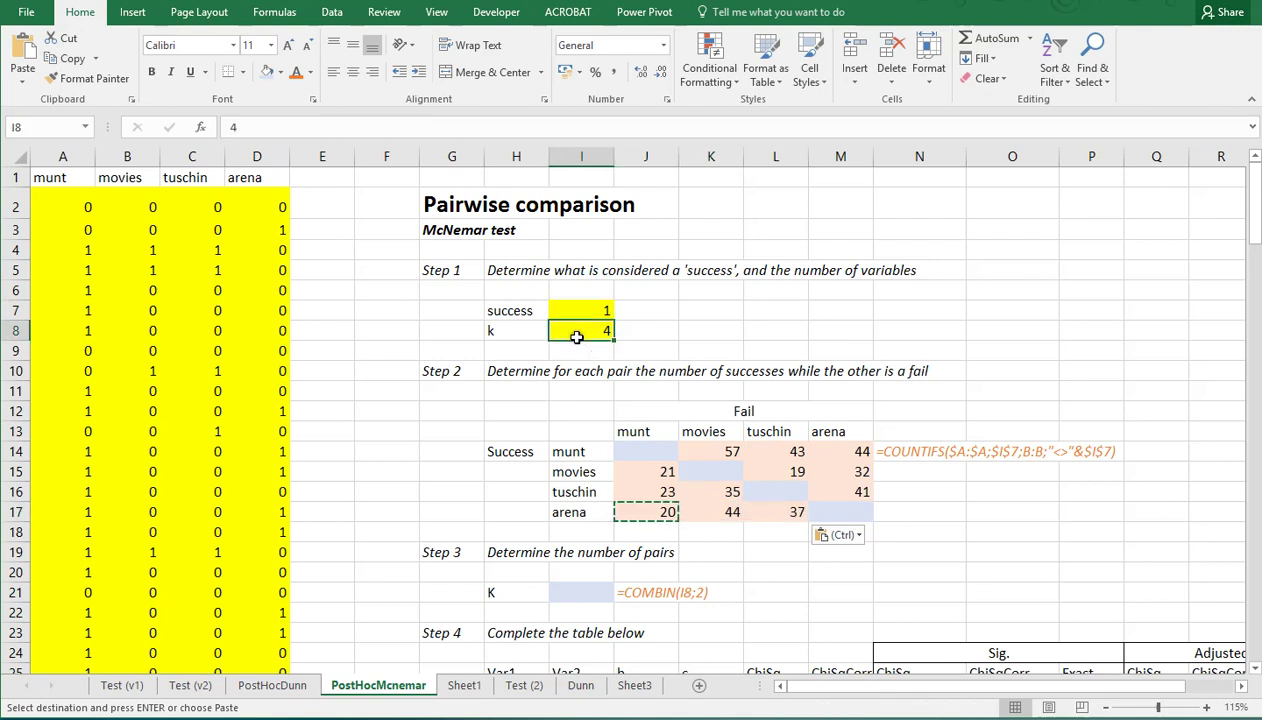
pyautogui.click(564, 590)
pyautogui.write('=')
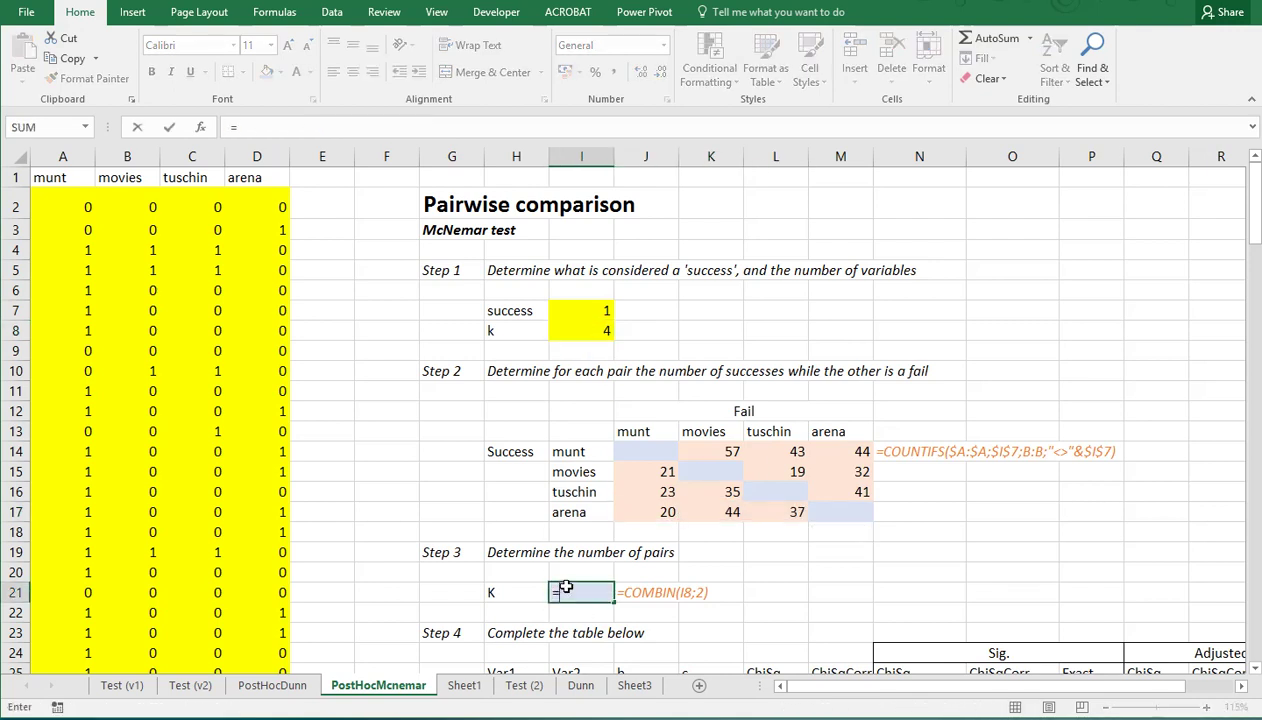
pyautogui.write('combin(')
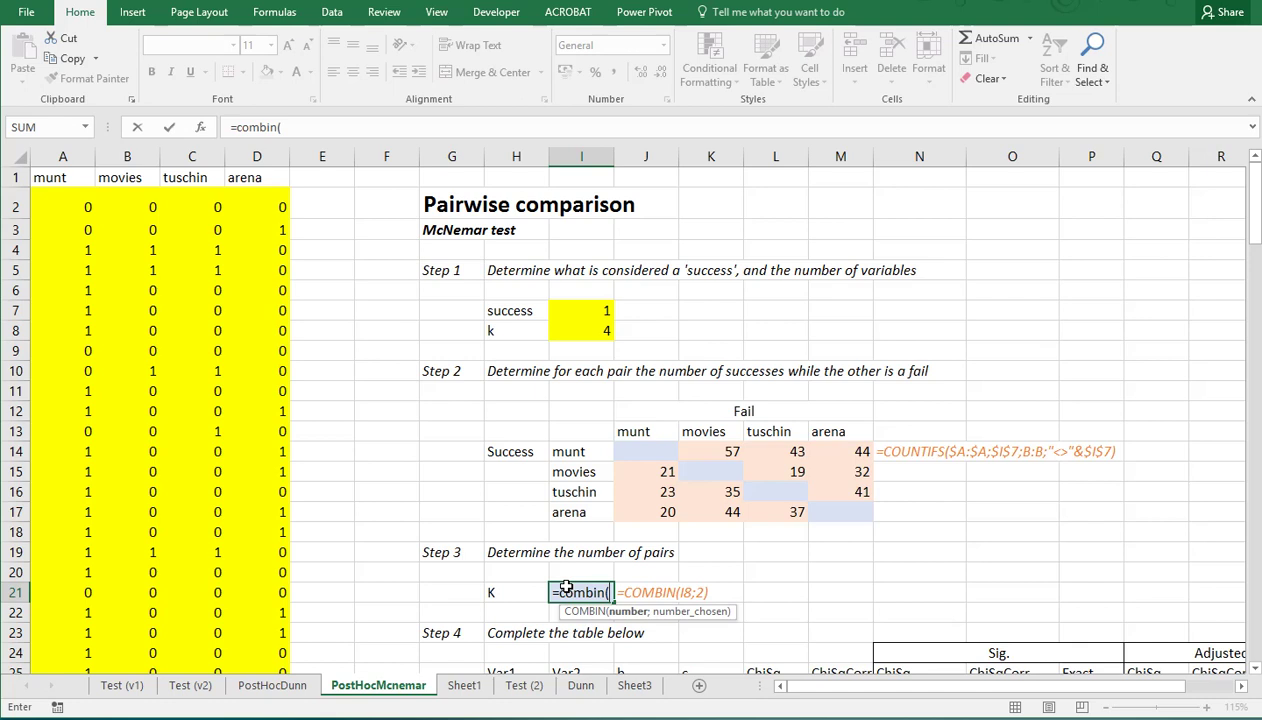
pyautogui.click(586, 331)
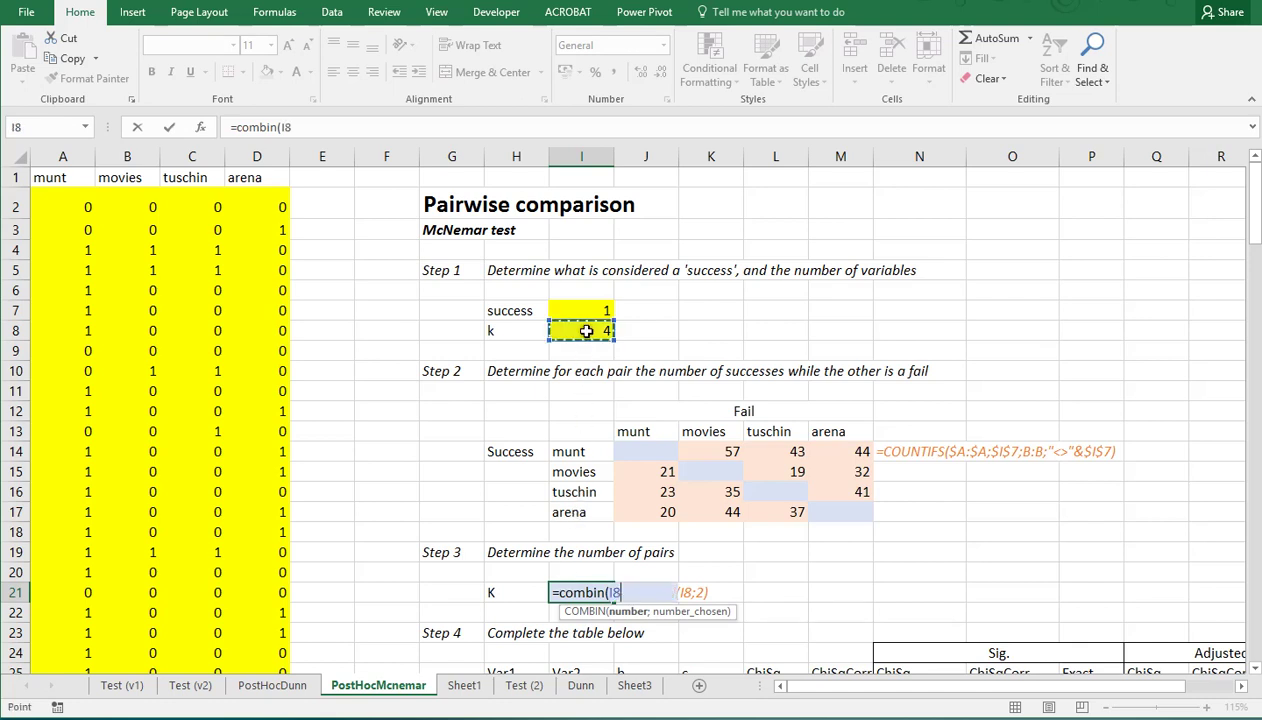
pyautogui.write(';2')
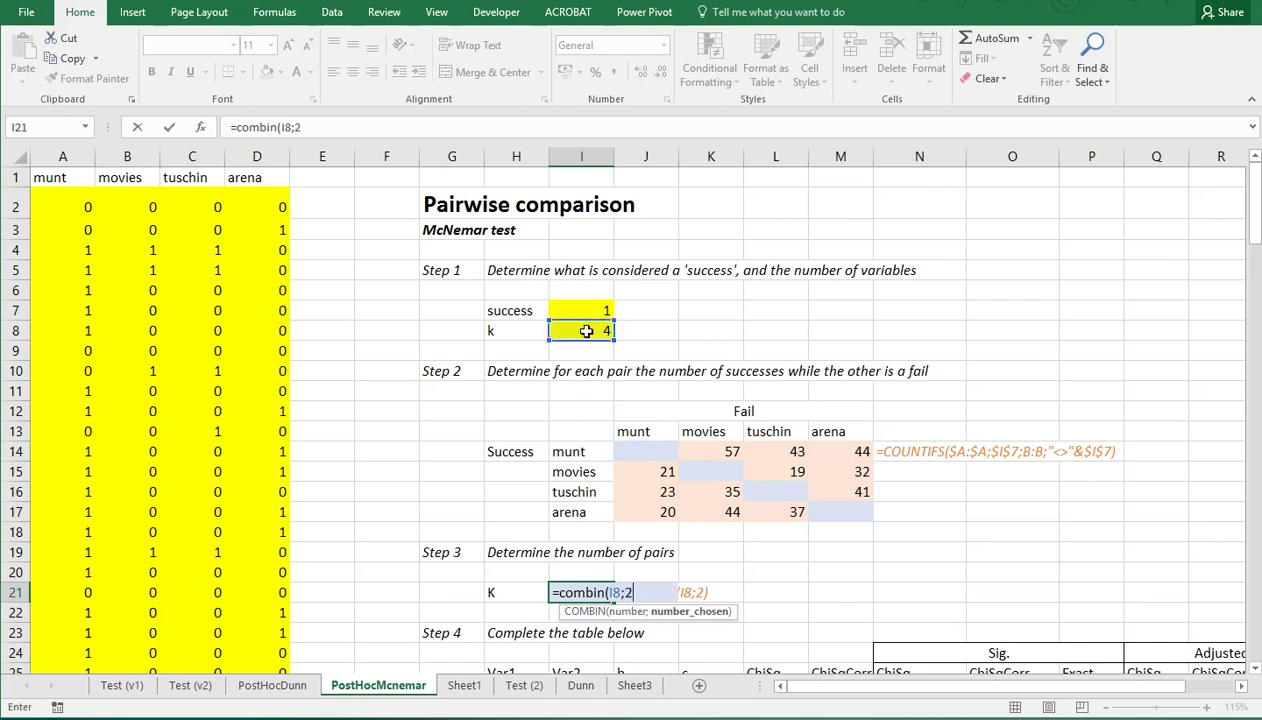
pyautogui.press('Return')
pyautogui.press('Up')
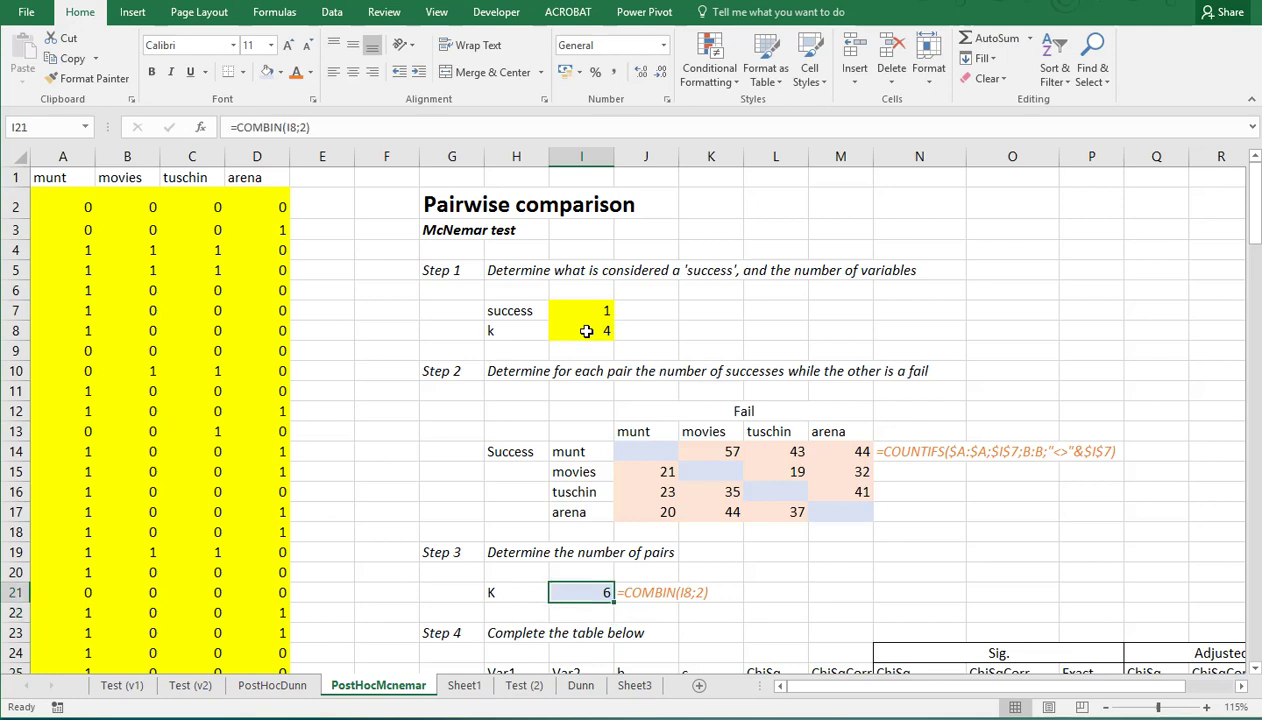
# Step: Compare the munt-versus-movies count in K14 with the movies-versus-munt count in J15
pyautogui.scroll(-2, 609, 348)
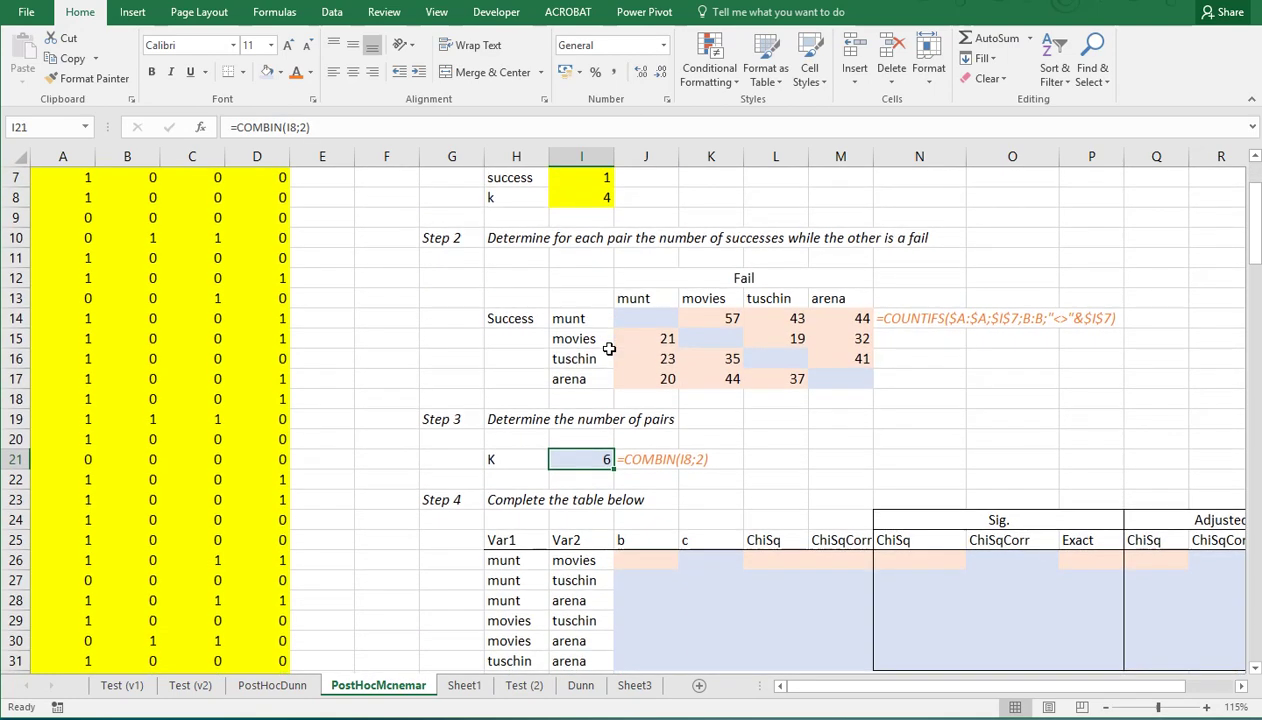
pyautogui.click(512, 558)
pyautogui.scroll(-1, 541, 536)
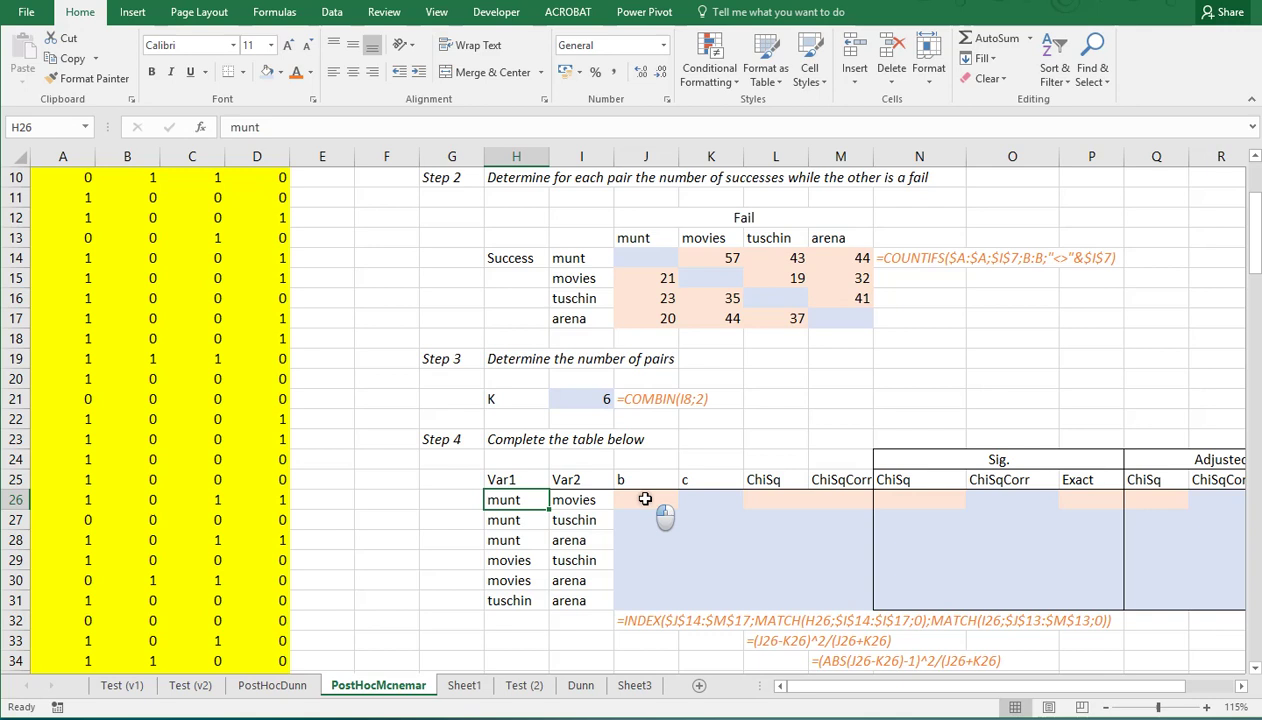
pyautogui.click(705, 254)
pyautogui.click(662, 284)
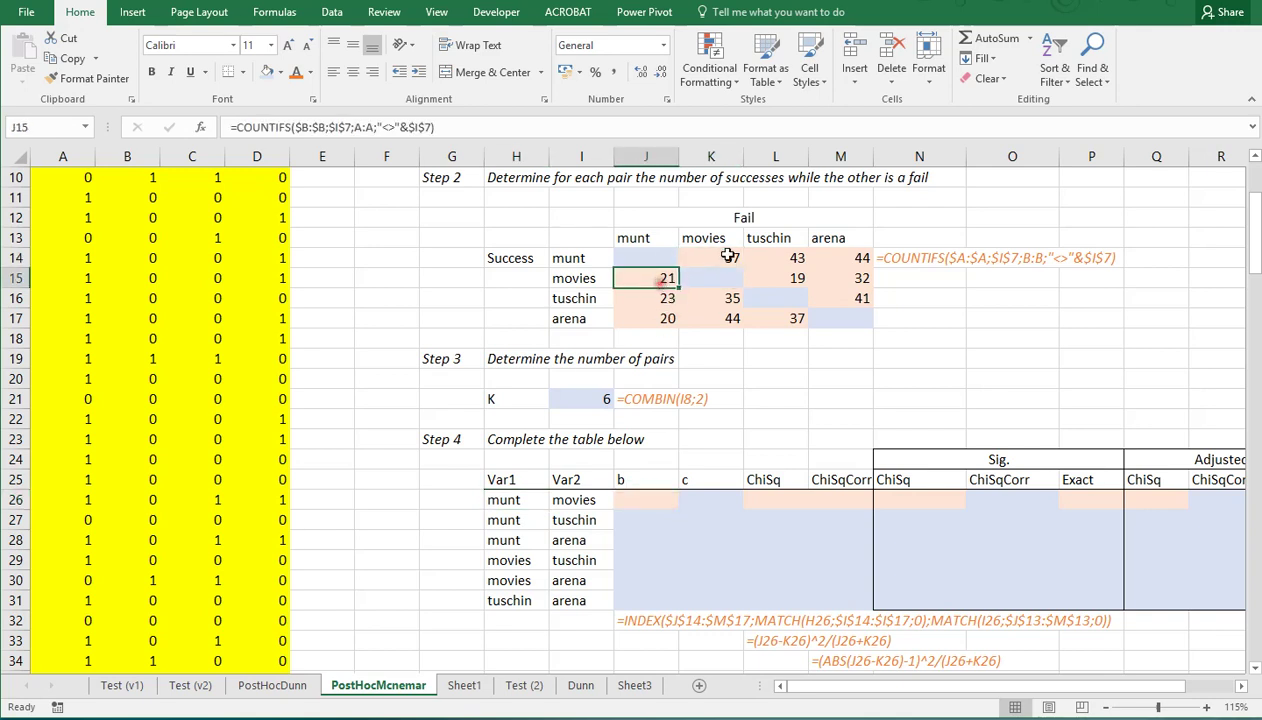
pyautogui.click(714, 254)
pyautogui.click(659, 281)
# Step: Start an INDEX over $J$14:$M$17 in J26, matching H26 against $I$14:$I$17
pyautogui.click(664, 499)
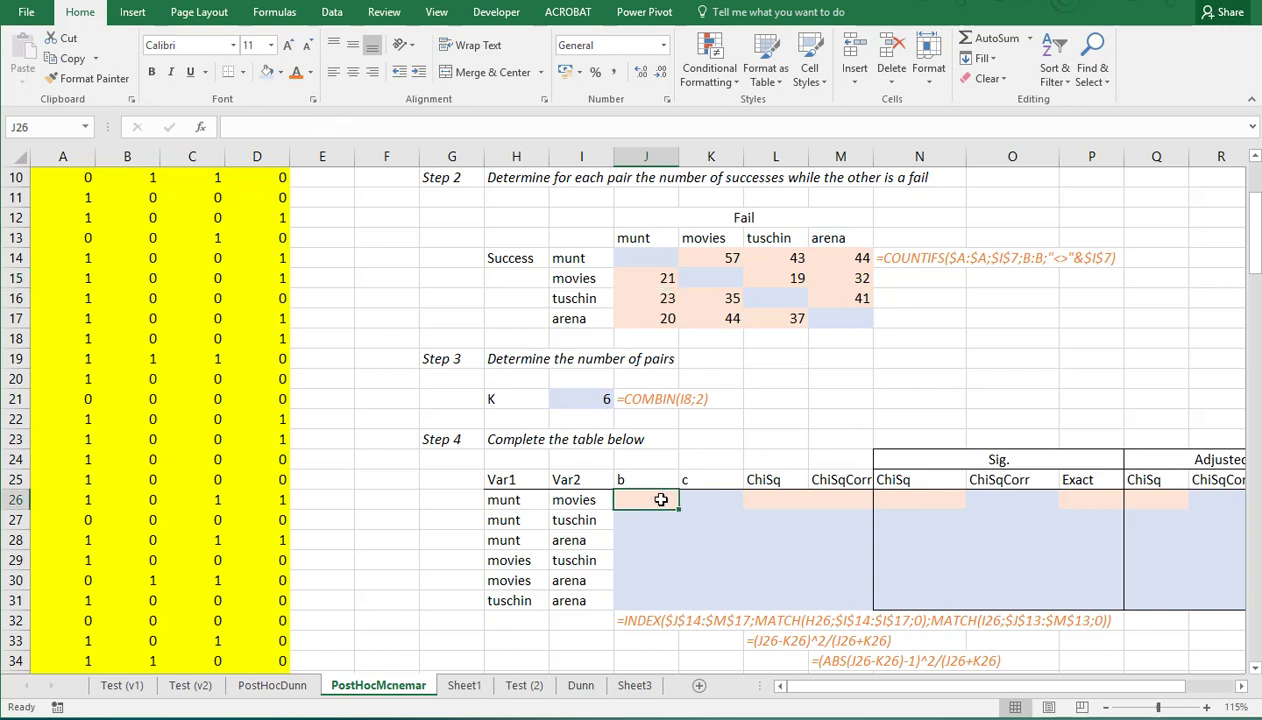
pyautogui.write('=inde')
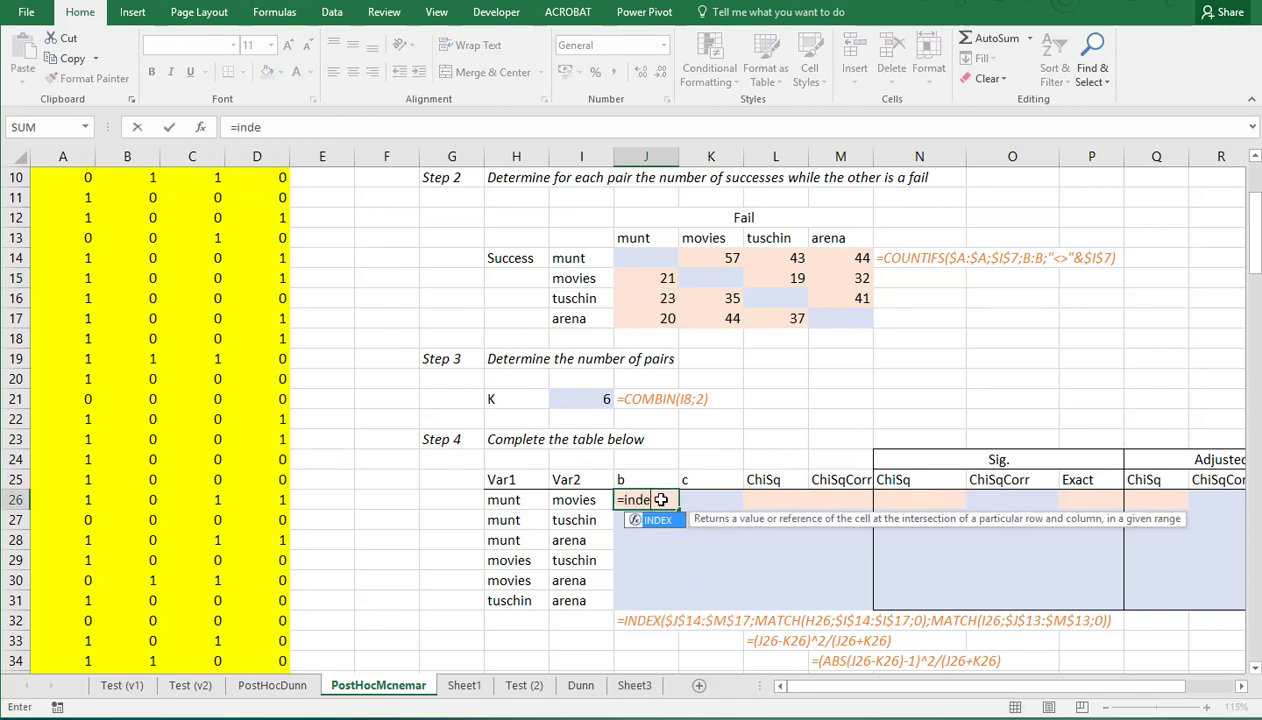
pyautogui.write('x(')
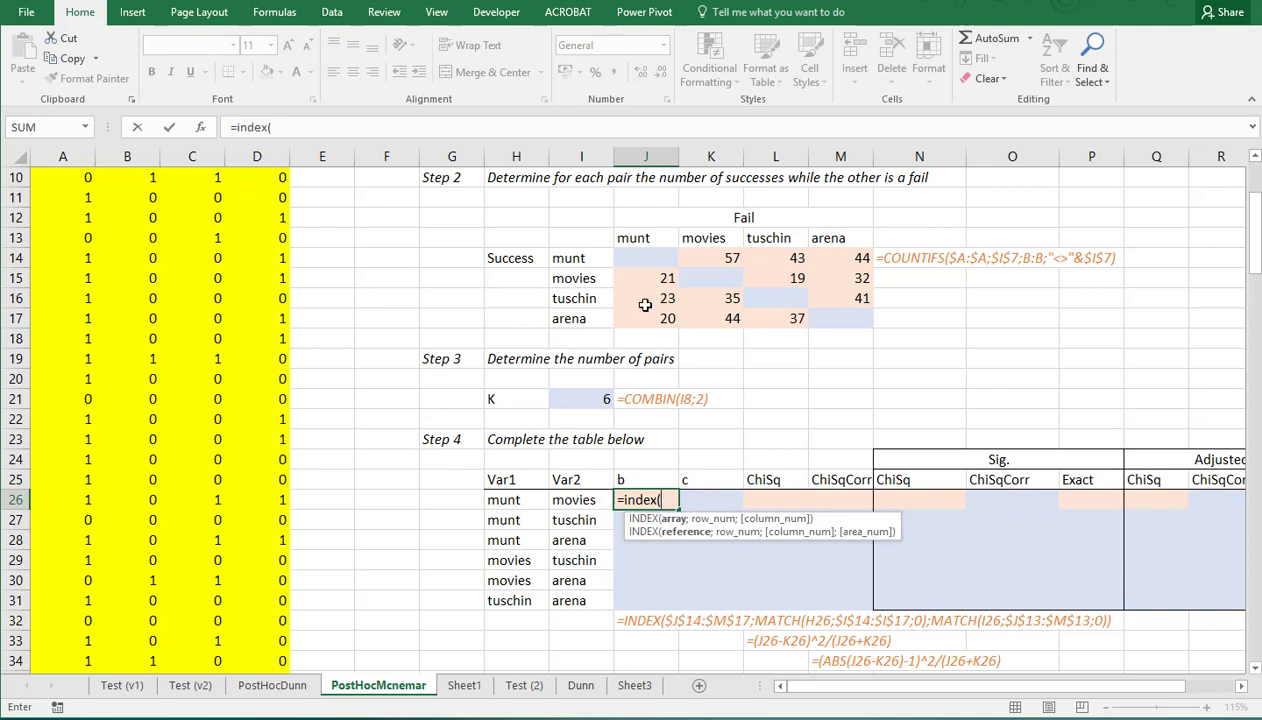
pyautogui.moveTo(645, 258); pyautogui.dragTo(828, 320)
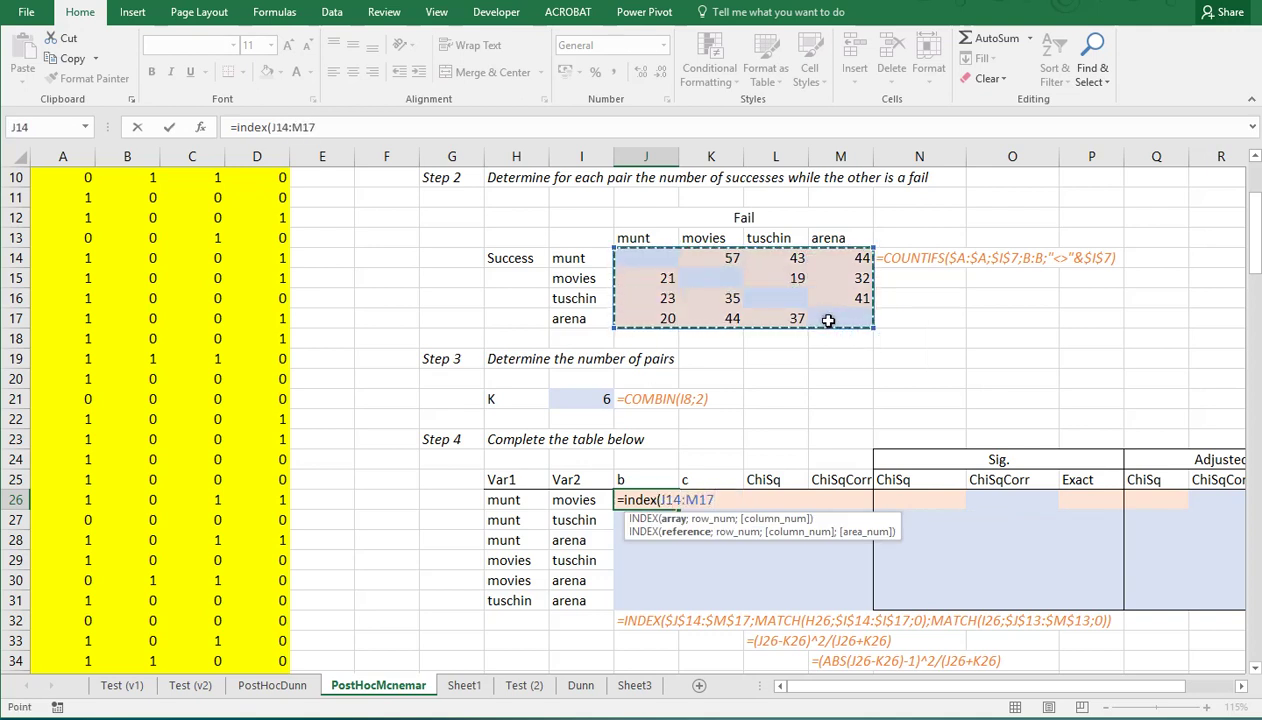
pyautogui.press('F4')
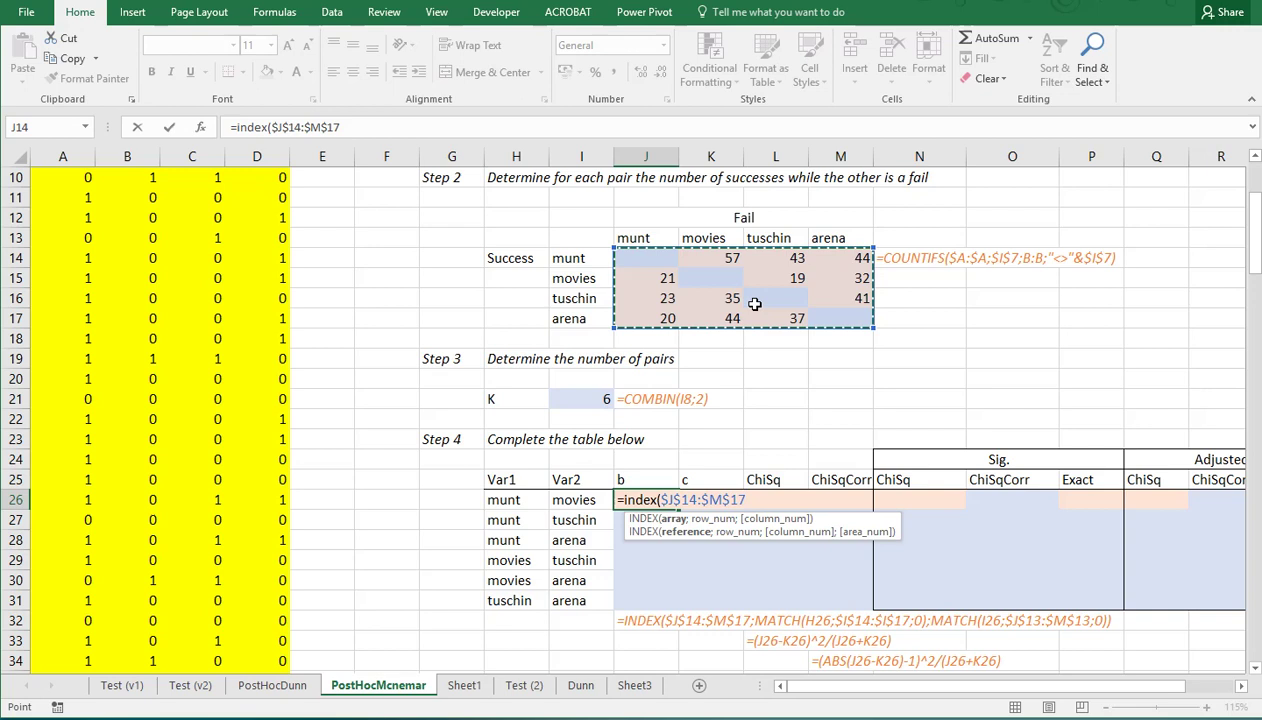
pyautogui.write(';')
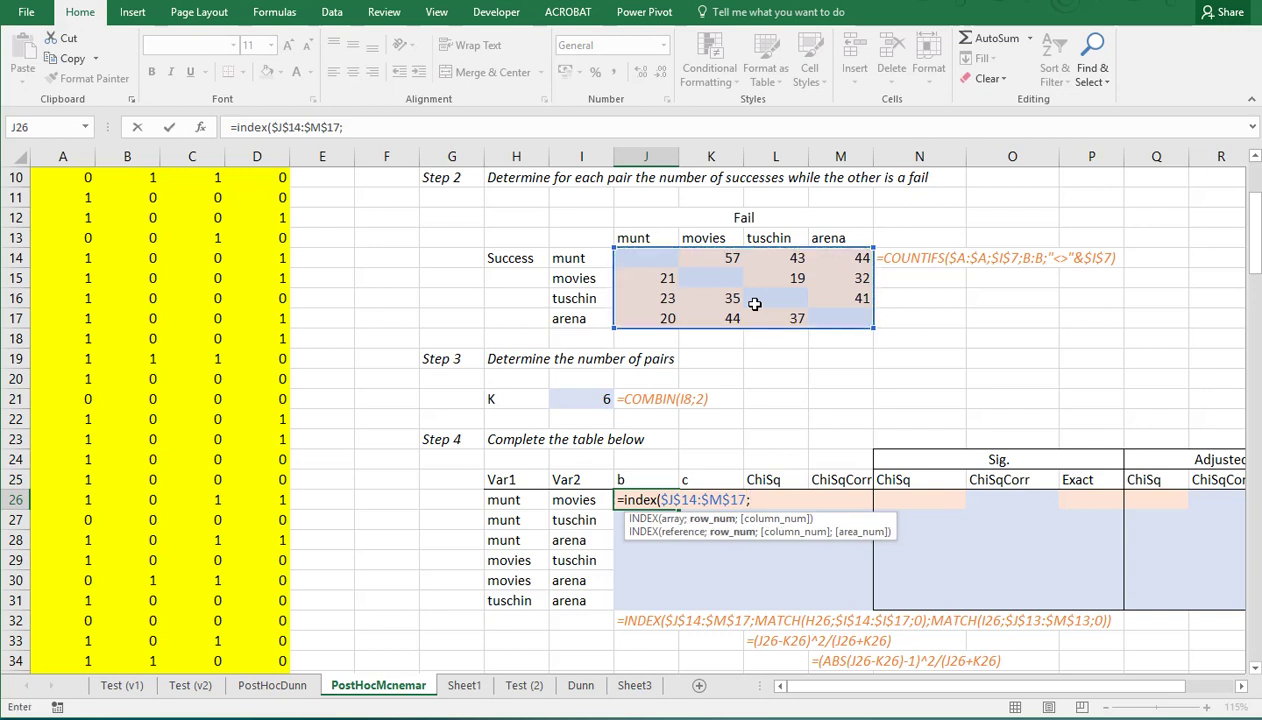
pyautogui.write('mat')
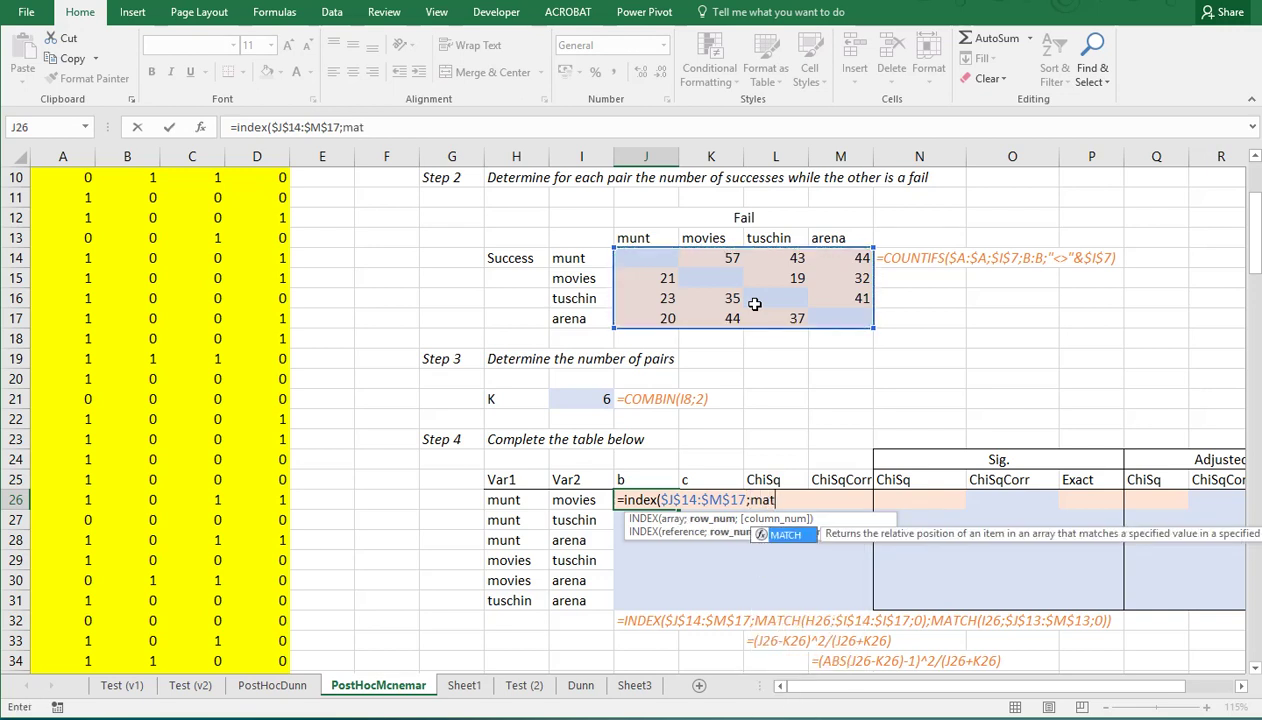
pyautogui.write('ch(')
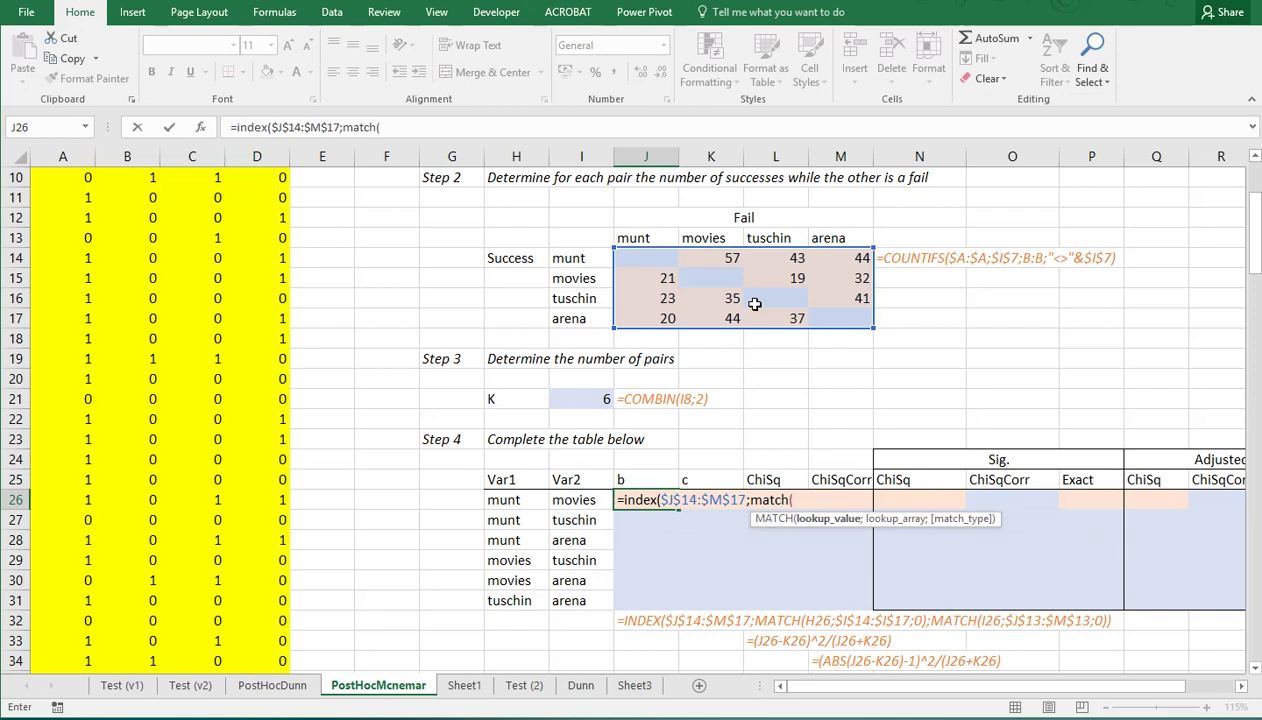
pyautogui.click(518, 501)
pyautogui.write(';')
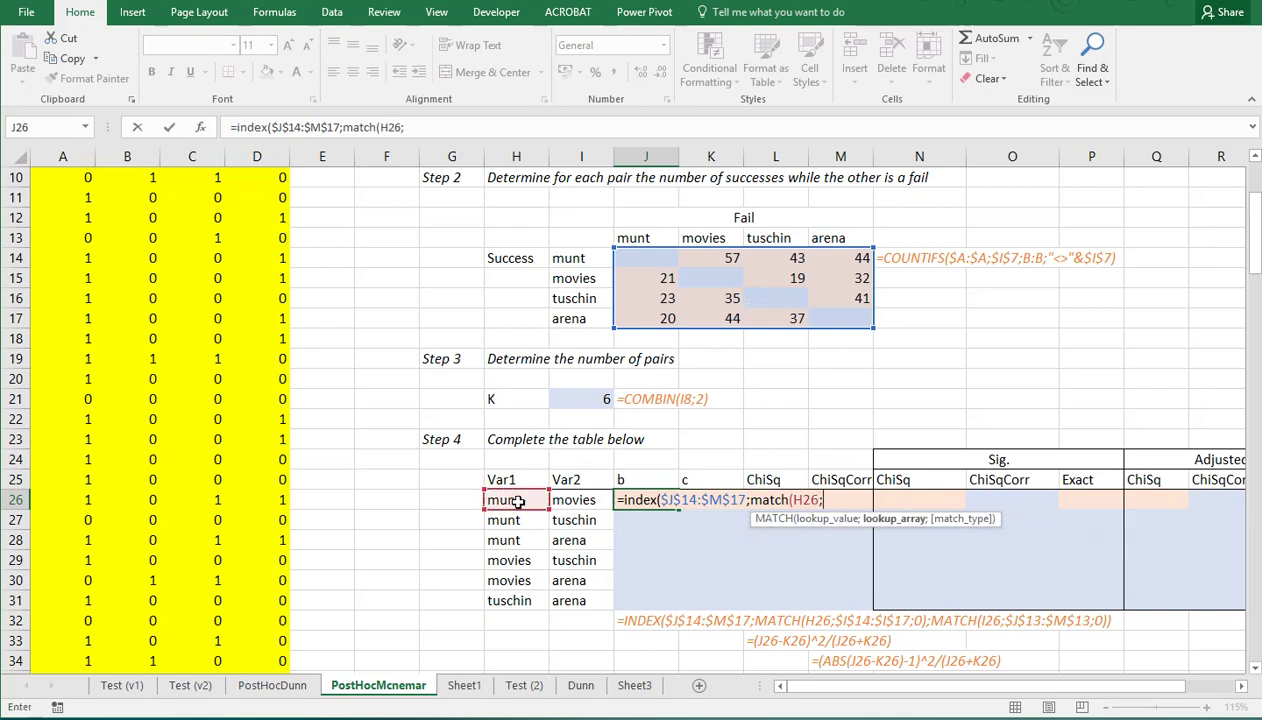
pyautogui.moveTo(566, 257); pyautogui.dragTo(568, 316)
pyautogui.press('F4')
# Step: Finish the J26 lookup with a second MATCH of I26 against $J$13:$M$13, giving 57, and copy it
pyautogui.write(')')
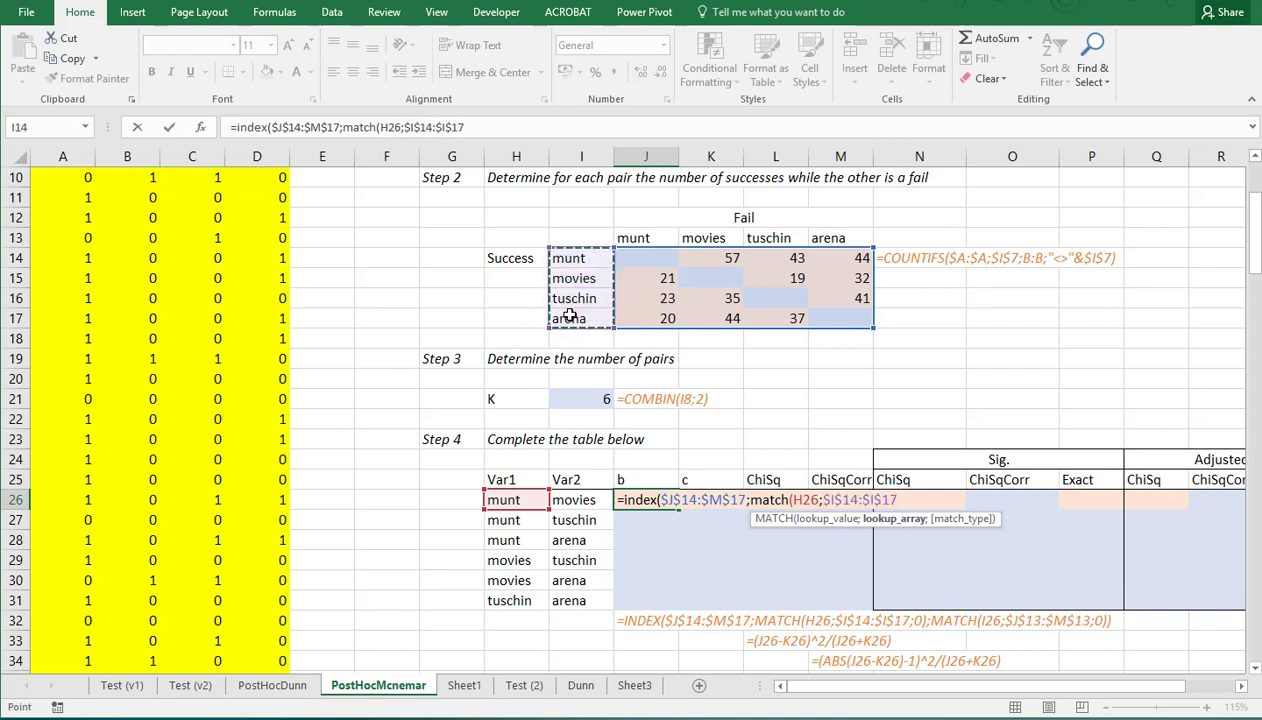
pyautogui.press('BackSpace')
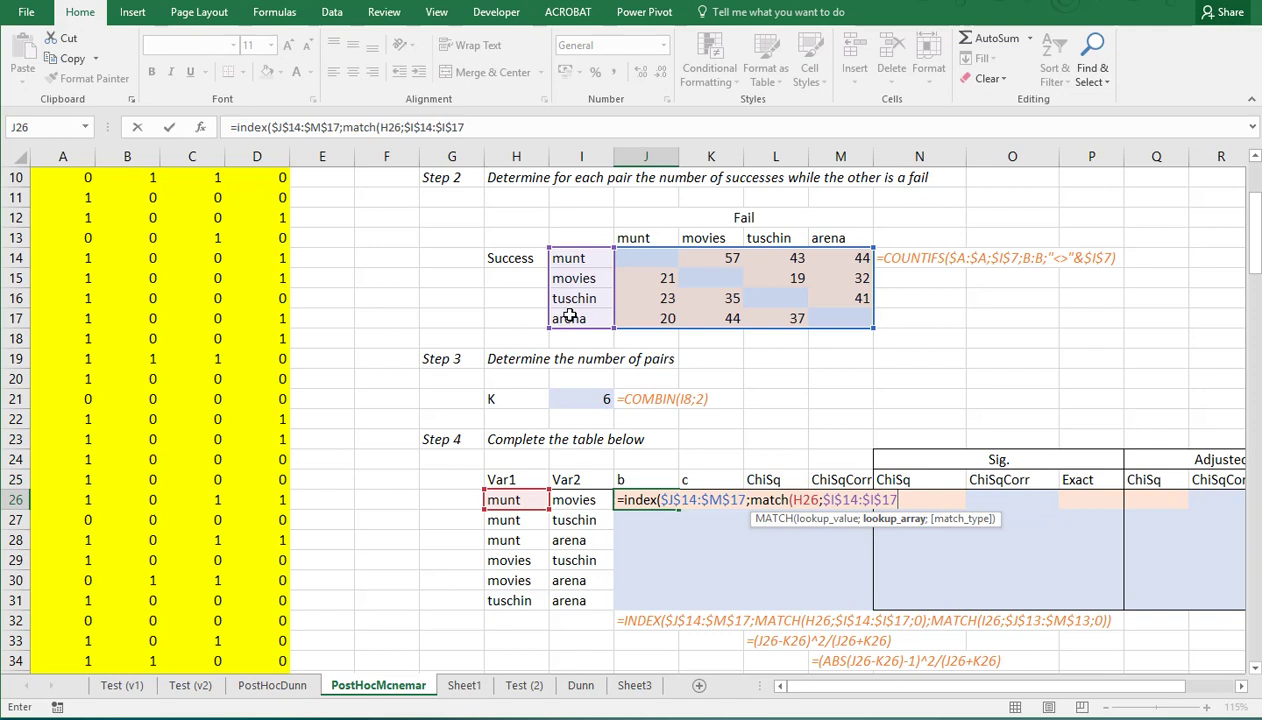
pyautogui.write(';0)')
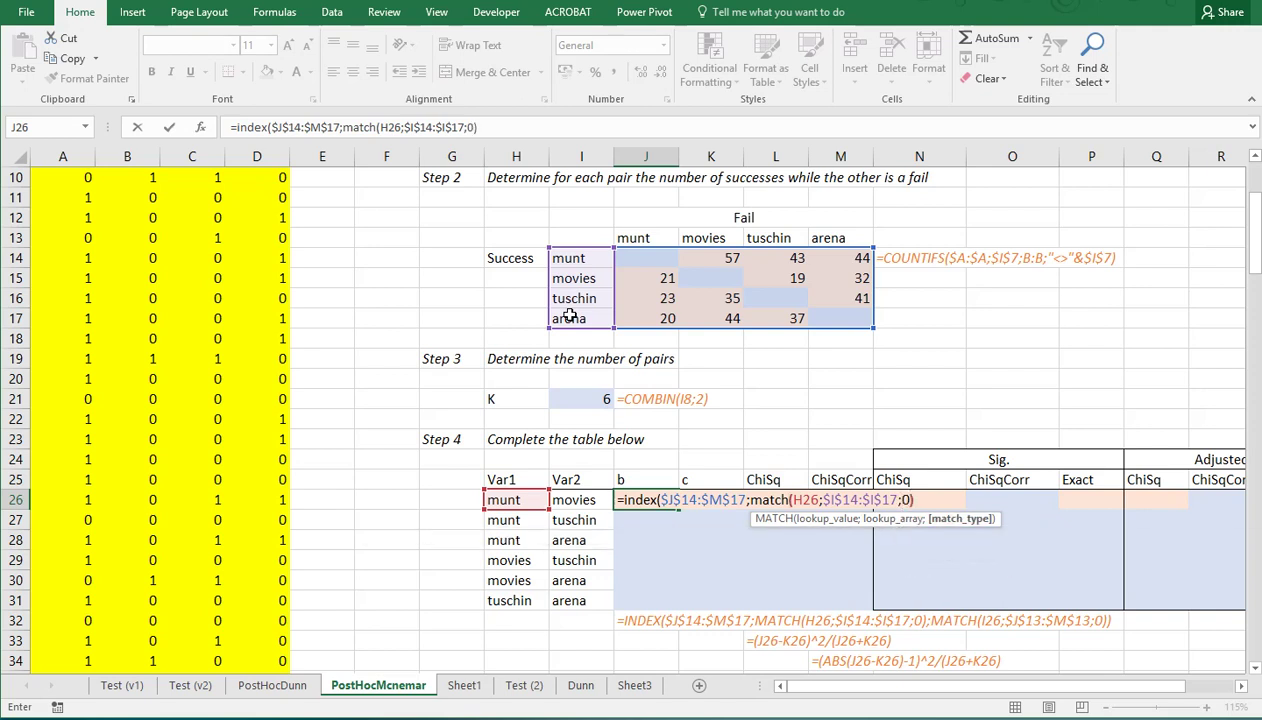
pyautogui.write(';mat')
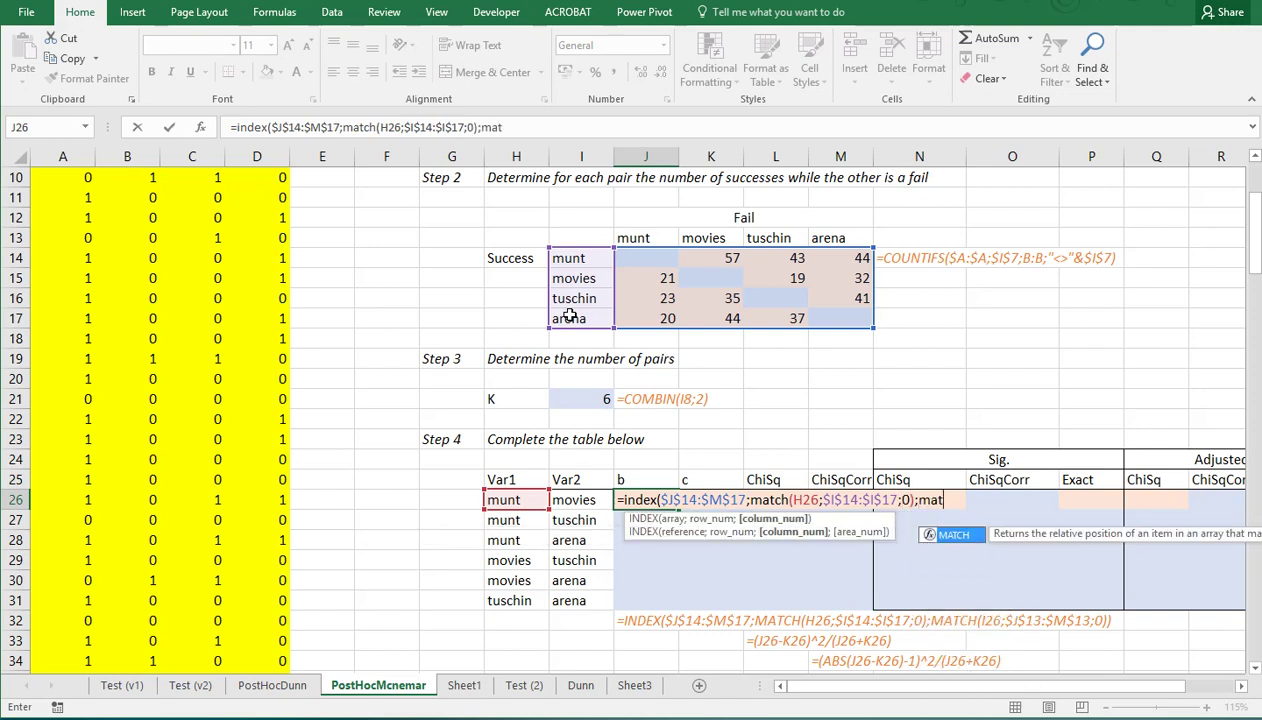
pyautogui.write('ch(')
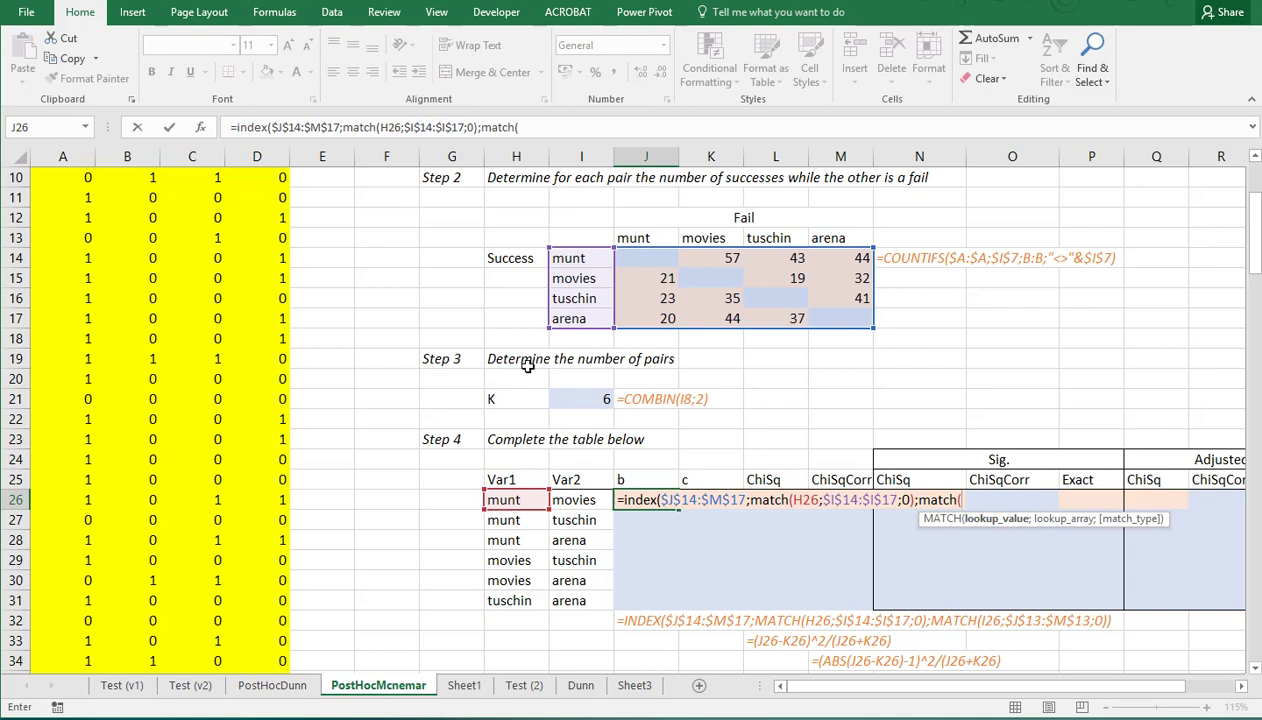
pyautogui.click(580, 500)
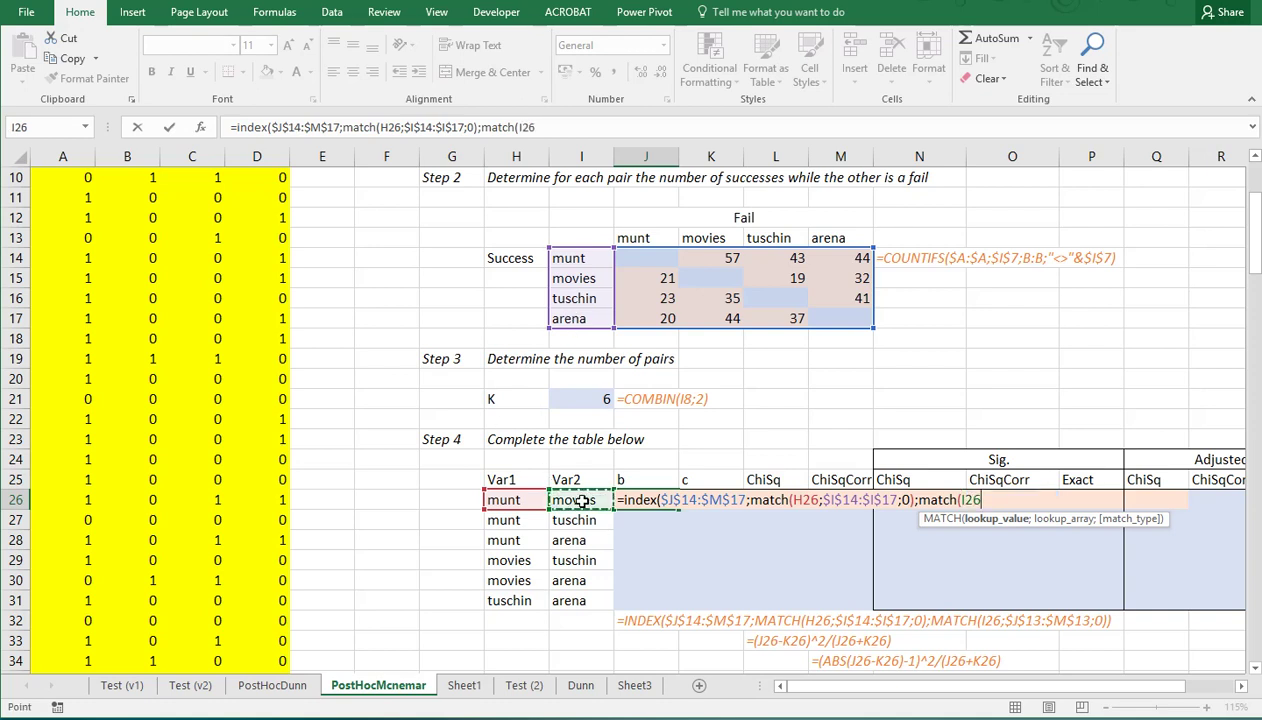
pyautogui.write(';')
pyautogui.click(653, 238)
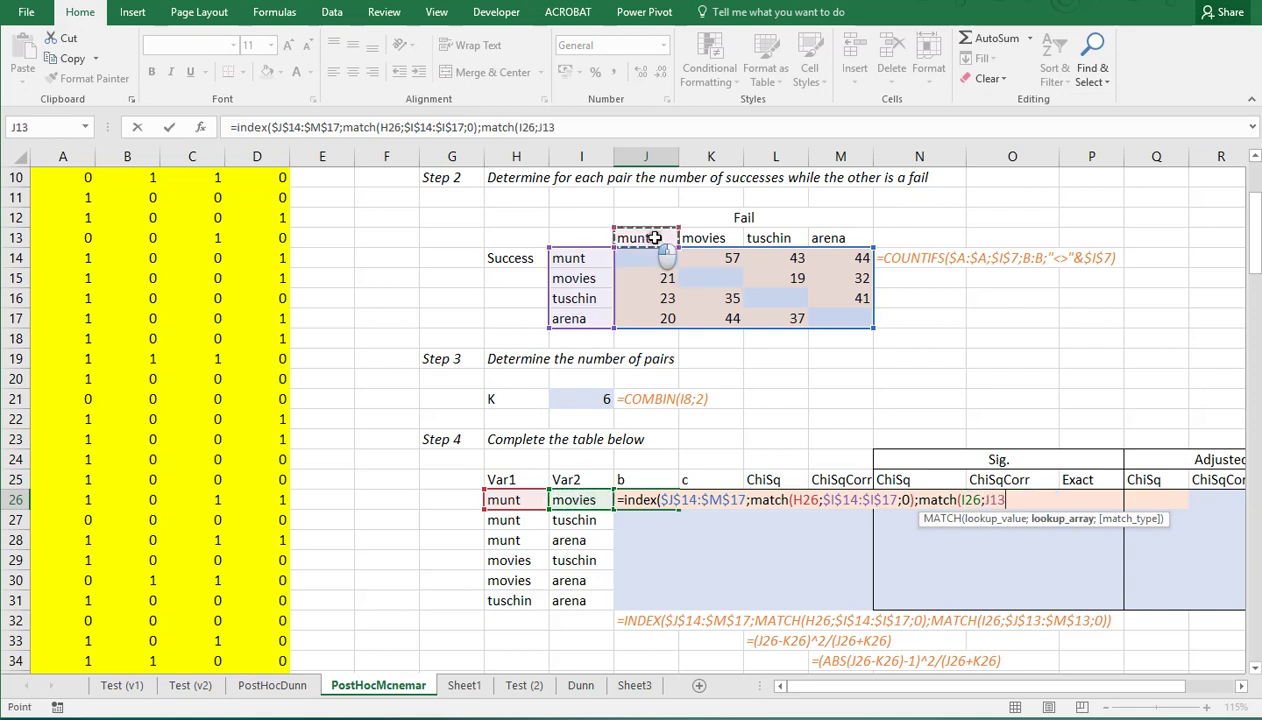
pyautogui.moveTo(653, 238); pyautogui.dragTo(845, 240)
pyautogui.press('F4')
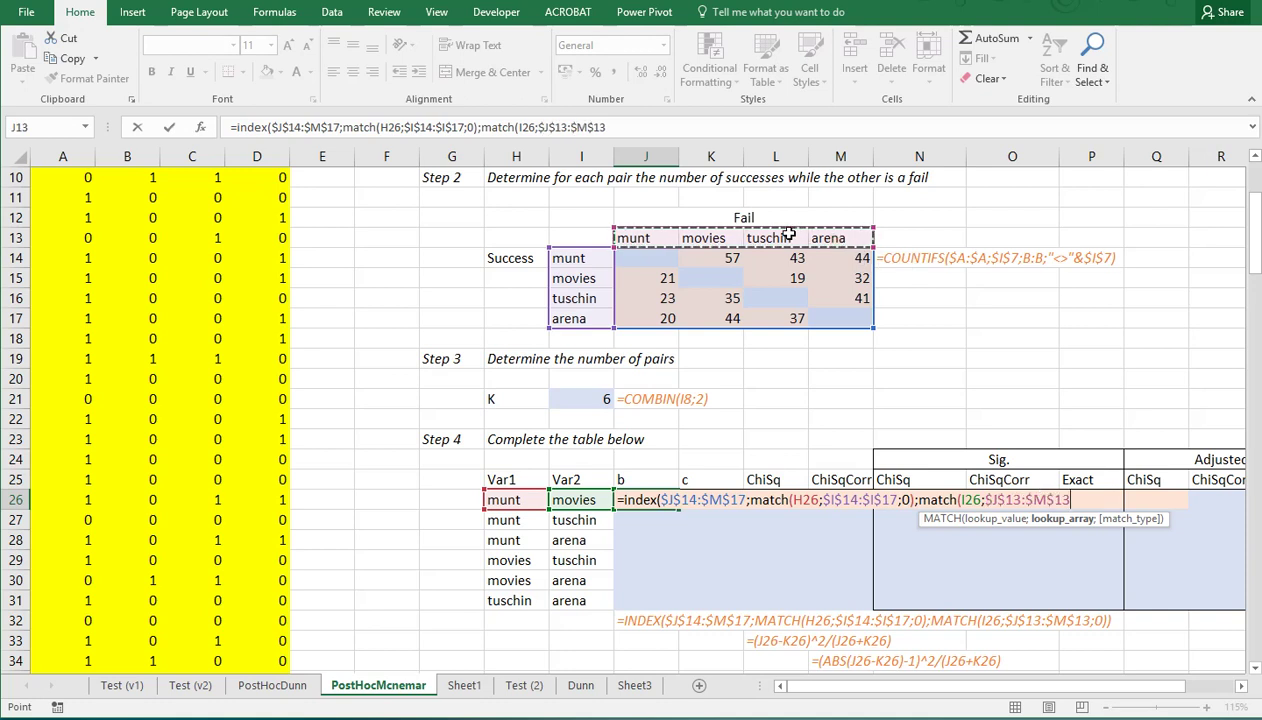
pyautogui.write(';0')
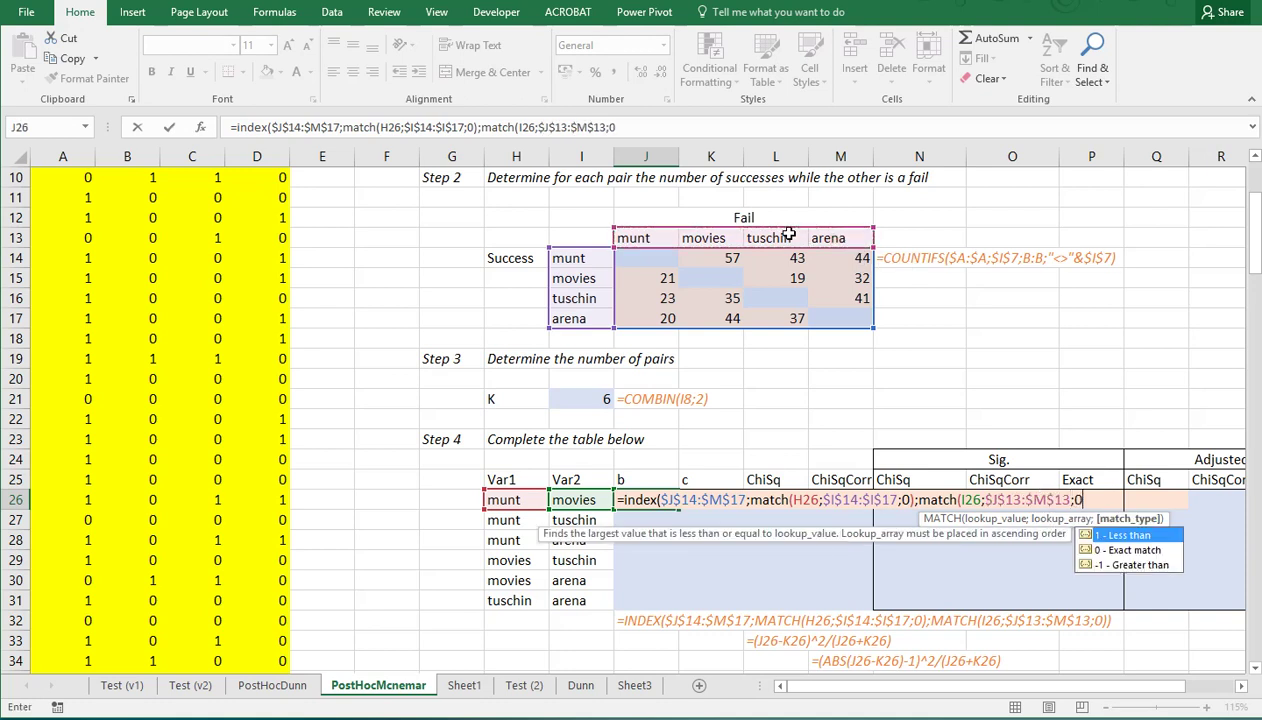
pyautogui.write('))')
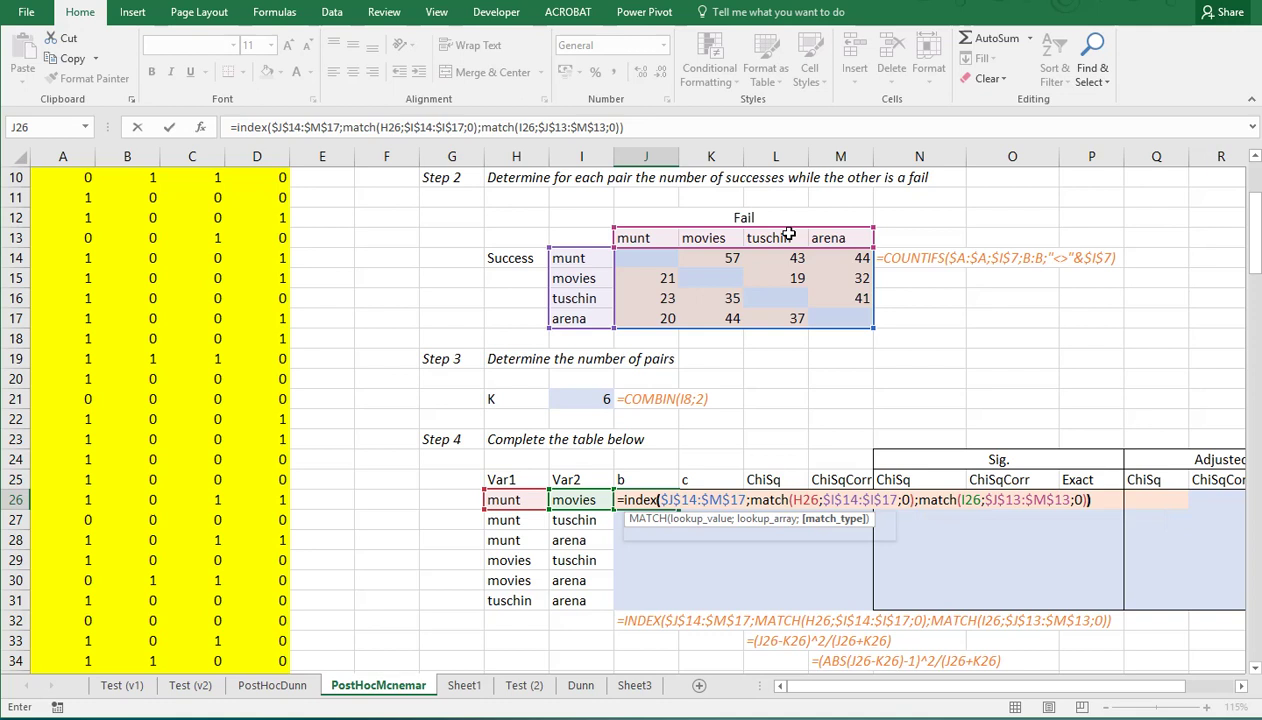
pyautogui.hotkey('ctrl', 'Return')
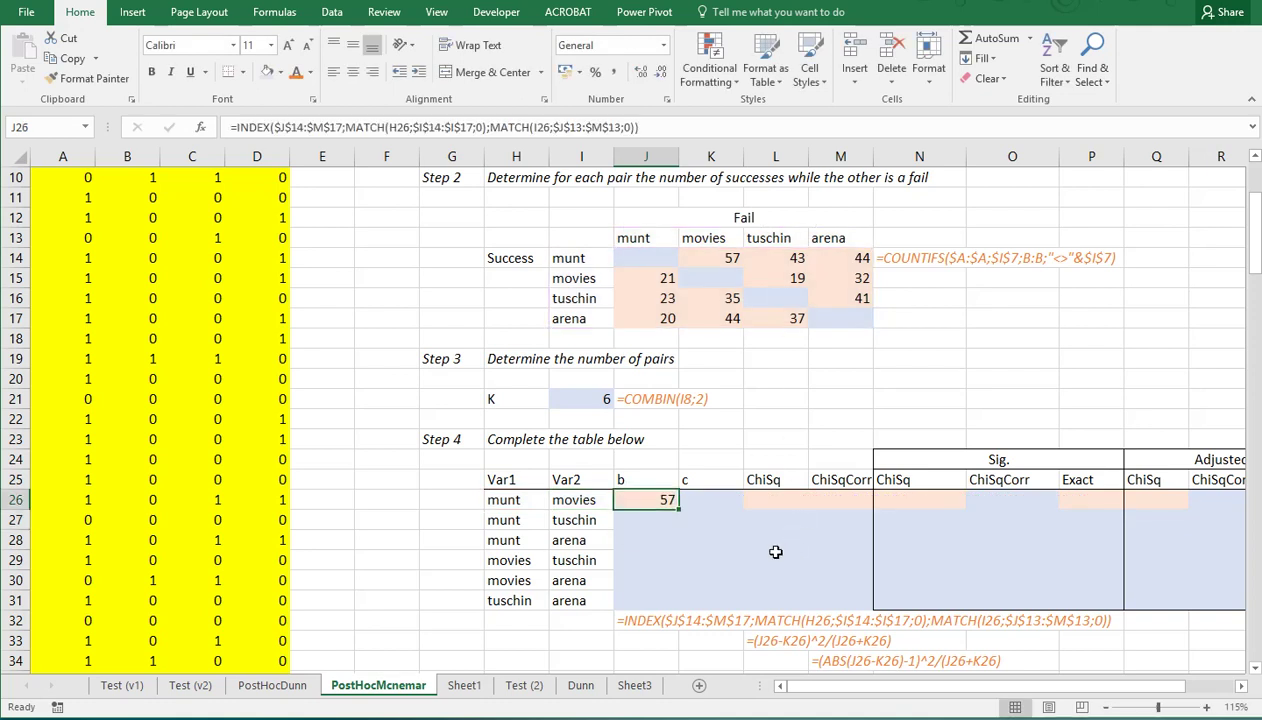
pyautogui.hotkey('ctrl', 'c')
# Step: Paste the b lookup into J27:J31, giving 43, 44, 19, 32, 41
pyautogui.moveTo(645, 520); pyautogui.dragTo(655, 603)
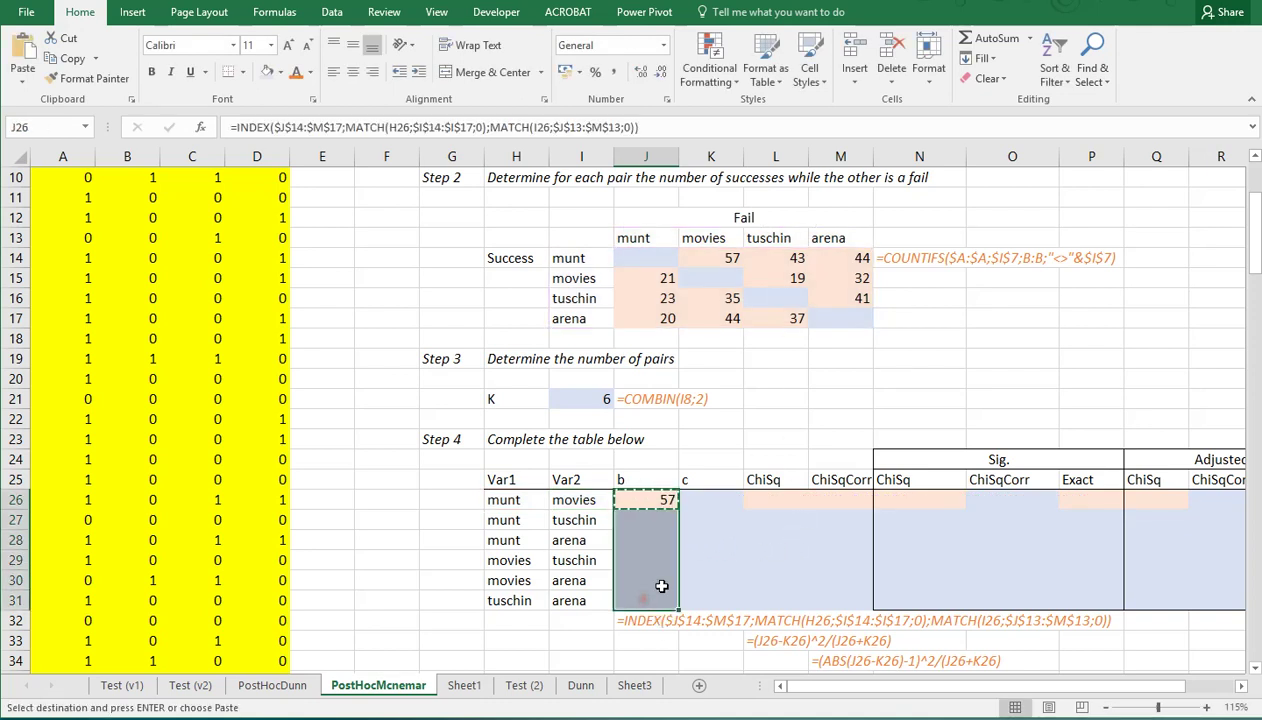
pyautogui.hotkey('ctrl', 'v')
pyautogui.click(645, 500)
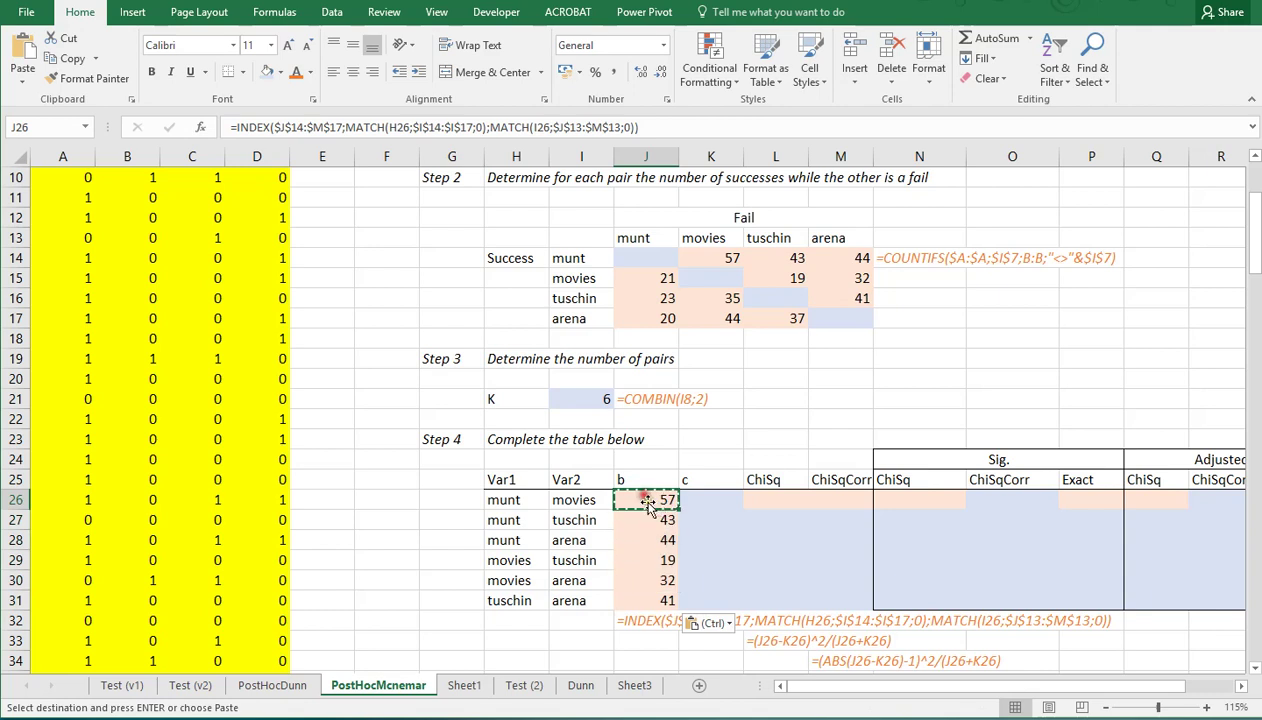
# Step: Build c in K26 by swapping the column lookup to H26, filled down: 21, 23, 20, 35, 44, 37
pyautogui.click(712, 500)
pyautogui.hotkey('ctrl', 'v')
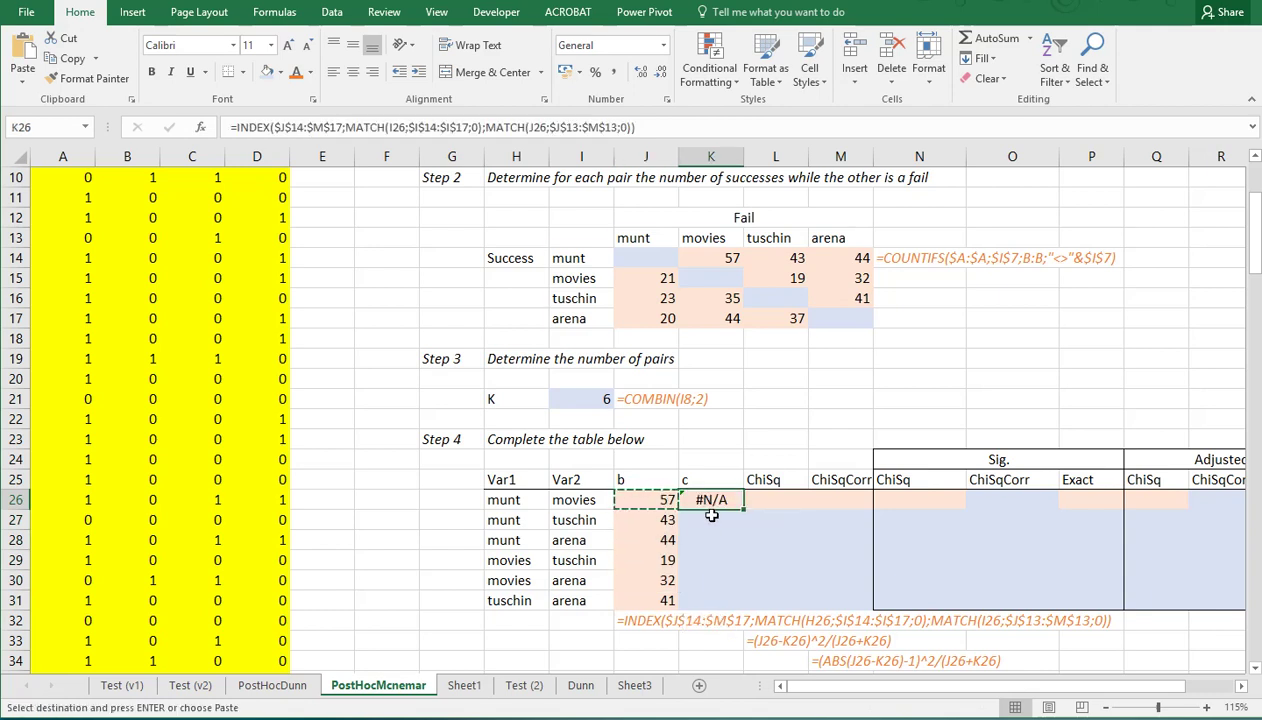
pyautogui.press('F2')
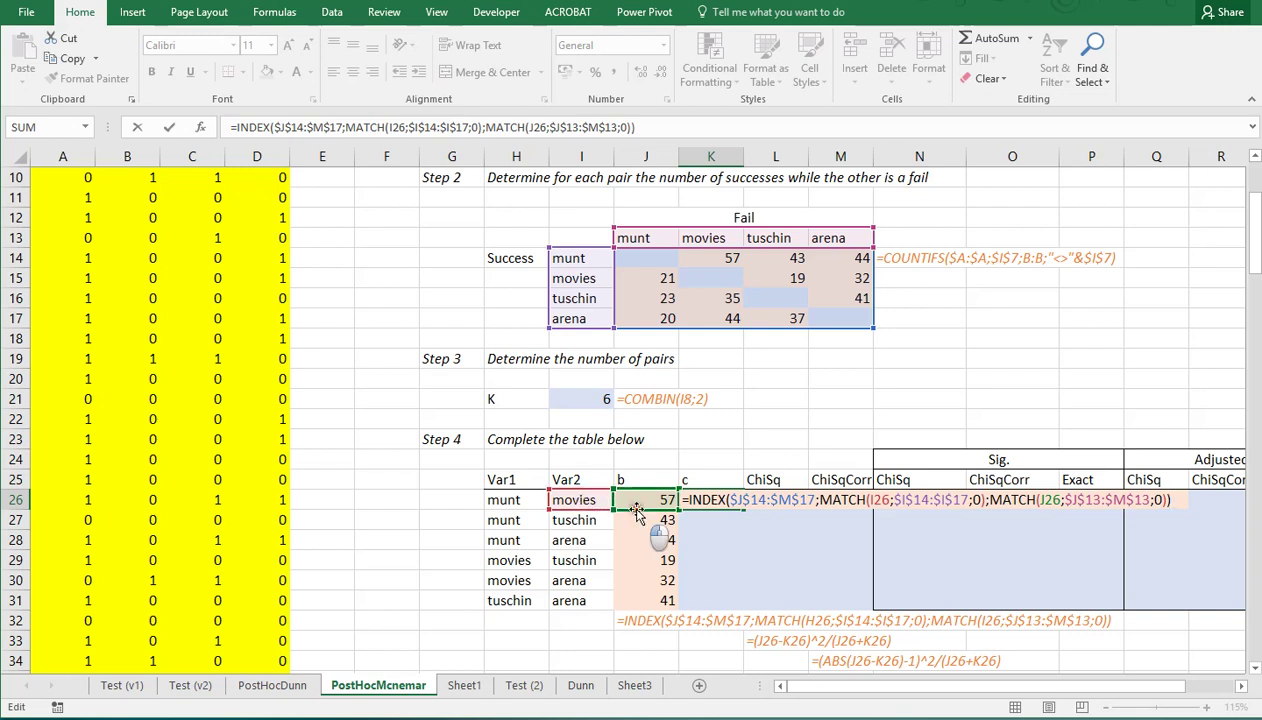
pyautogui.moveTo(617, 511); pyautogui.dragTo(518, 512)
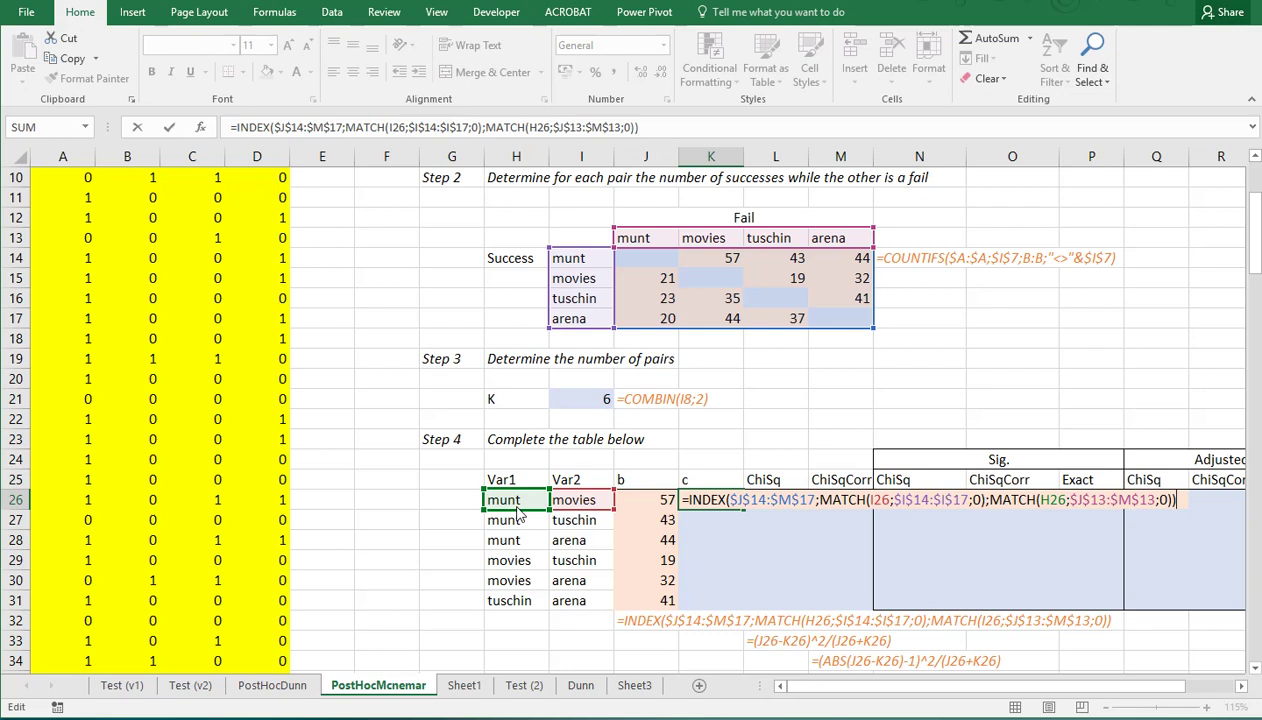
pyautogui.hotkey('ctrl', 'Return')
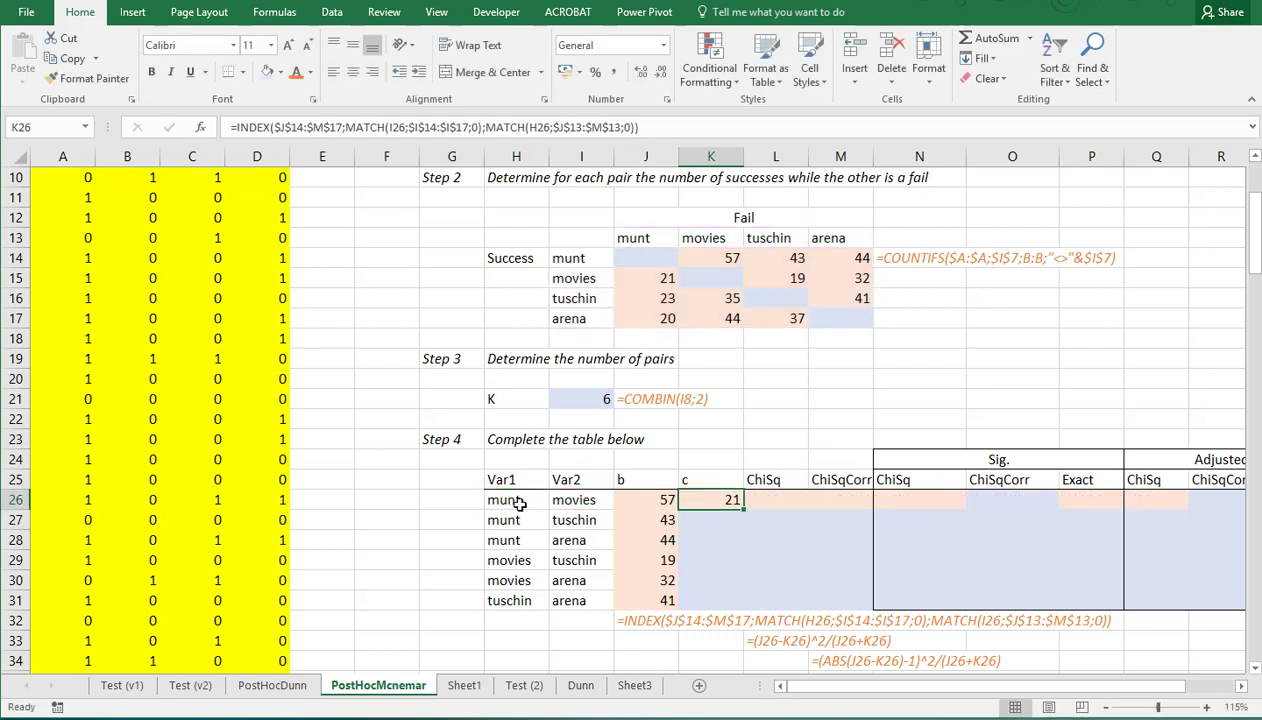
pyautogui.moveTo(743, 512); pyautogui.dragTo(746, 605)
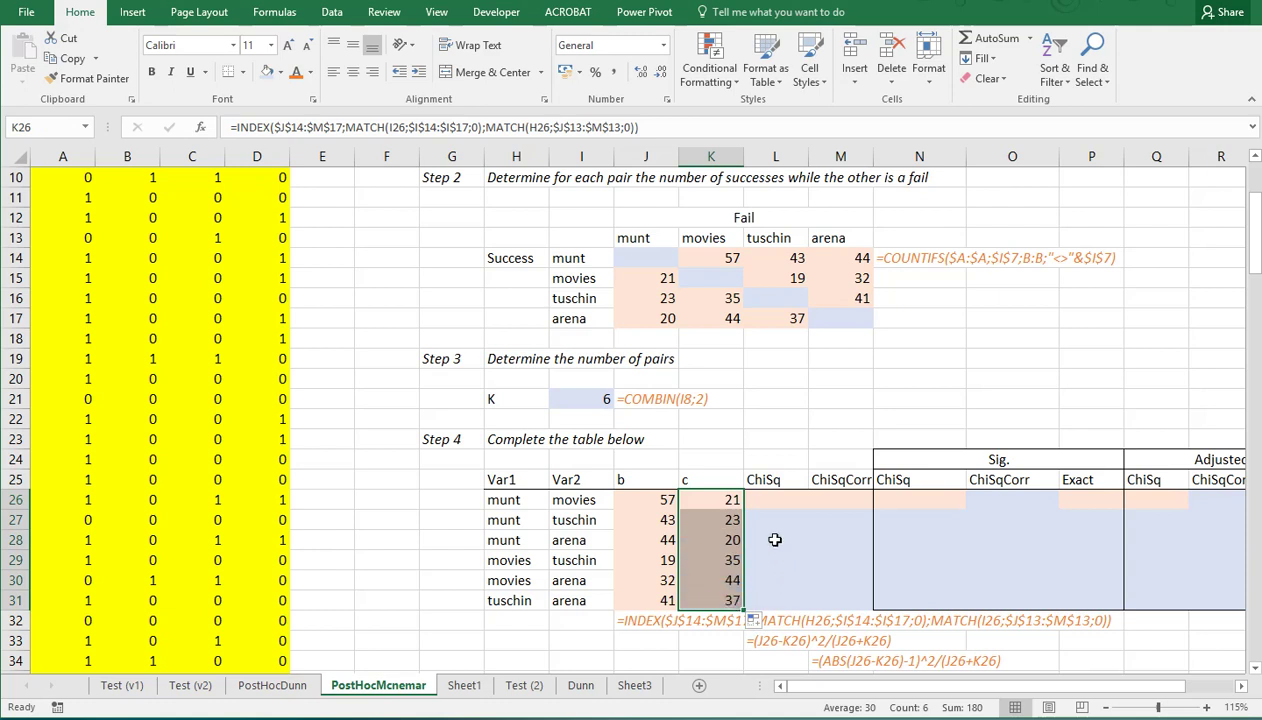
pyautogui.click(773, 501)
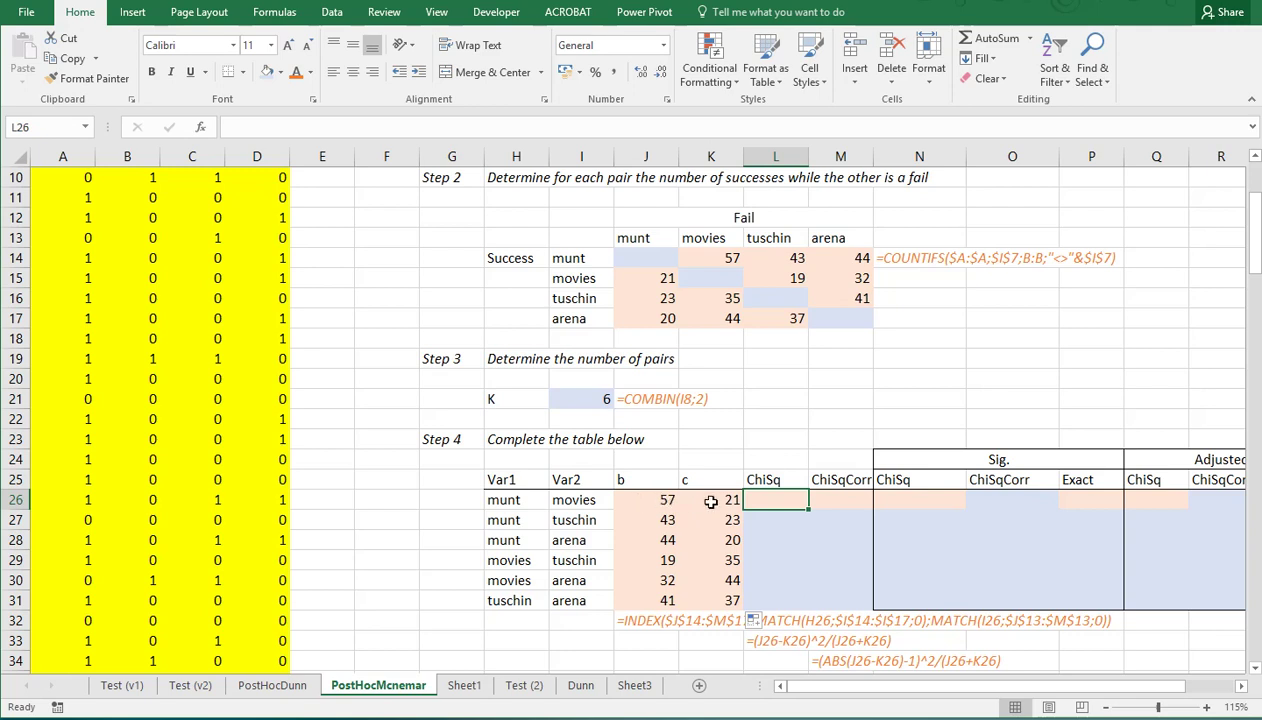
# Step: Enter =(J26-K26)^2/(J26+K26) in L26 and fill it down to L31
pyautogui.write('=')
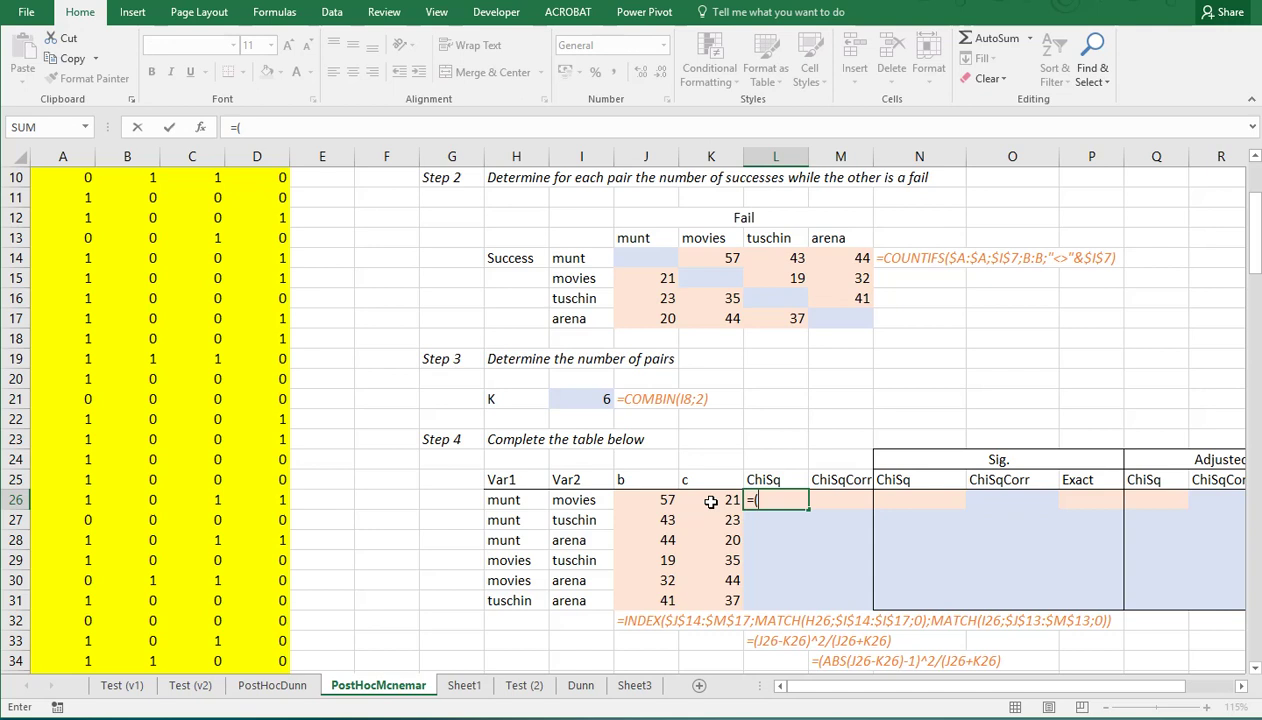
pyautogui.write('(')
pyautogui.press('Left')
pyautogui.press('Left')
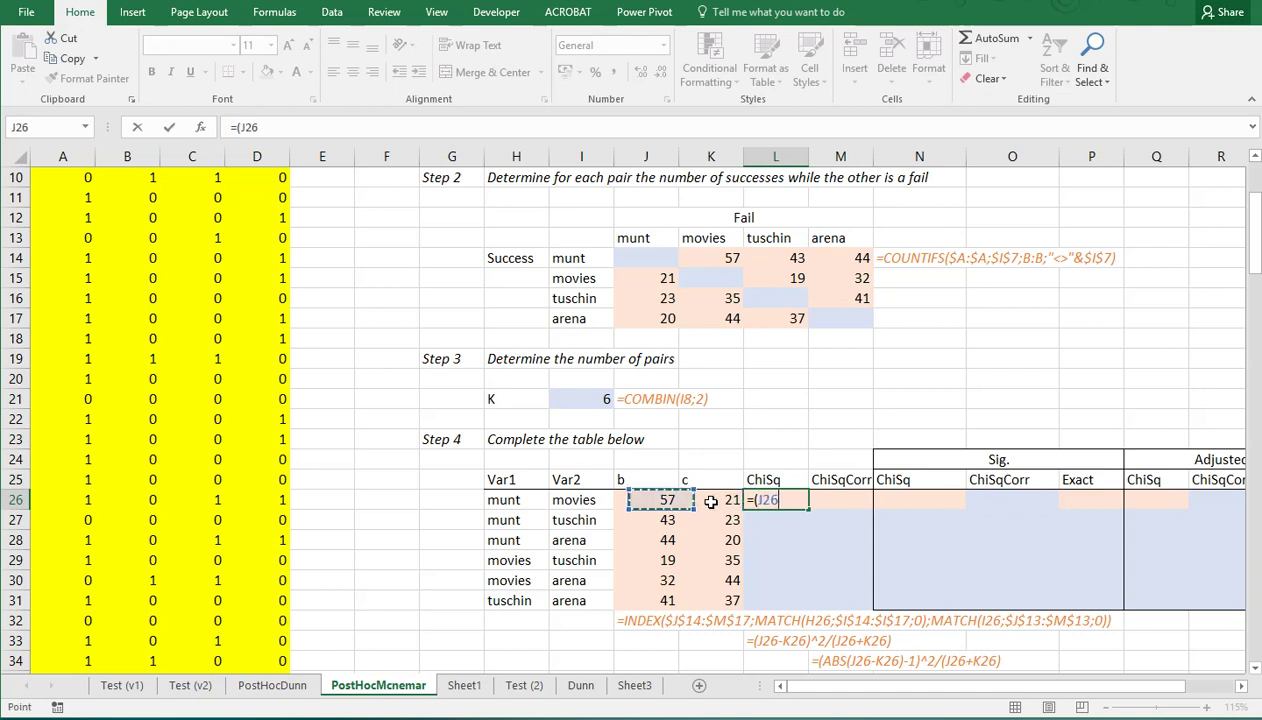
pyautogui.write('-')
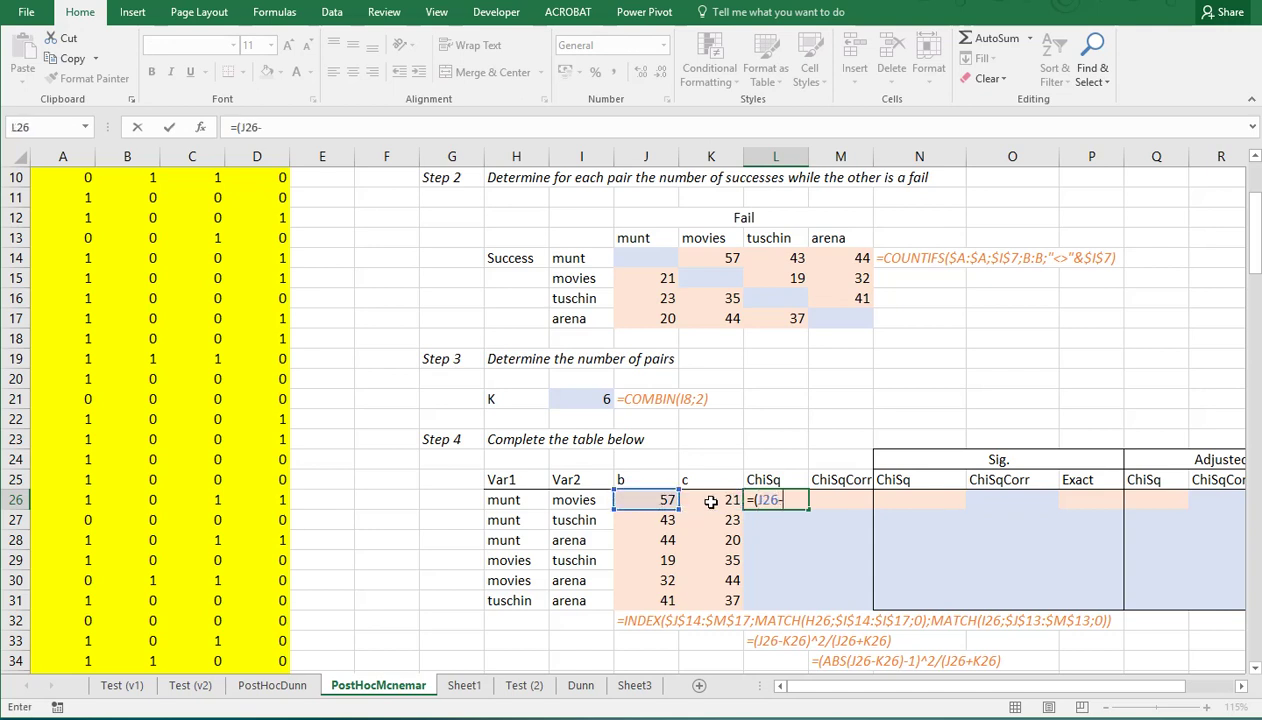
pyautogui.press('Left')
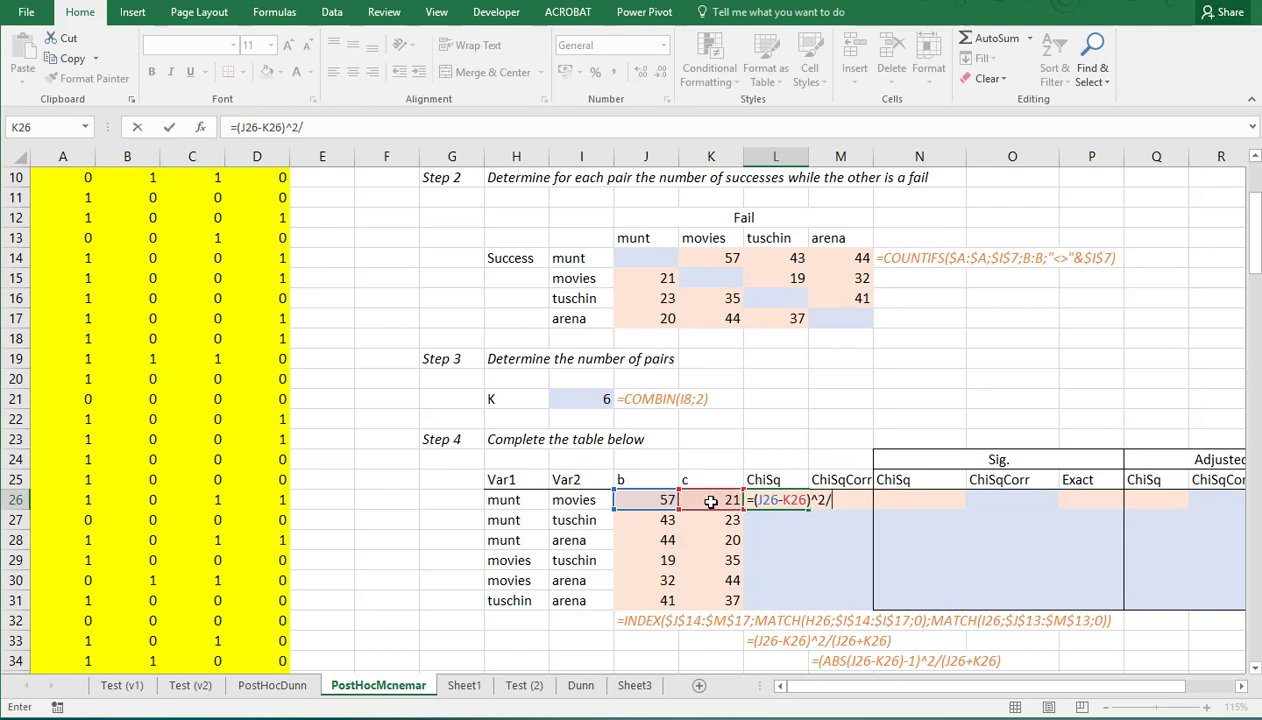
pyautogui.press('Left')
pyautogui.press('Left')
pyautogui.write('+')
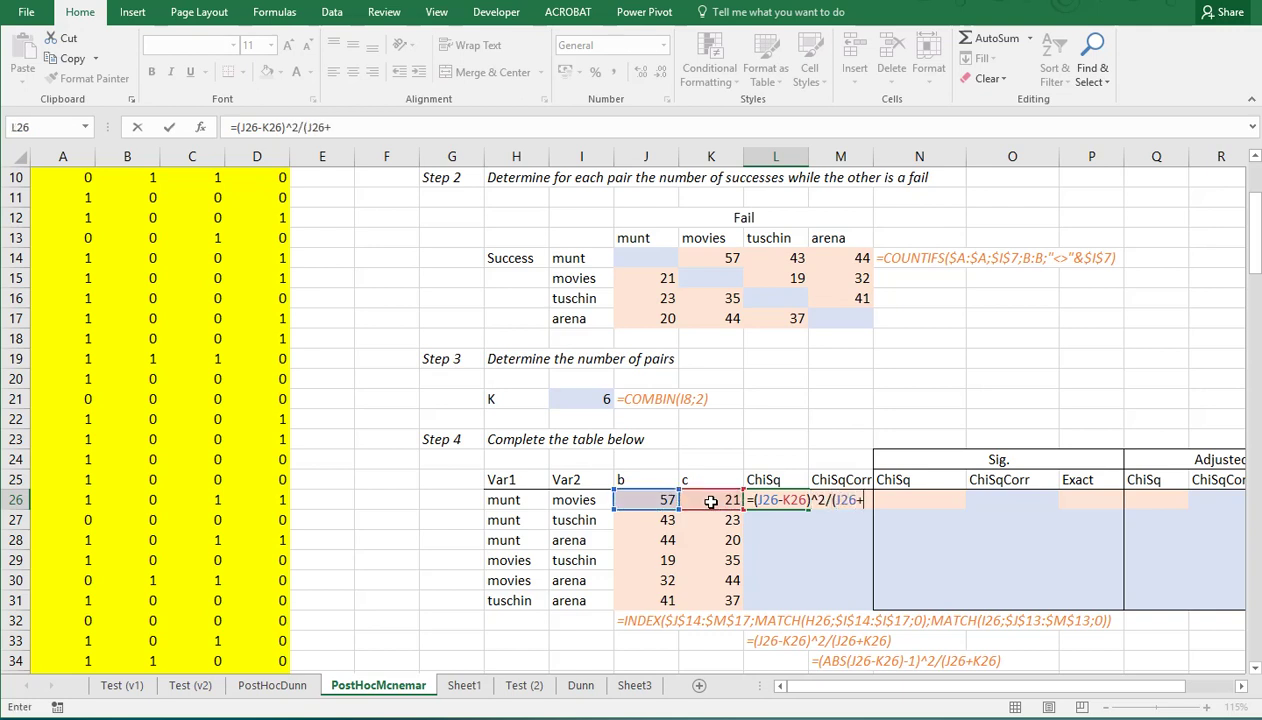
pyautogui.press('Left')
pyautogui.write(')')
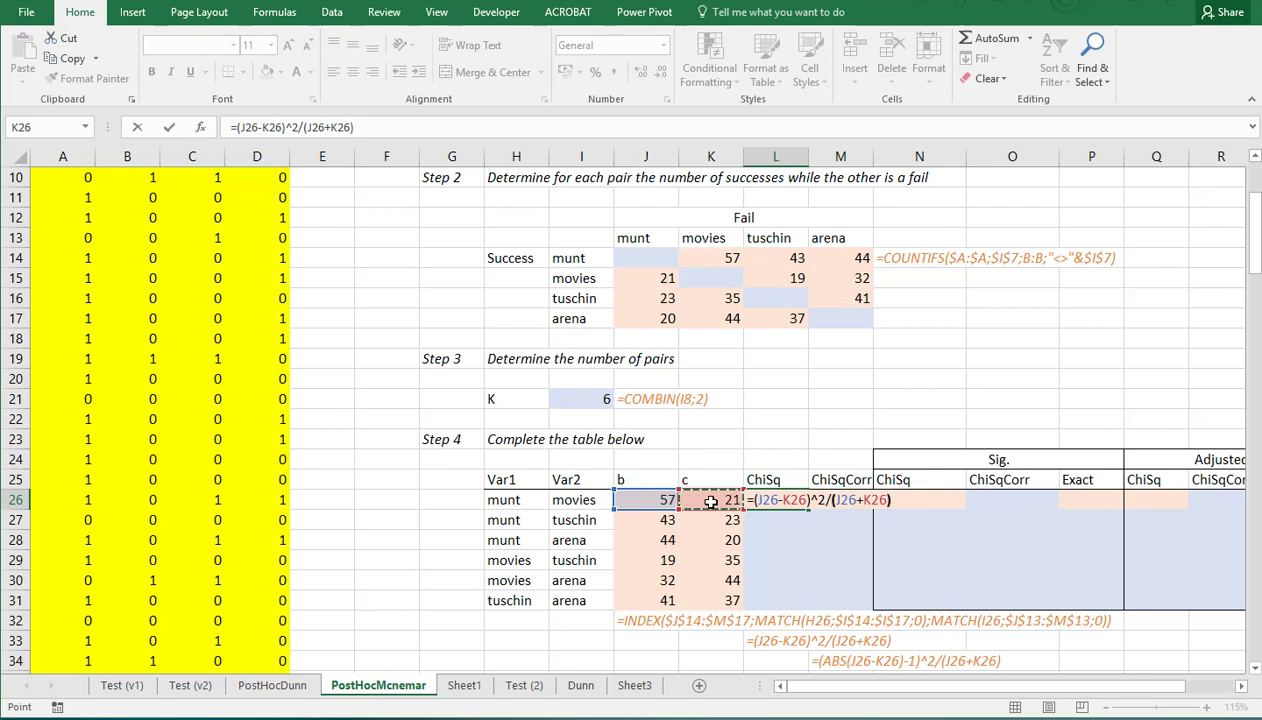
pyautogui.hotkey('ctrl', 'Return')
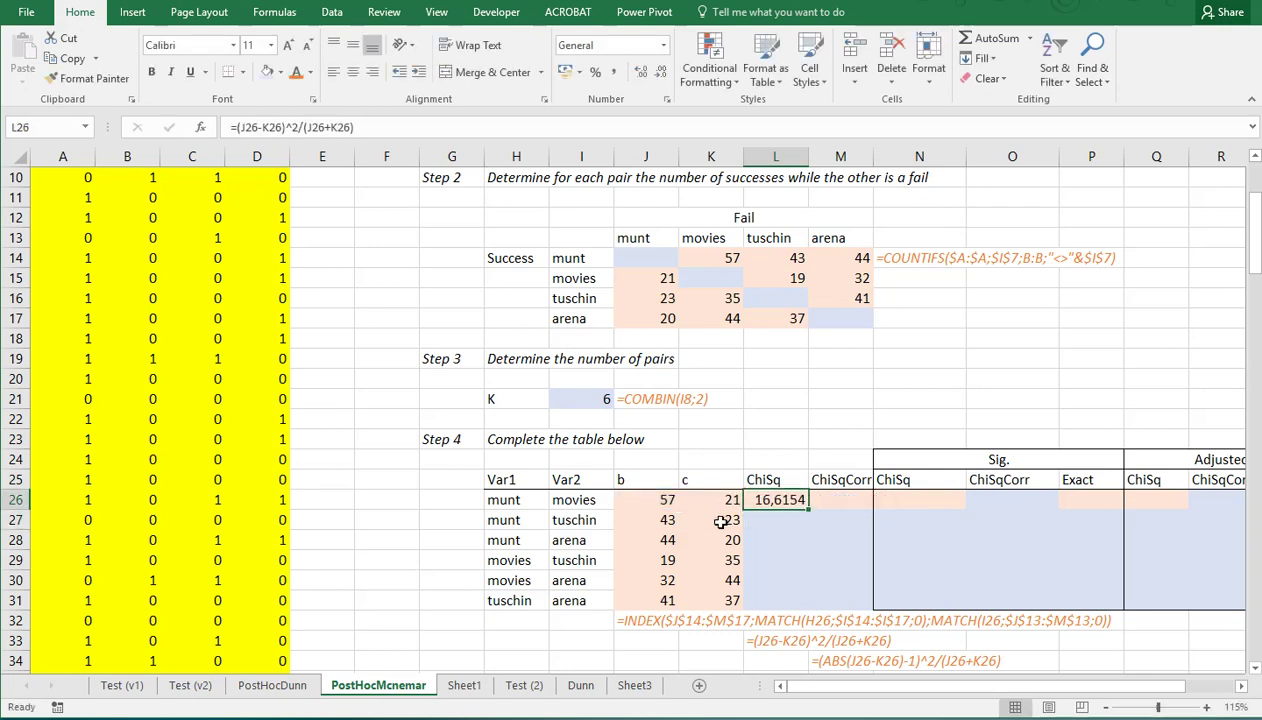
pyautogui.moveTo(810, 510); pyautogui.dragTo(812, 610)
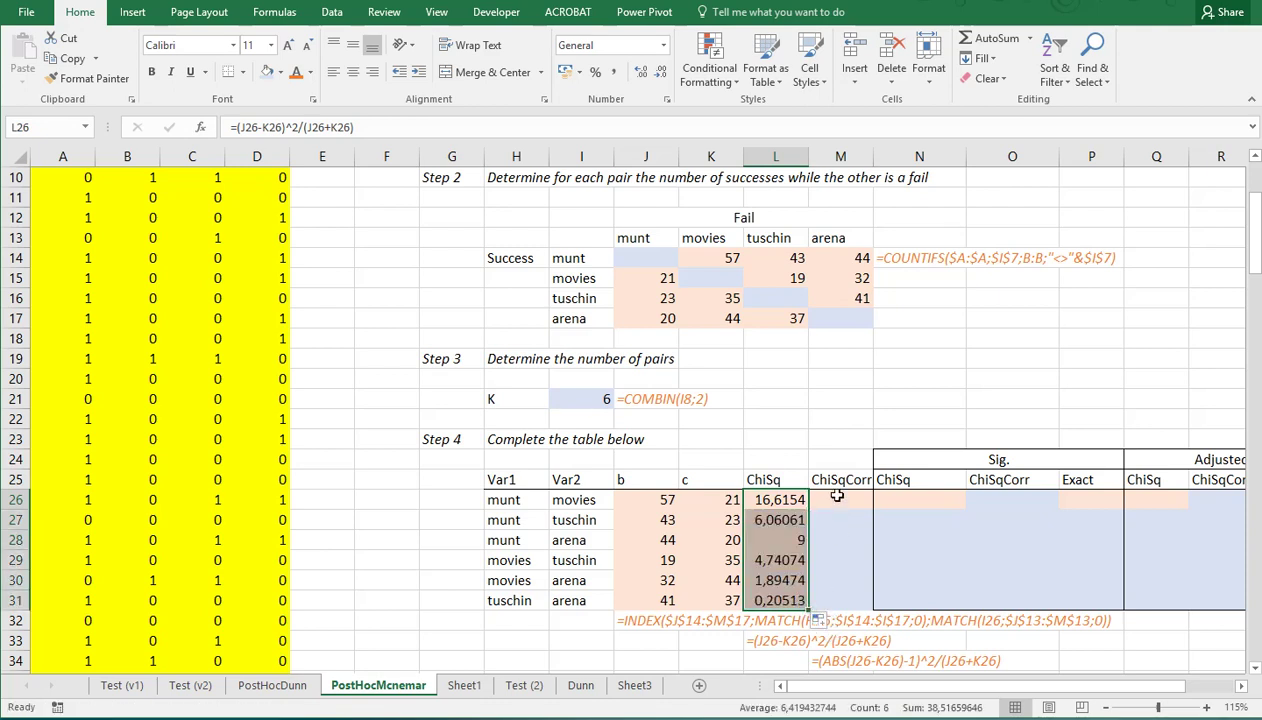
pyautogui.click(837, 496)
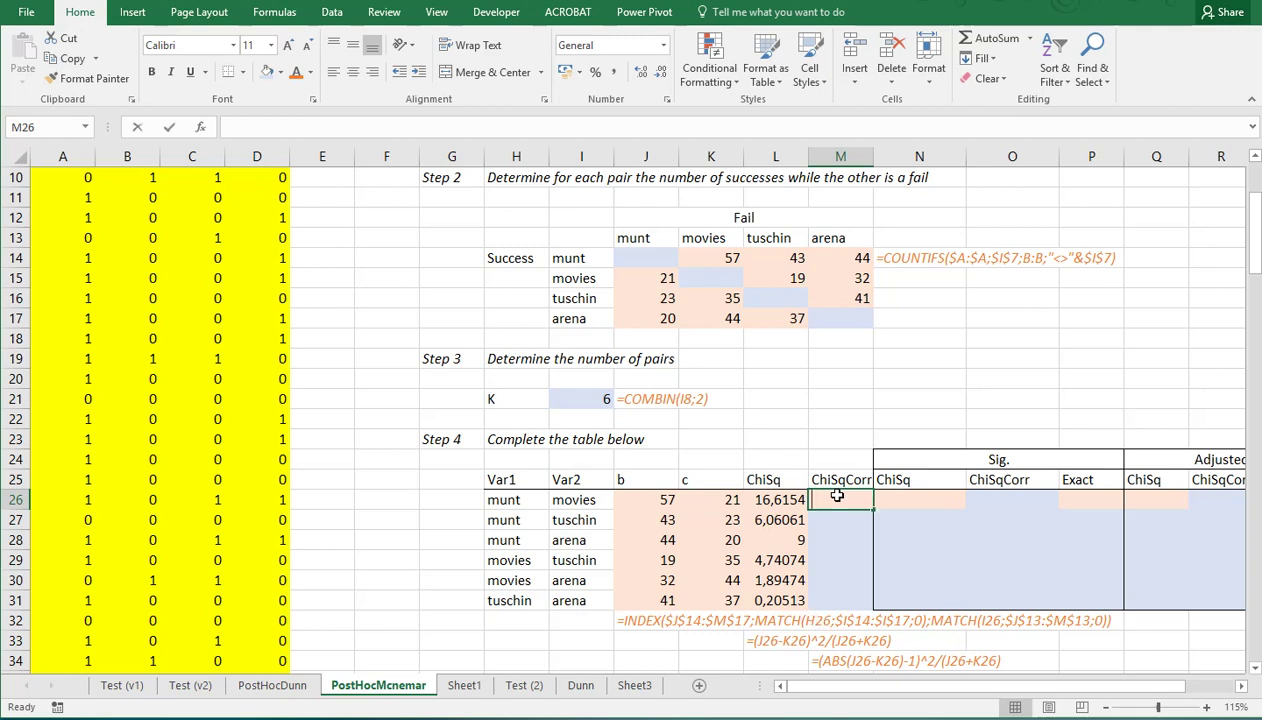
# Step: Enter =(ABS(J26-K26)-1)^2/(J26+K26) in M26 and fill it down to M31
pyautogui.write('=(a')
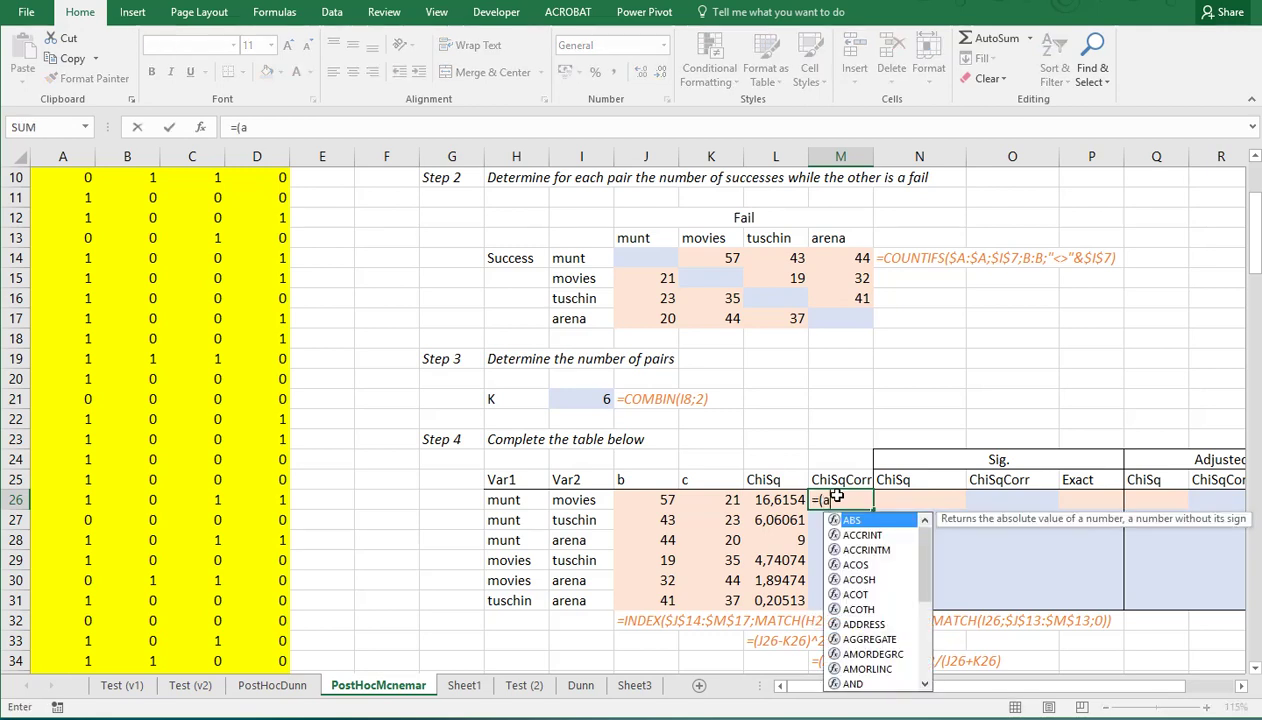
pyautogui.write('bs(')
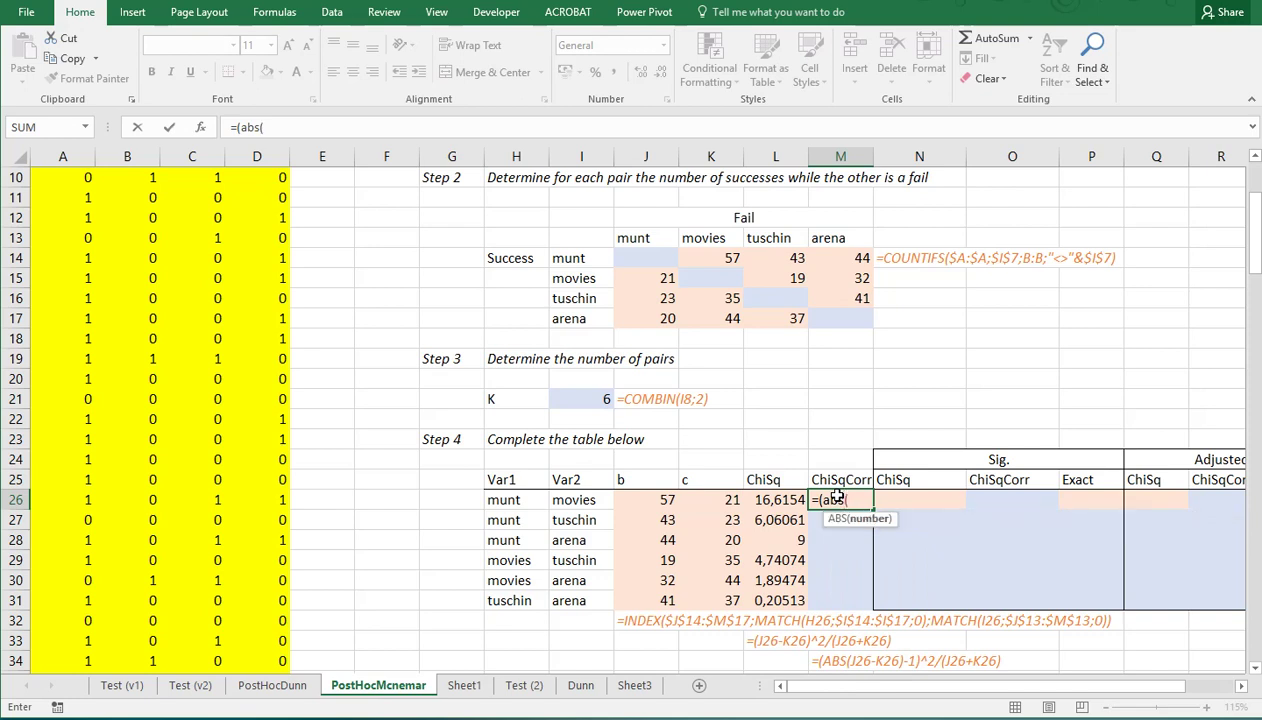
pyautogui.press('Left')
pyautogui.press('Left')
pyautogui.press('Left')
pyautogui.press('Left')
pyautogui.press('Right')
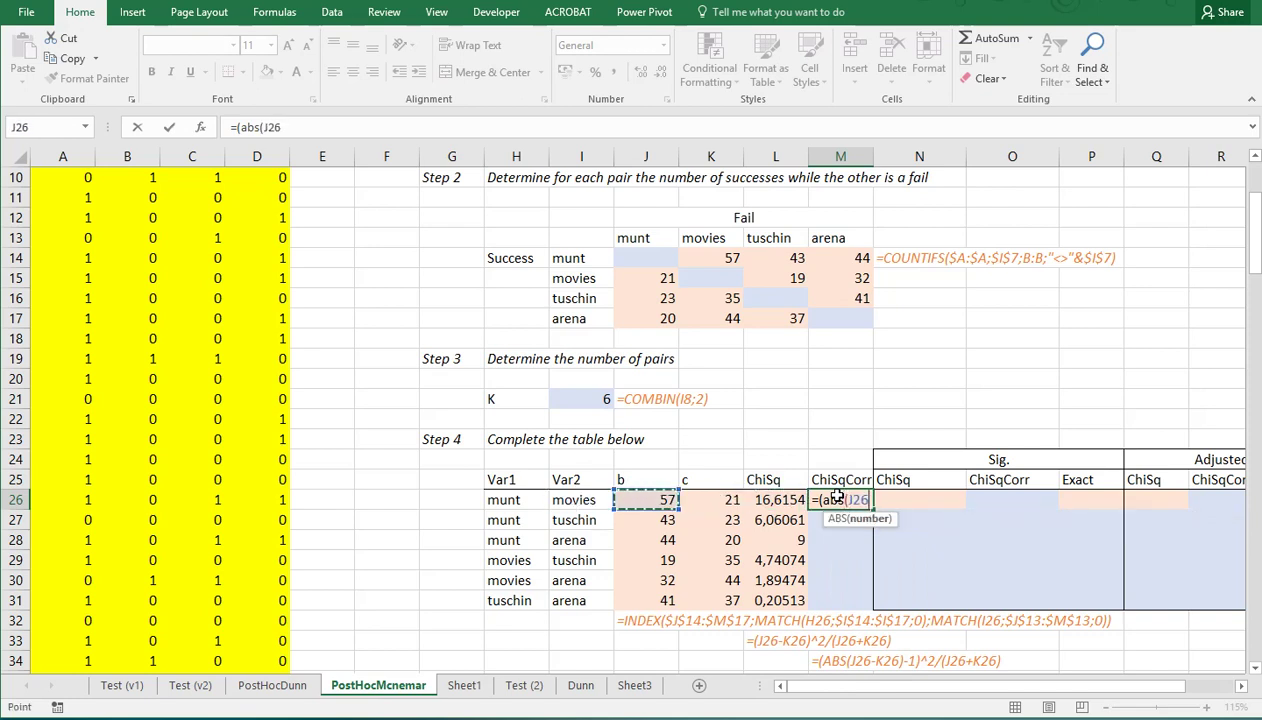
pyautogui.write('-')
pyautogui.press('Right')
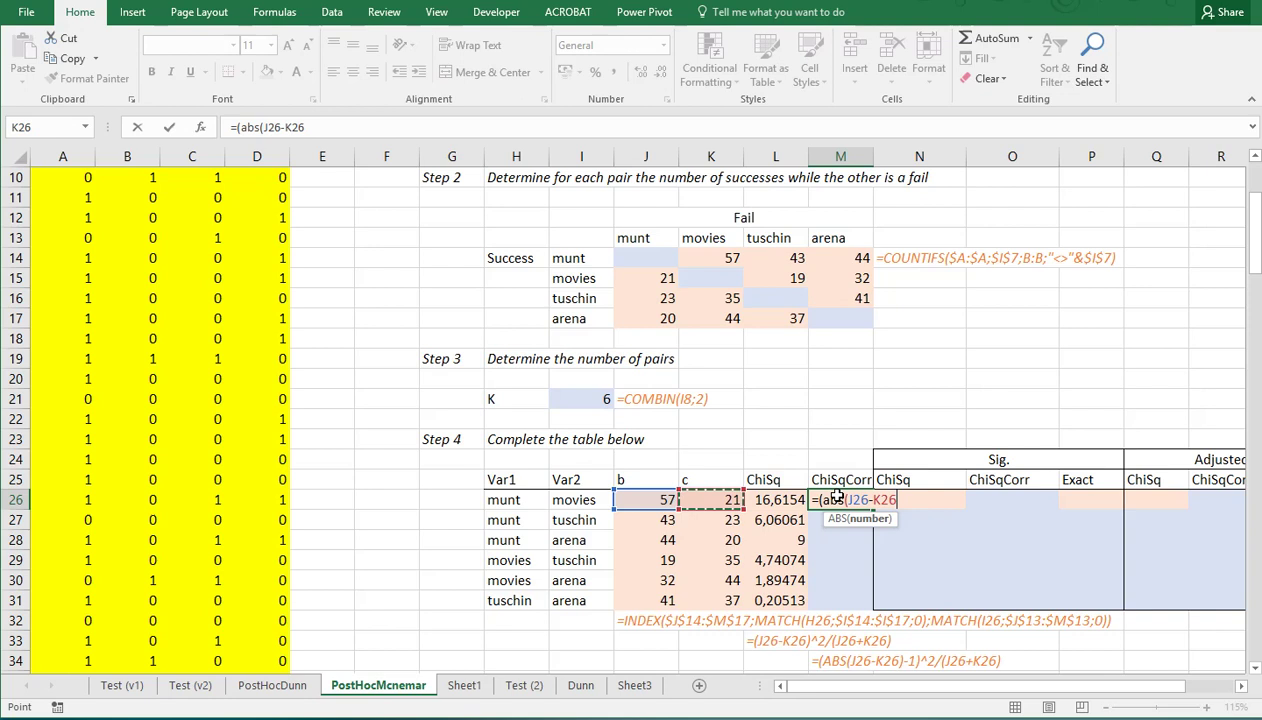
pyautogui.write(')-')
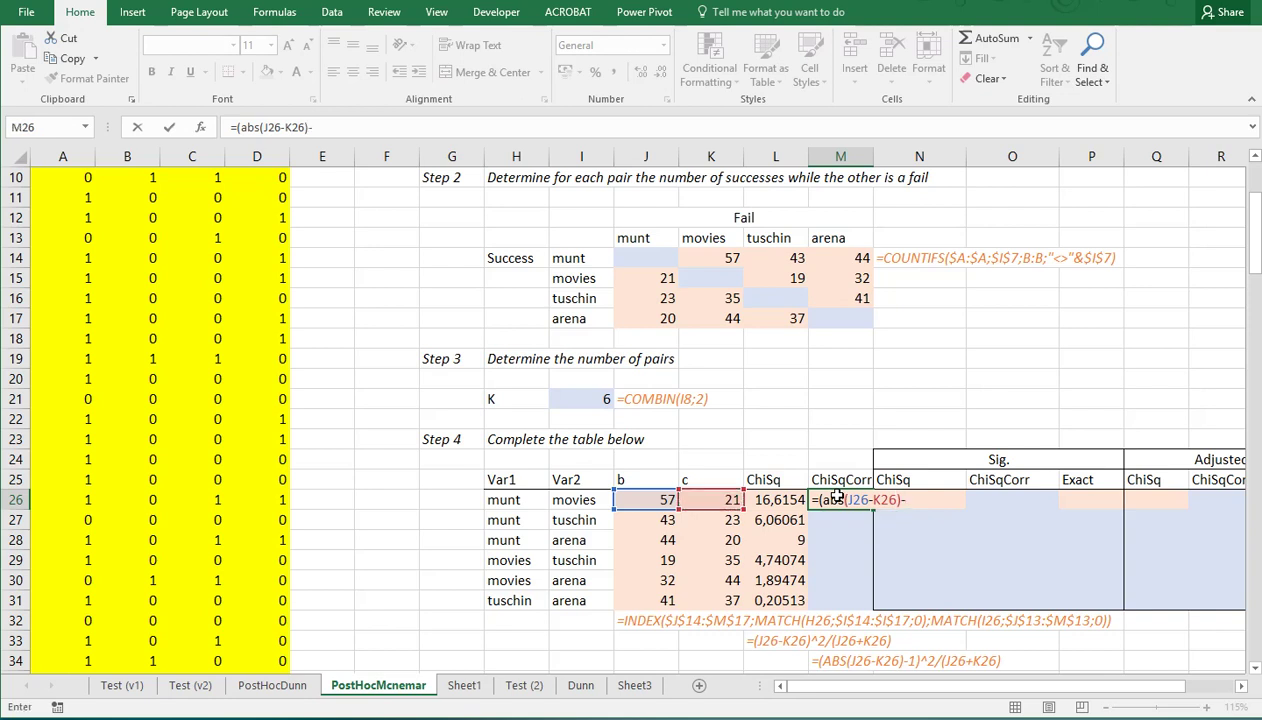
pyautogui.write('1)^2/(J26+')
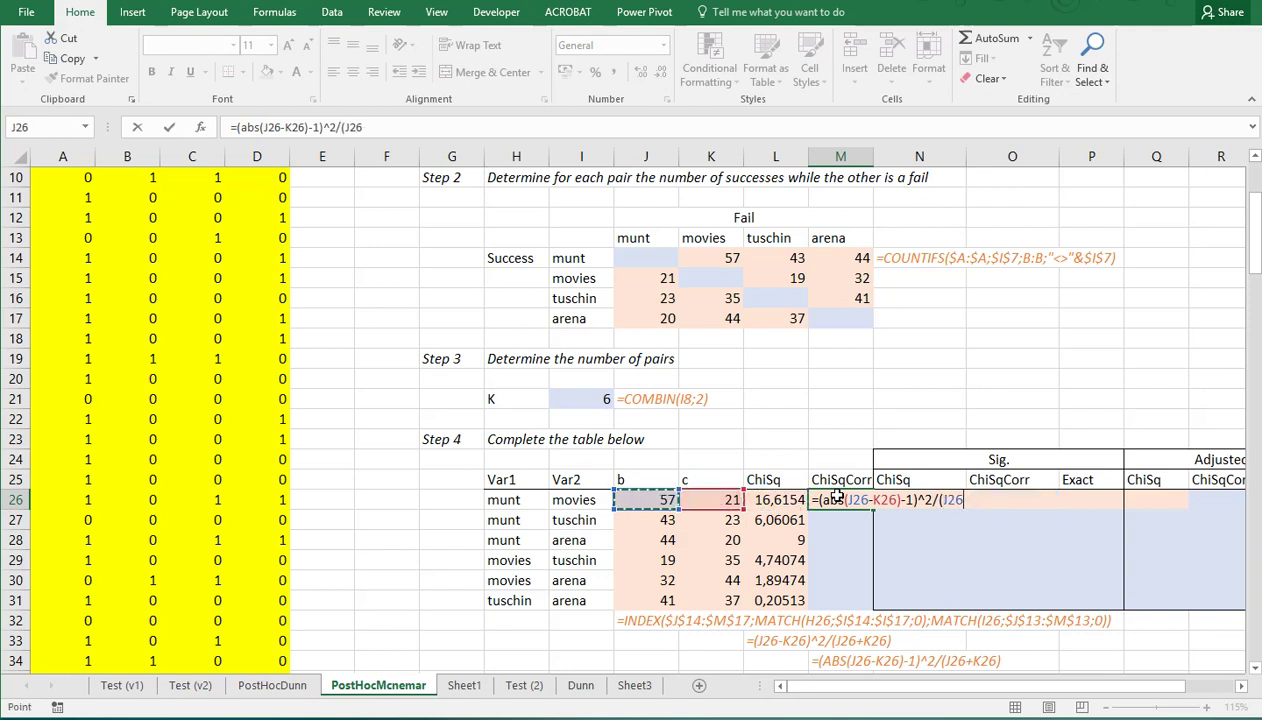
pyautogui.press('Left')
pyautogui.press('Left')
pyautogui.write(')')
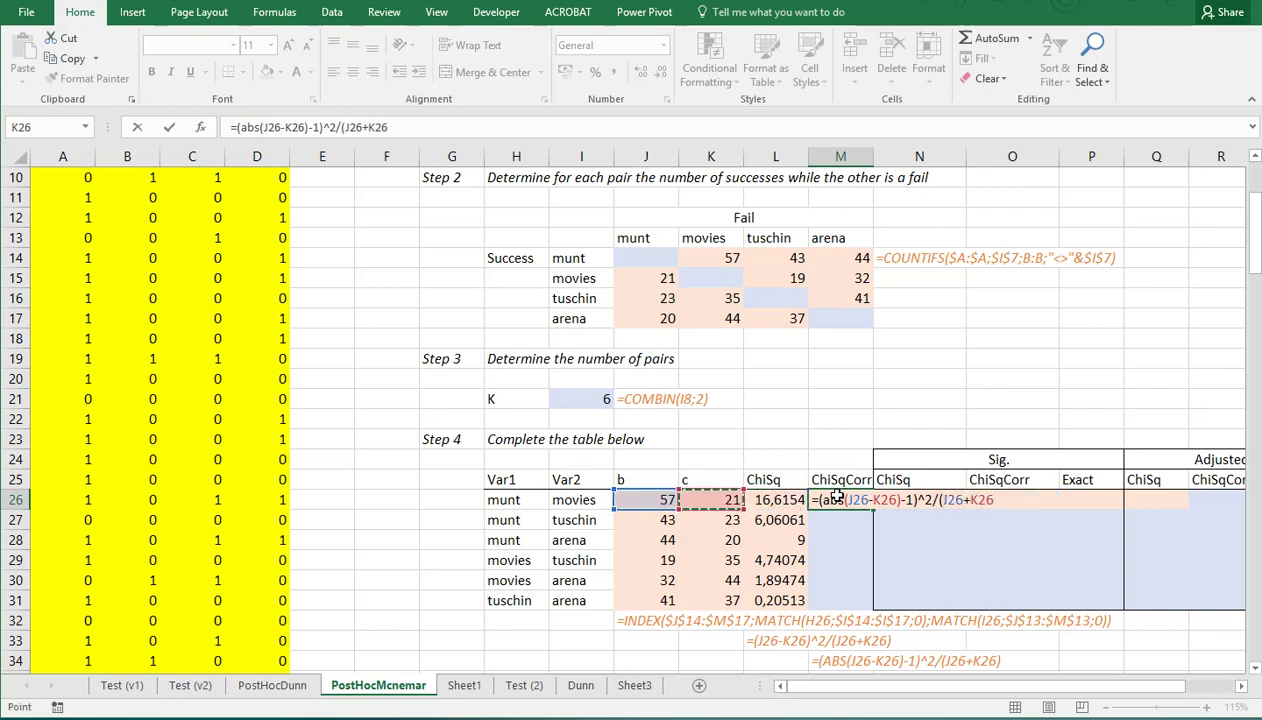
pyautogui.hotkey('ctrl', 'Return')
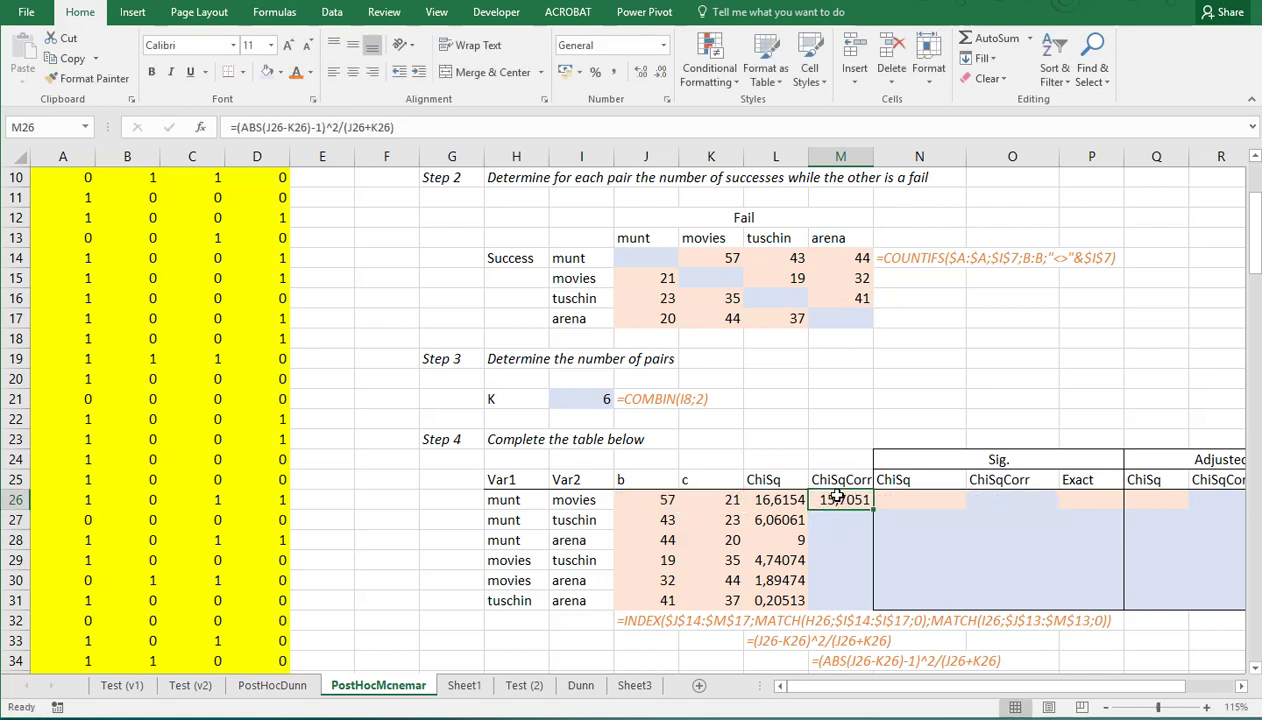
pyautogui.moveTo(873, 509); pyautogui.dragTo(878, 607)
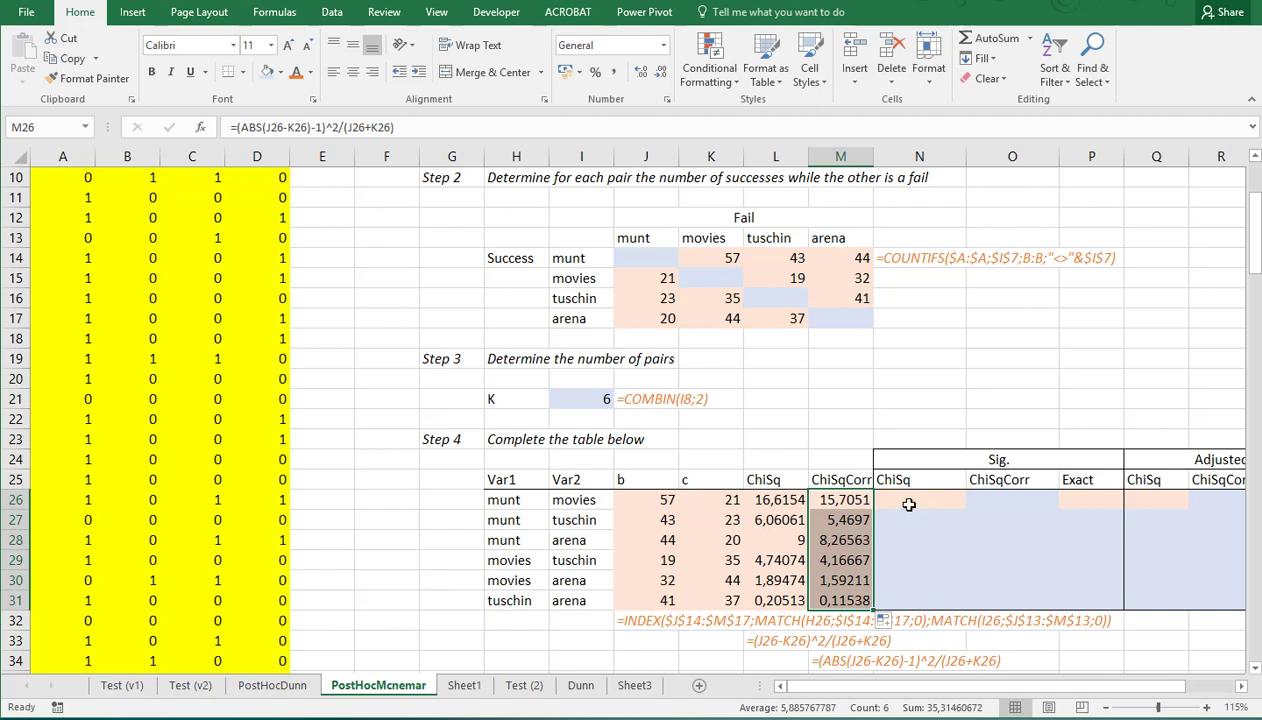
# Step: Enter =CHISQ.DIST.RT(L26;1) in N26 for the first pair's chi-square p-value
pyautogui.click(903, 500)
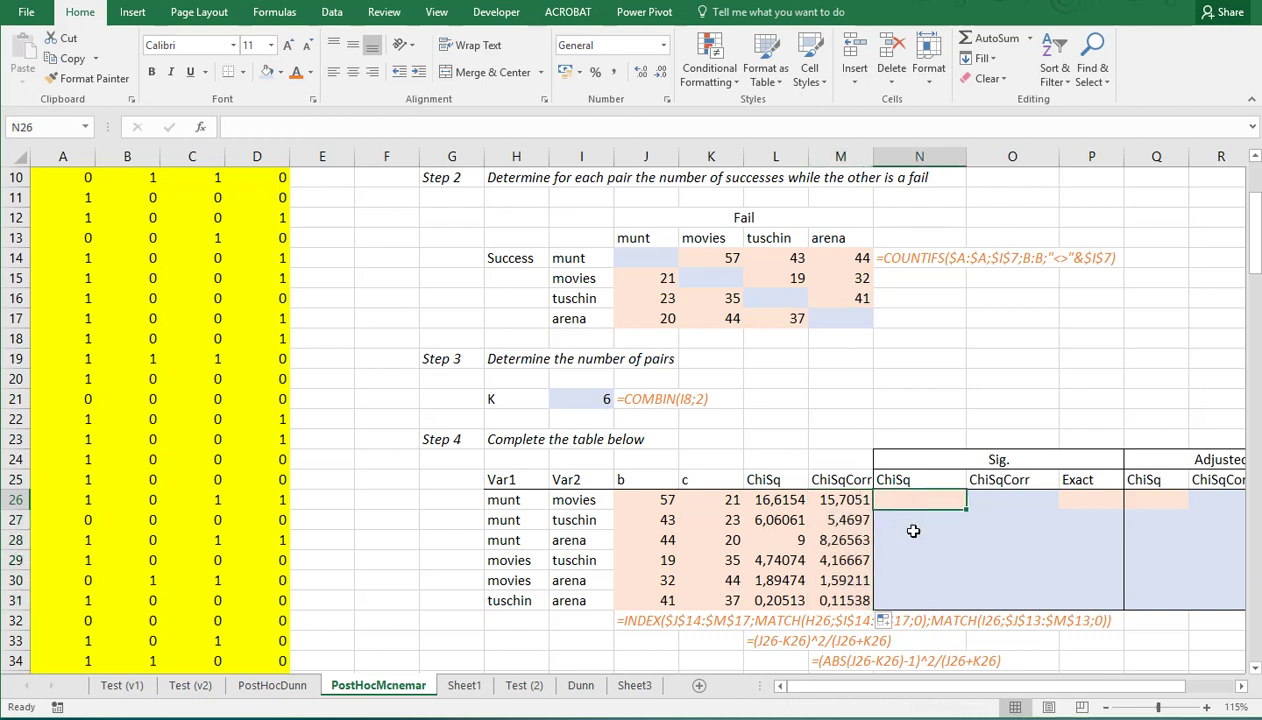
pyautogui.write('=')
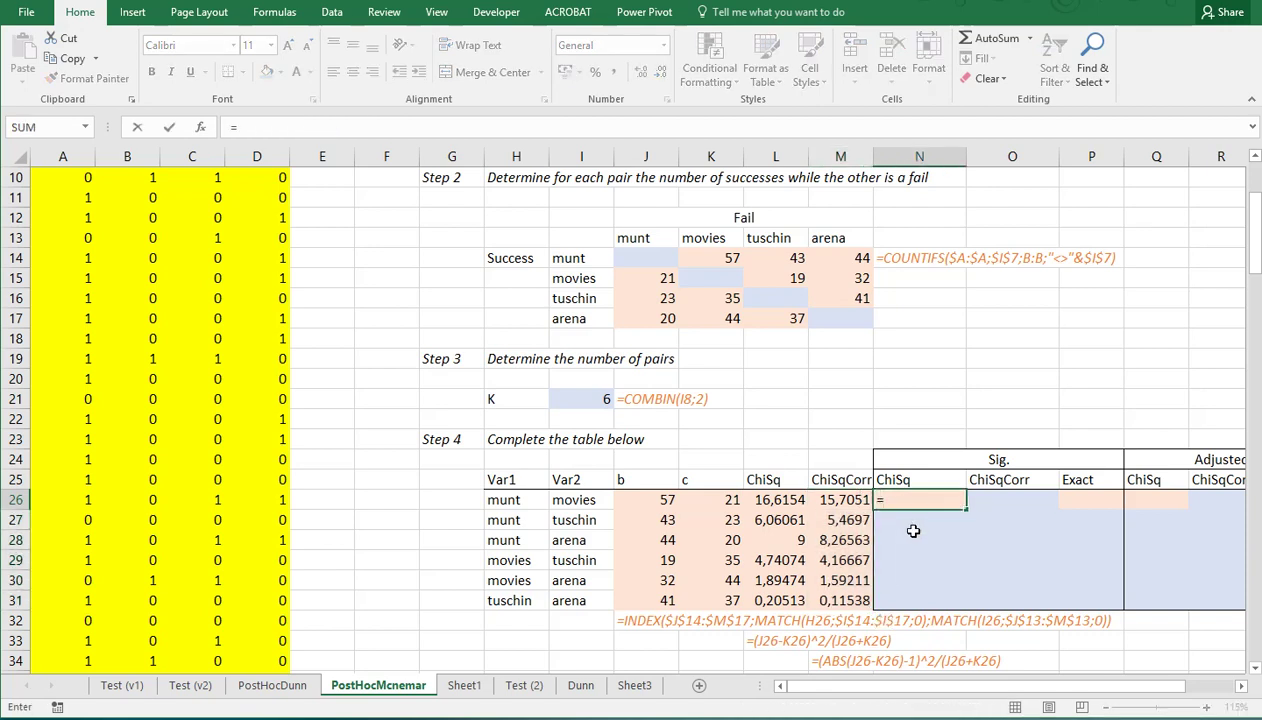
pyautogui.write('chisq')
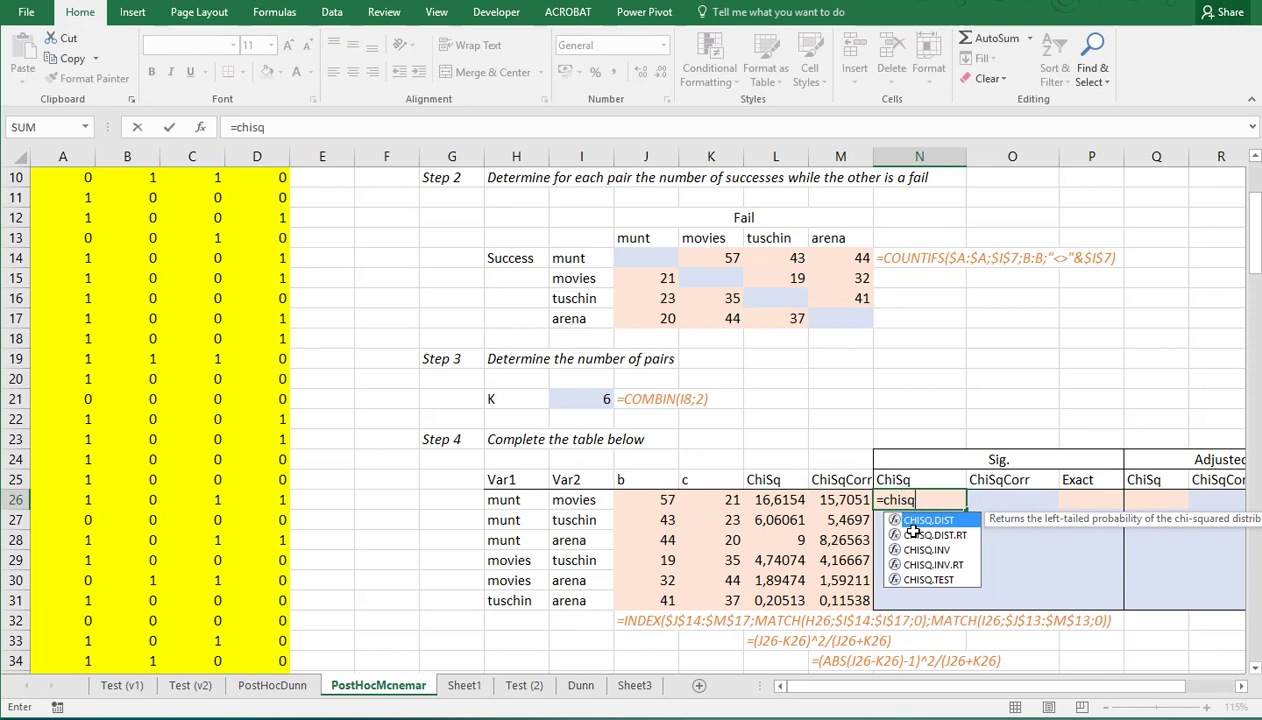
pyautogui.click(913, 532)
pyautogui.doubleClick(913, 532)
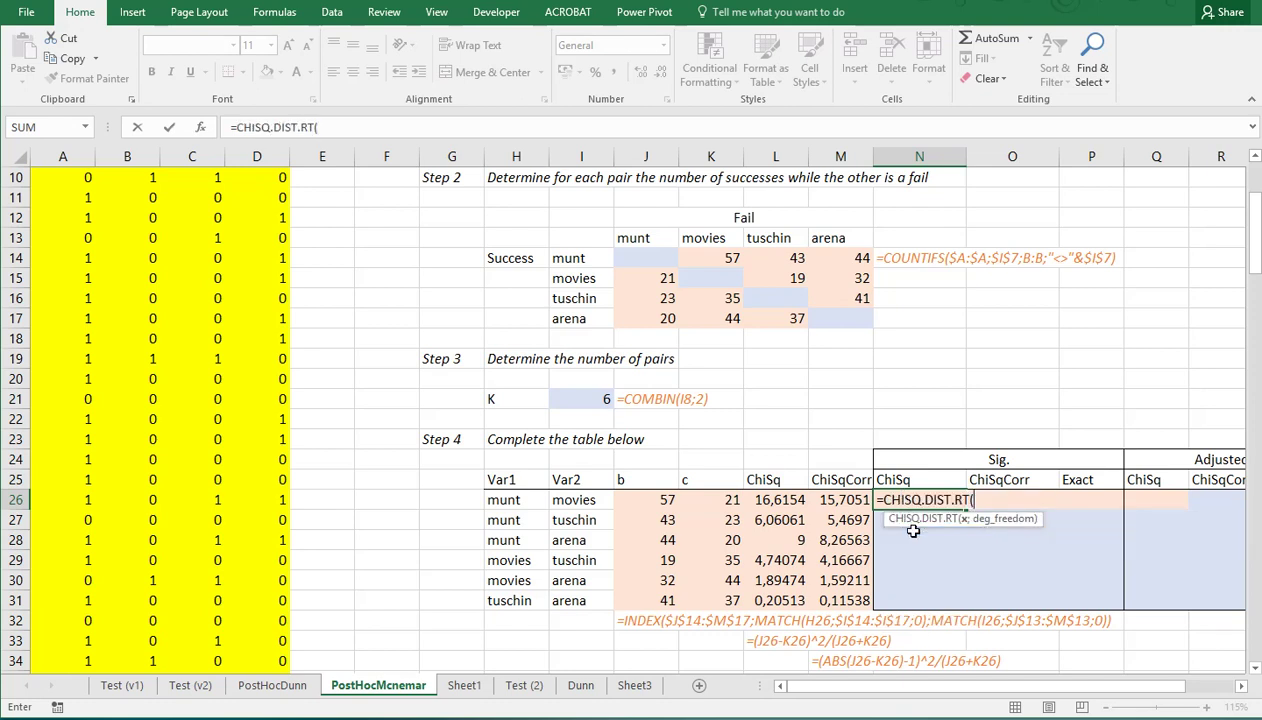
pyautogui.click(785, 500)
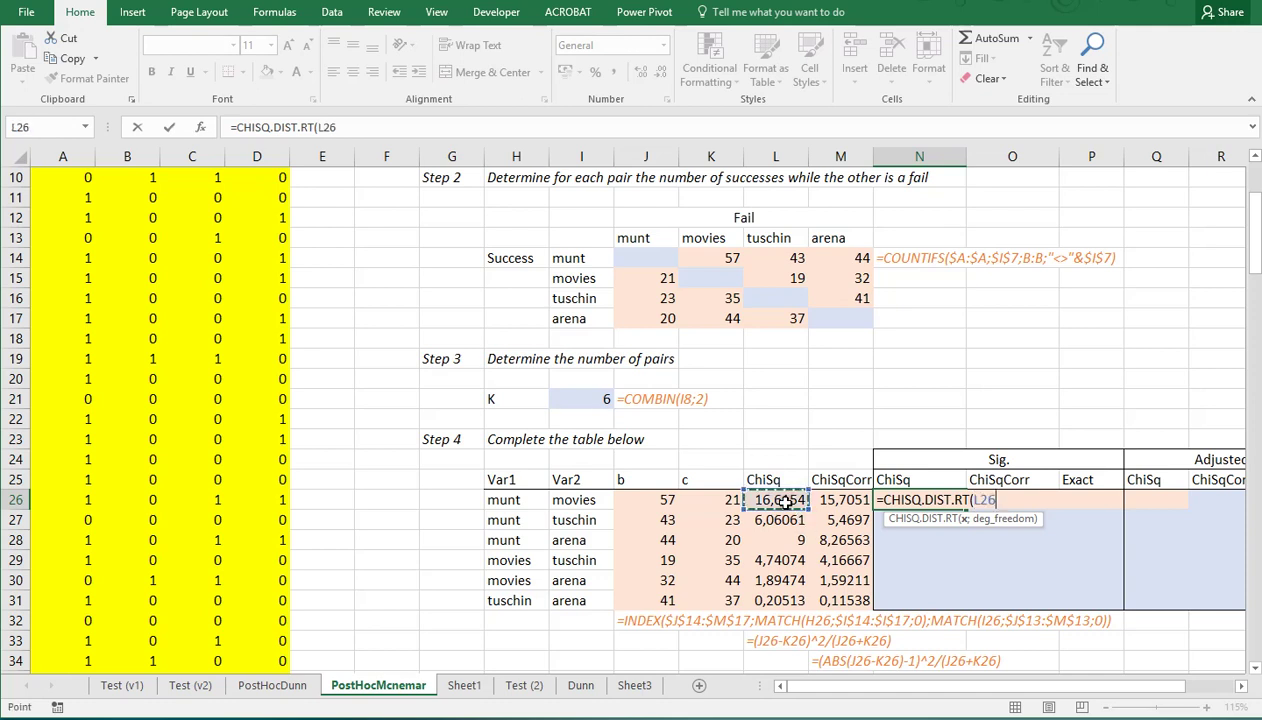
pyautogui.write(';')
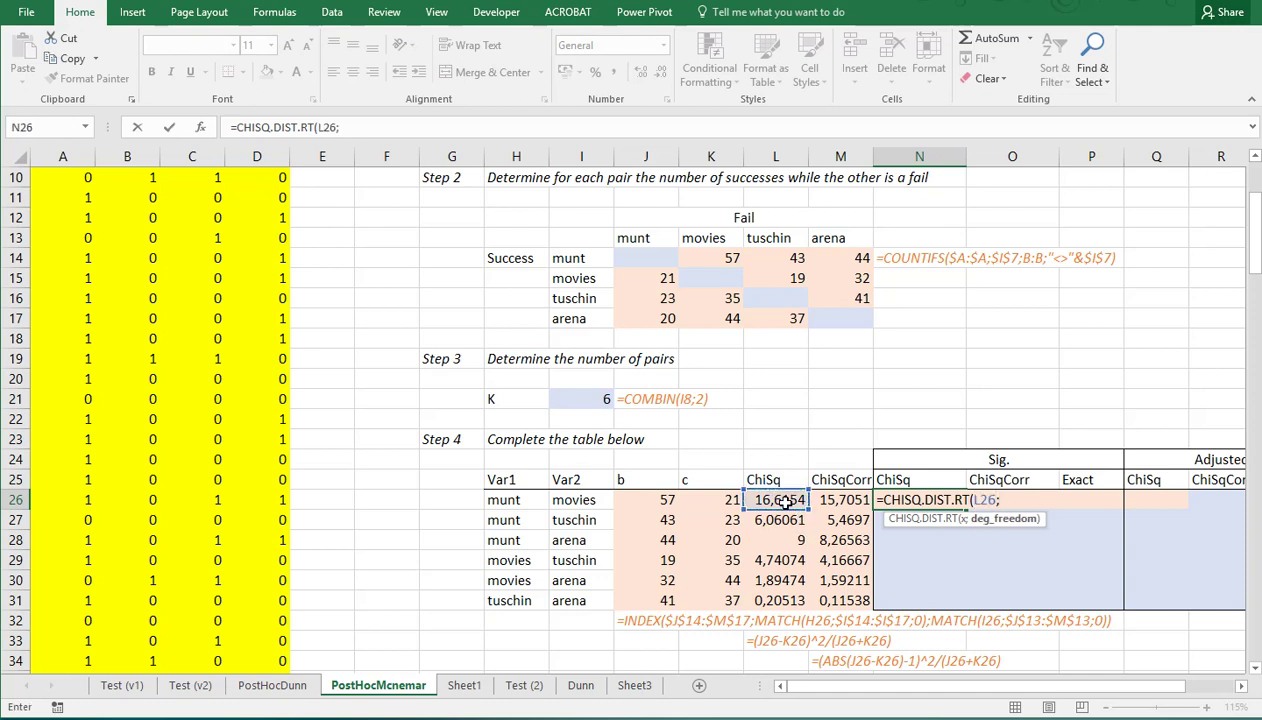
pyautogui.write('1')
pyautogui.press('Return')
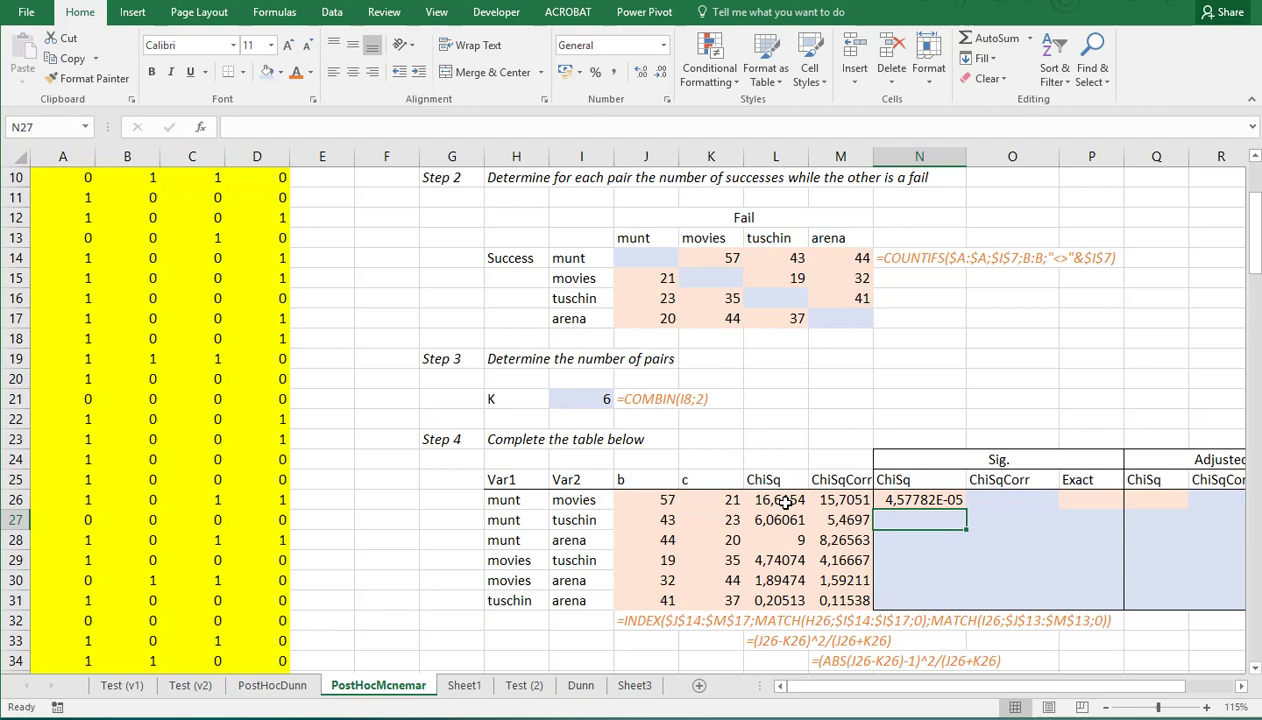
# Step: Fill the p-value formula down to row 31 across both Sig. ChiSq and ChiSqCorr columns
pyautogui.scroll(-2, 853, 496)
pyautogui.scroll(1, 853, 496)
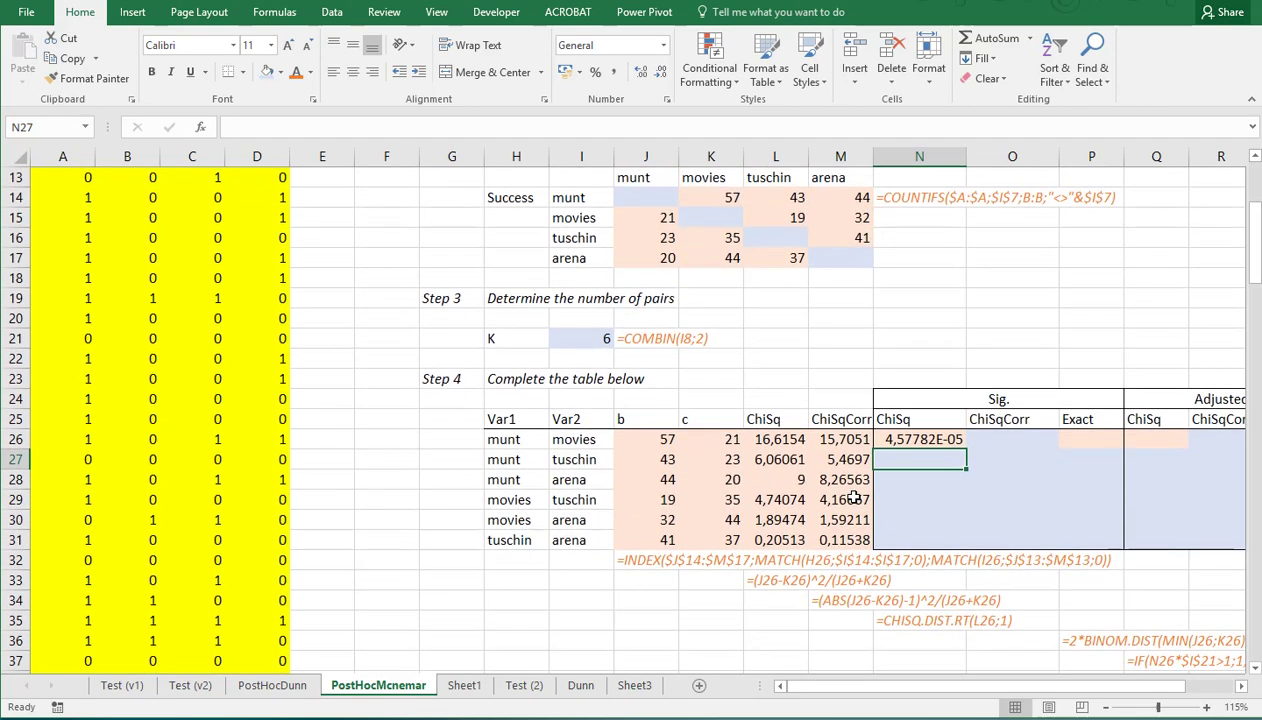
pyautogui.click(943, 436)
pyautogui.moveTo(966, 449); pyautogui.dragTo(1040, 552)
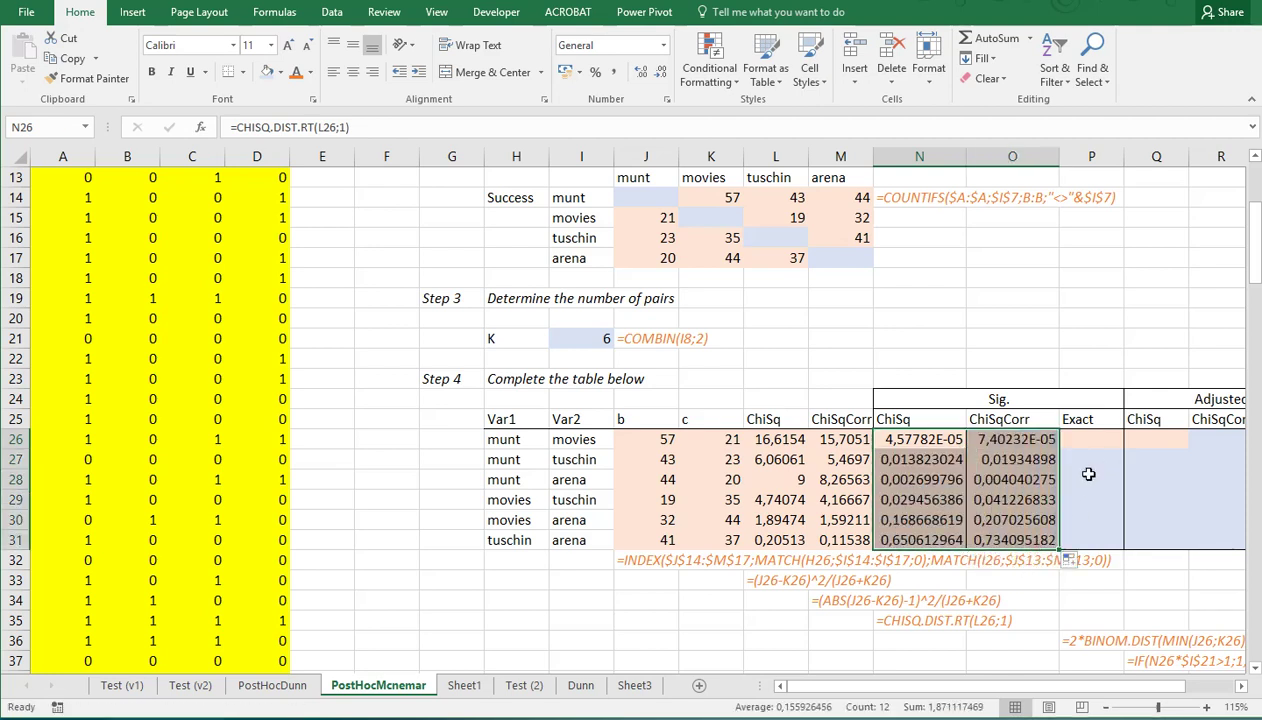
pyautogui.click(1076, 438)
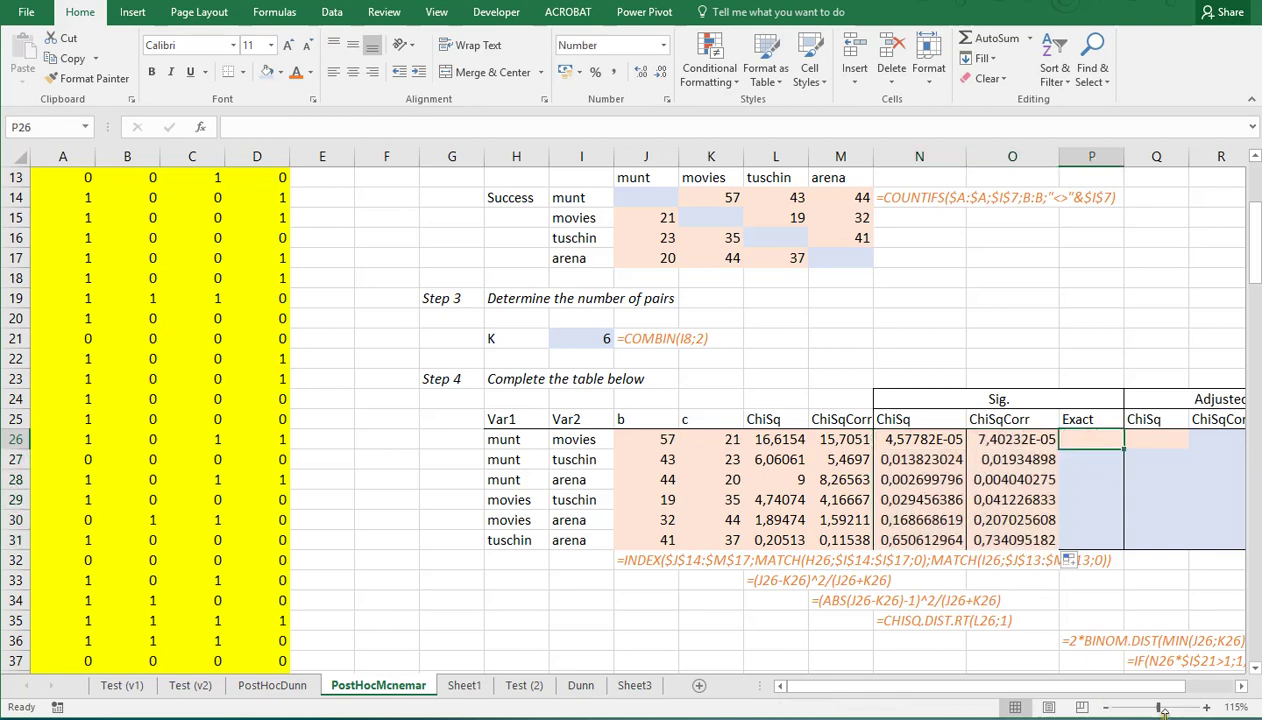
pyautogui.moveTo(1085, 688); pyautogui.dragTo(1130, 690)
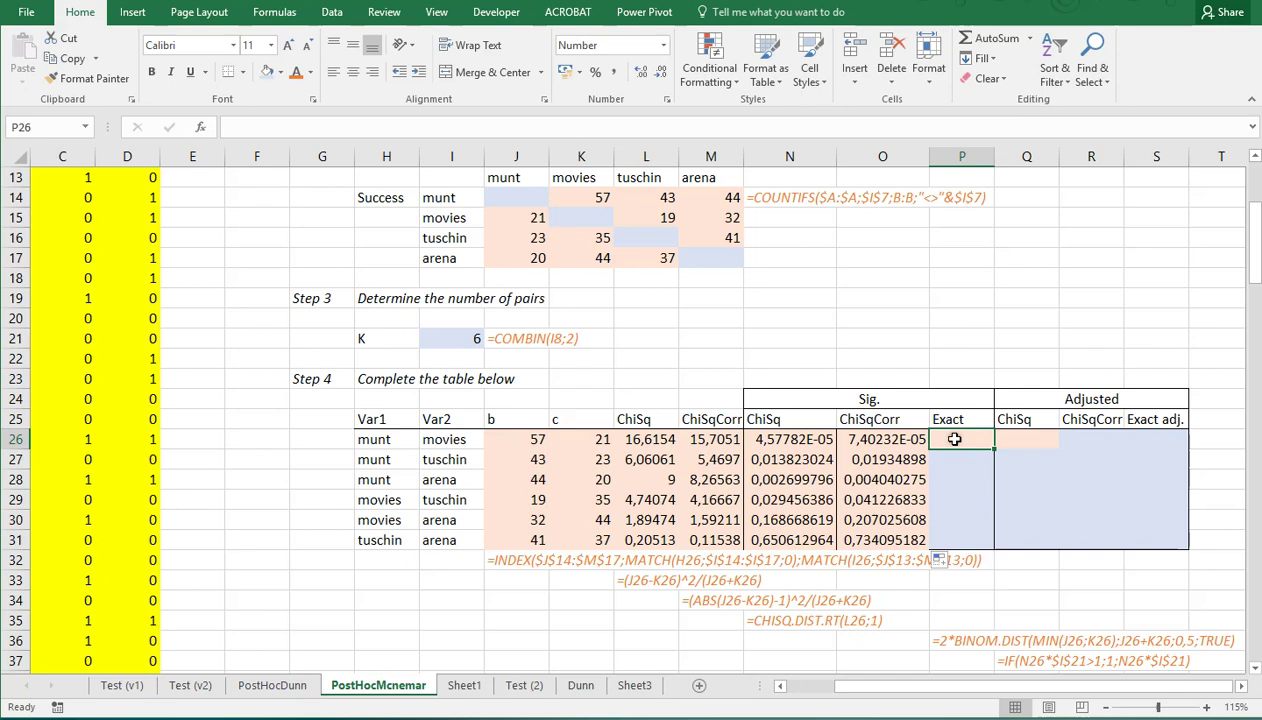
# Step: Enter the two-sided exact formula =2*BINOM.DIST(MIN(J26;K26);J26+K26;0,5;TRUE) in P26
pyautogui.write('=')
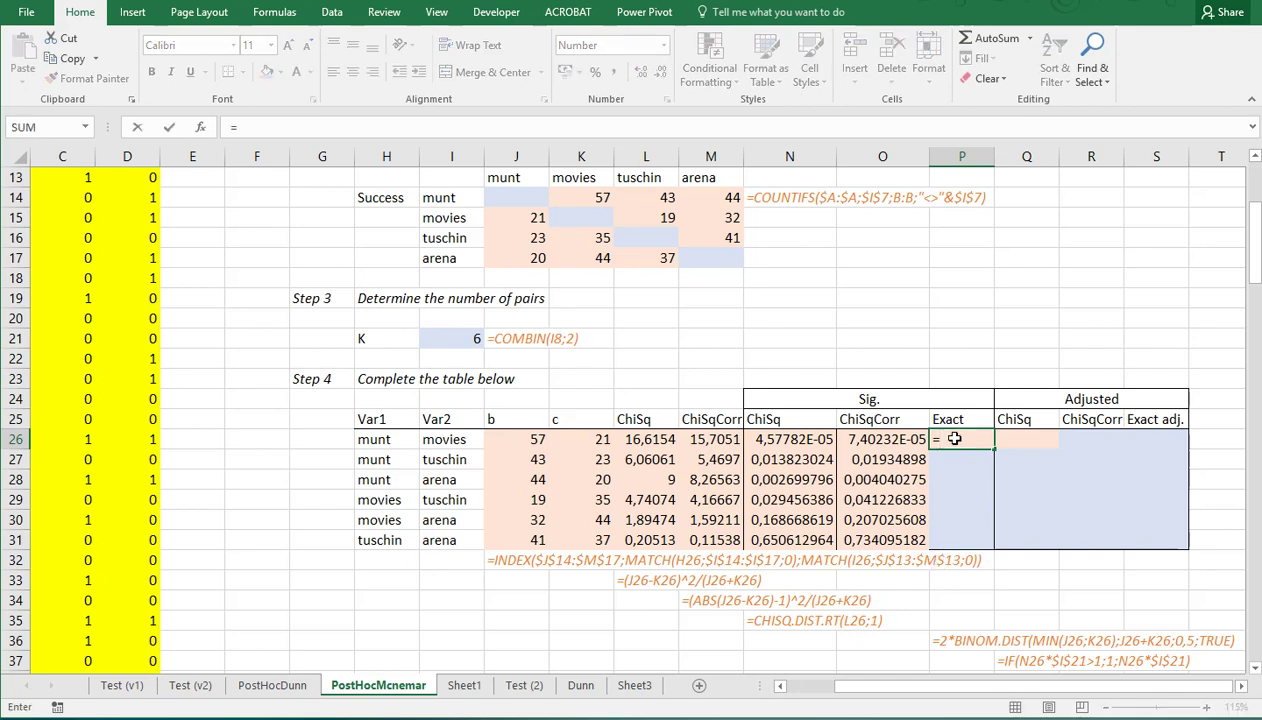
pyautogui.write('2*binom.')
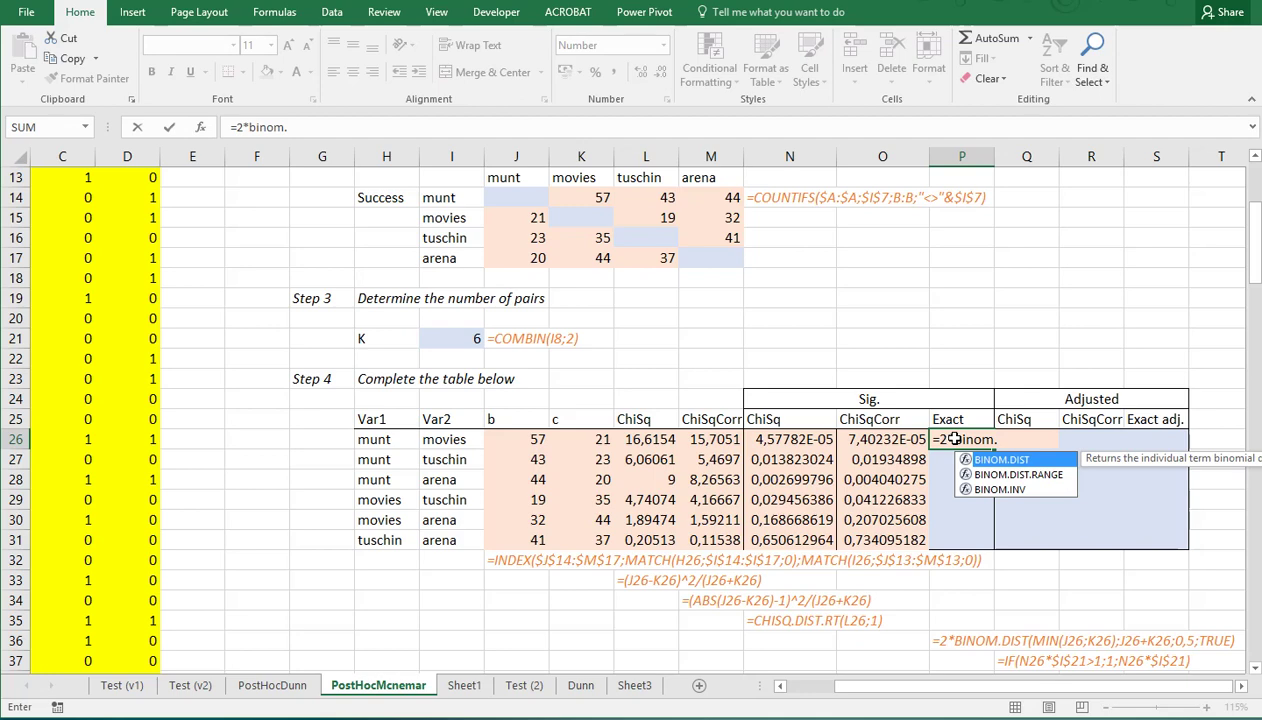
pyautogui.press('Tab')
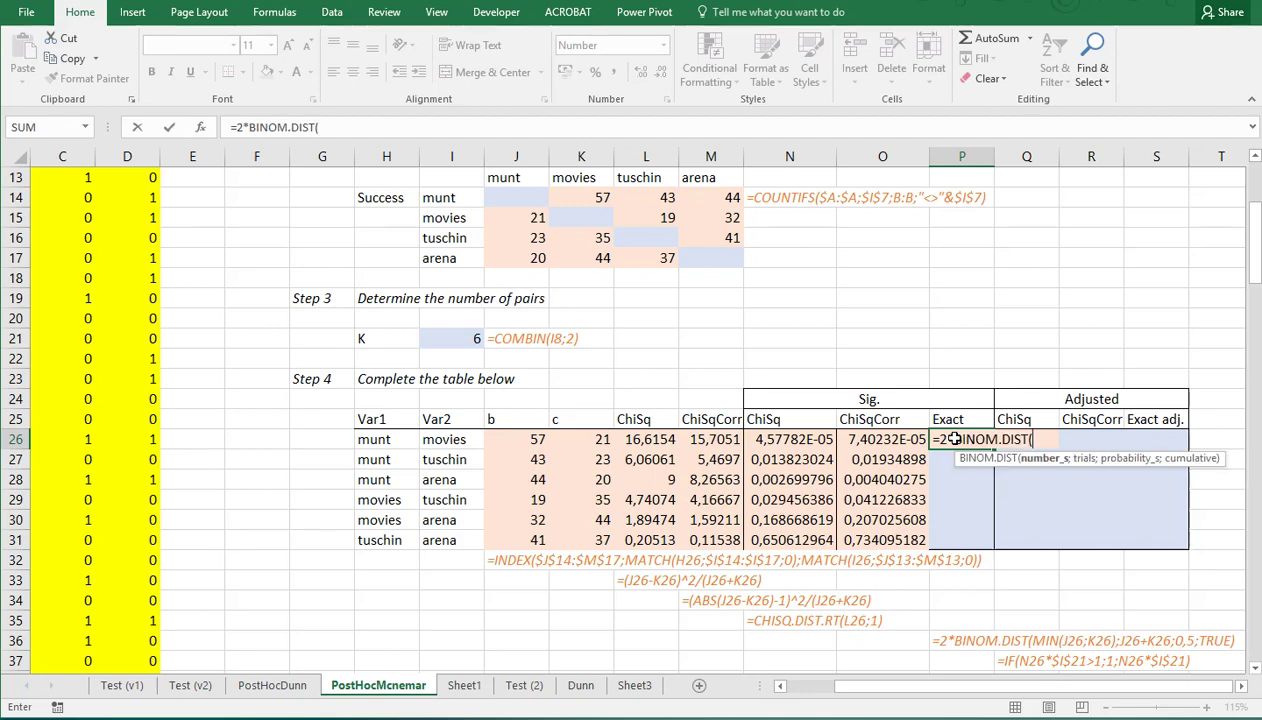
pyautogui.write('(min(')
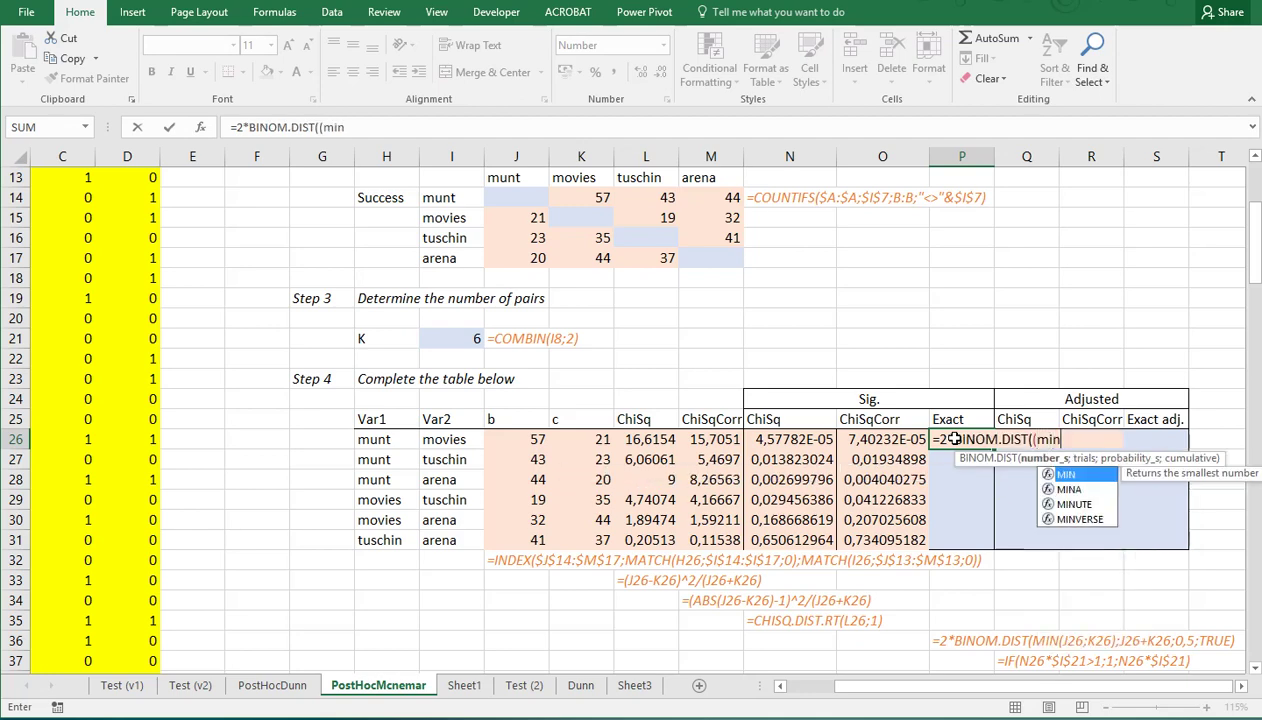
pyautogui.click(536, 441)
pyautogui.write(';')
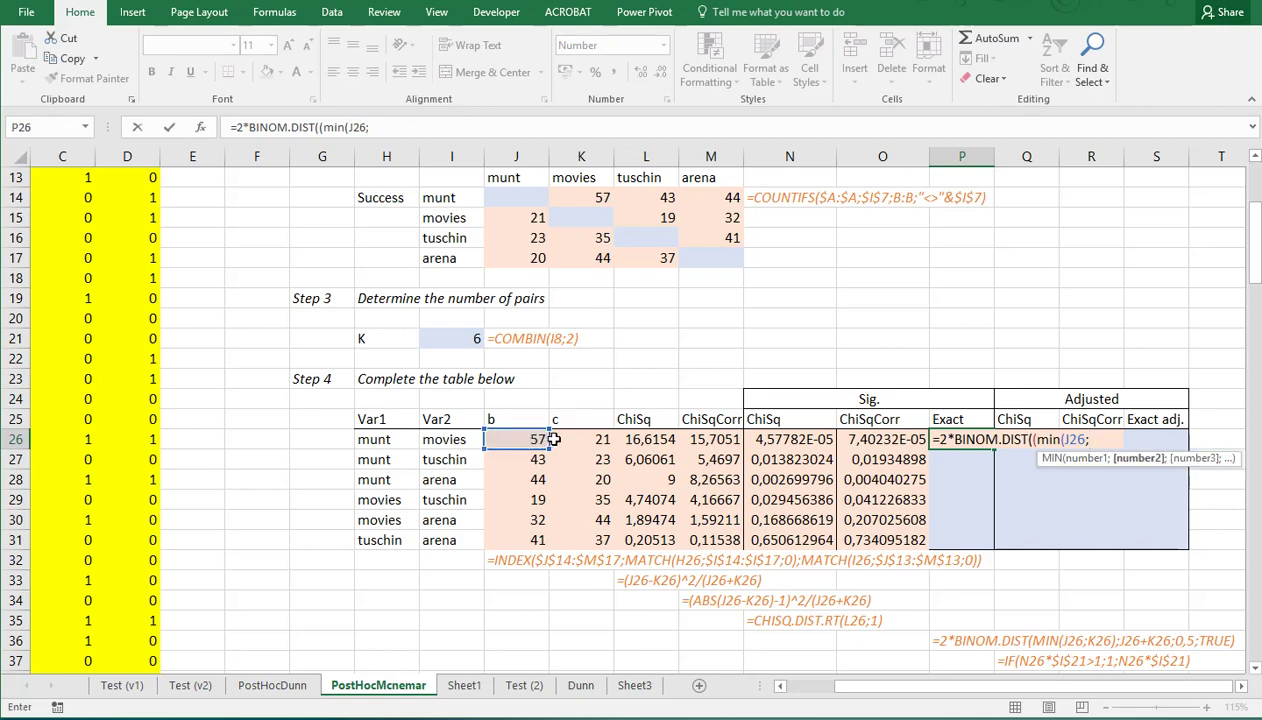
pyautogui.click(581, 437)
pyautogui.write(')')
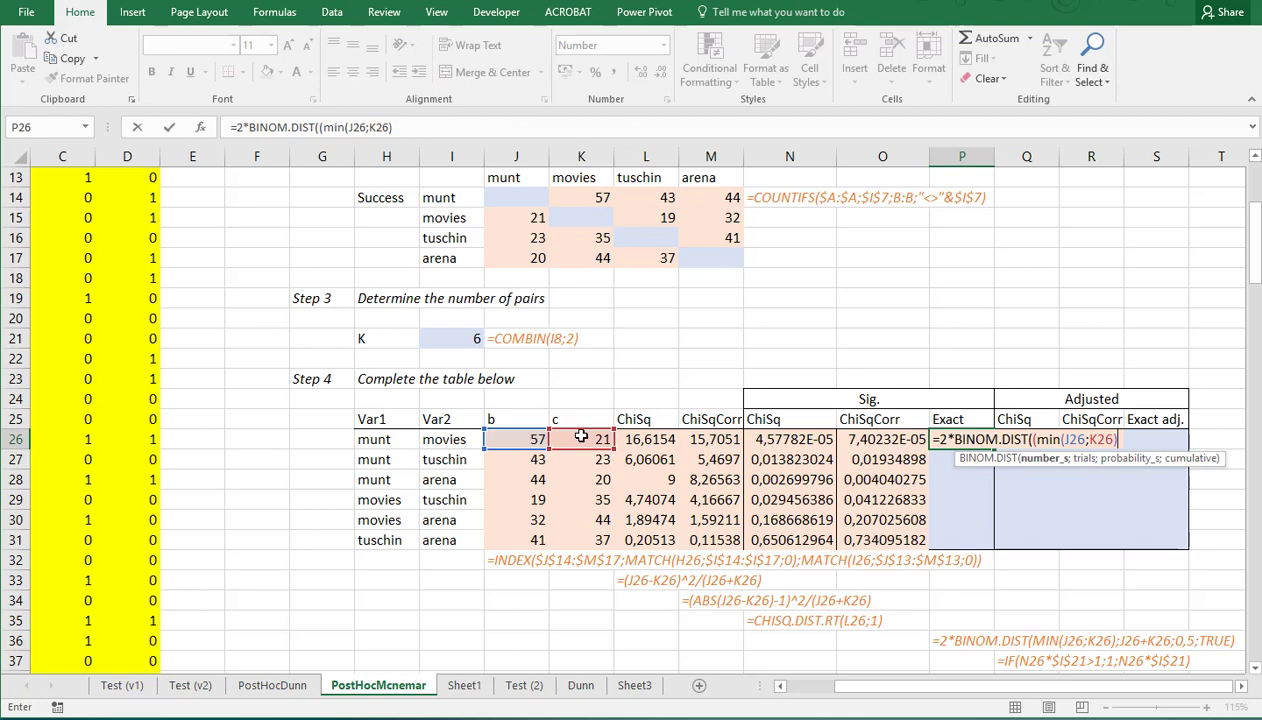
pyautogui.write(';')
pyautogui.click(527, 441)
pyautogui.write('+')
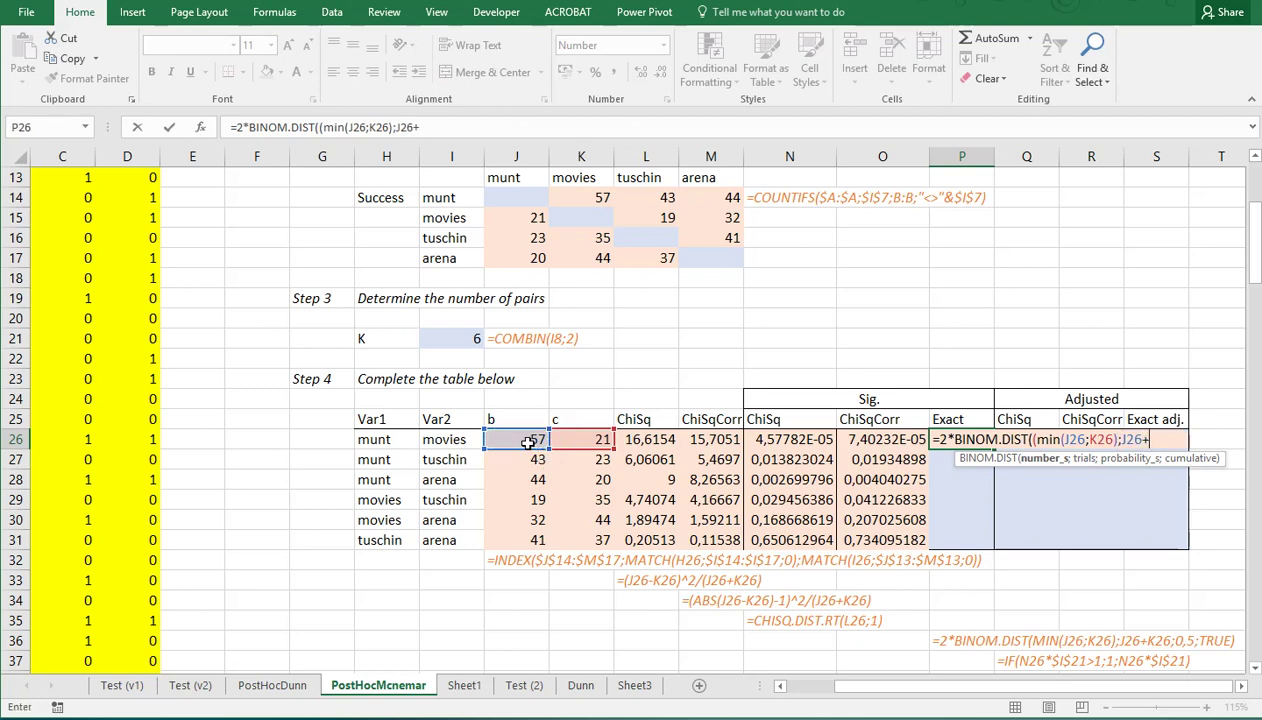
pyautogui.click(577, 440)
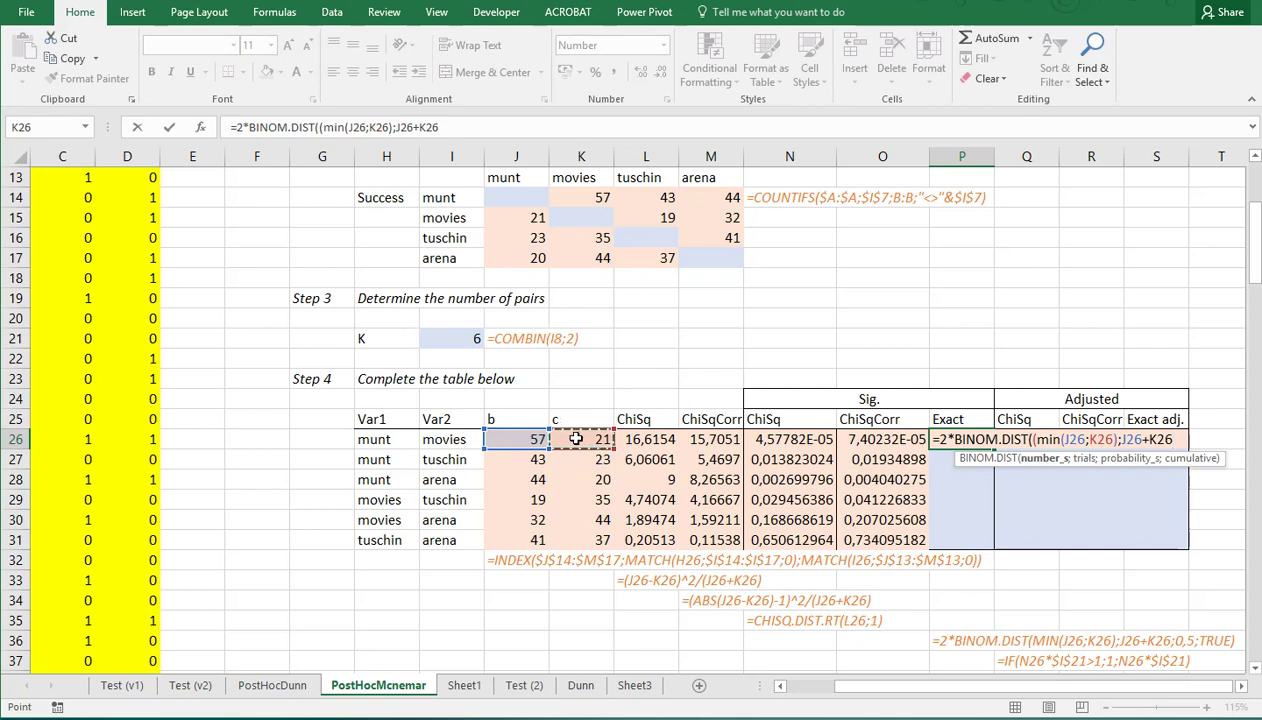
pyautogui.write(';,5')
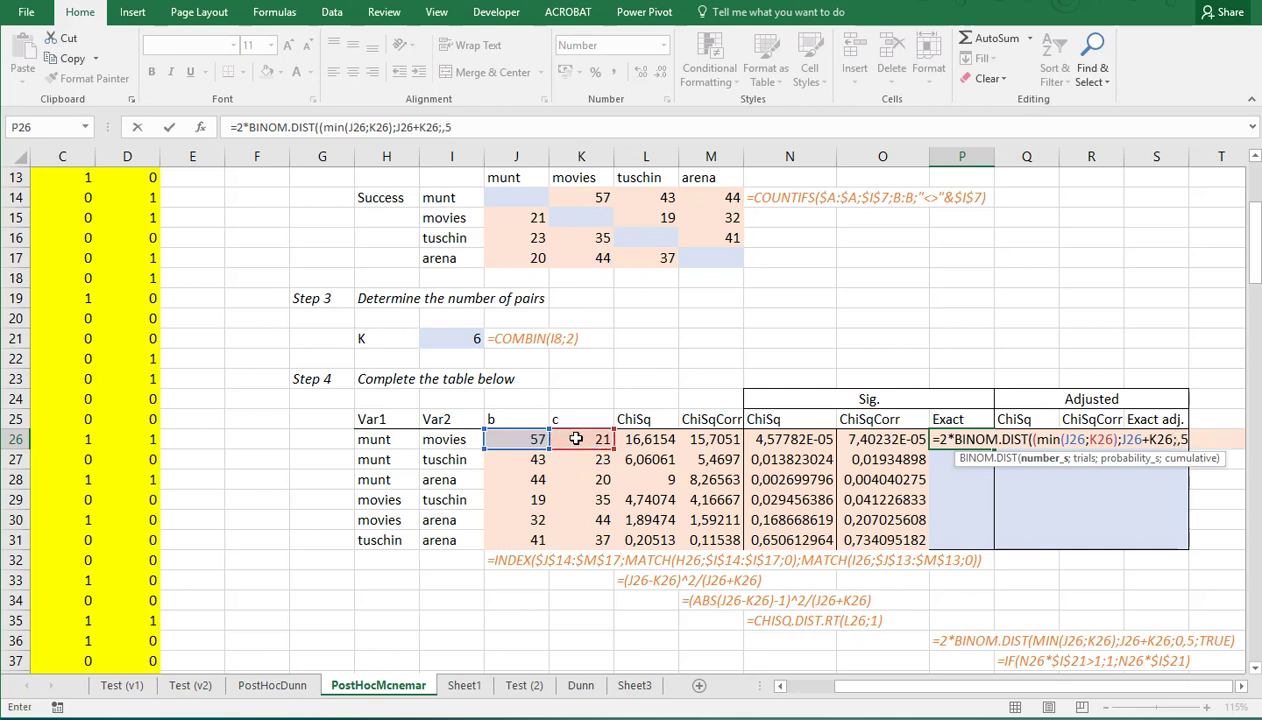
pyautogui.write(';TRUE)')
pyautogui.press('Return')
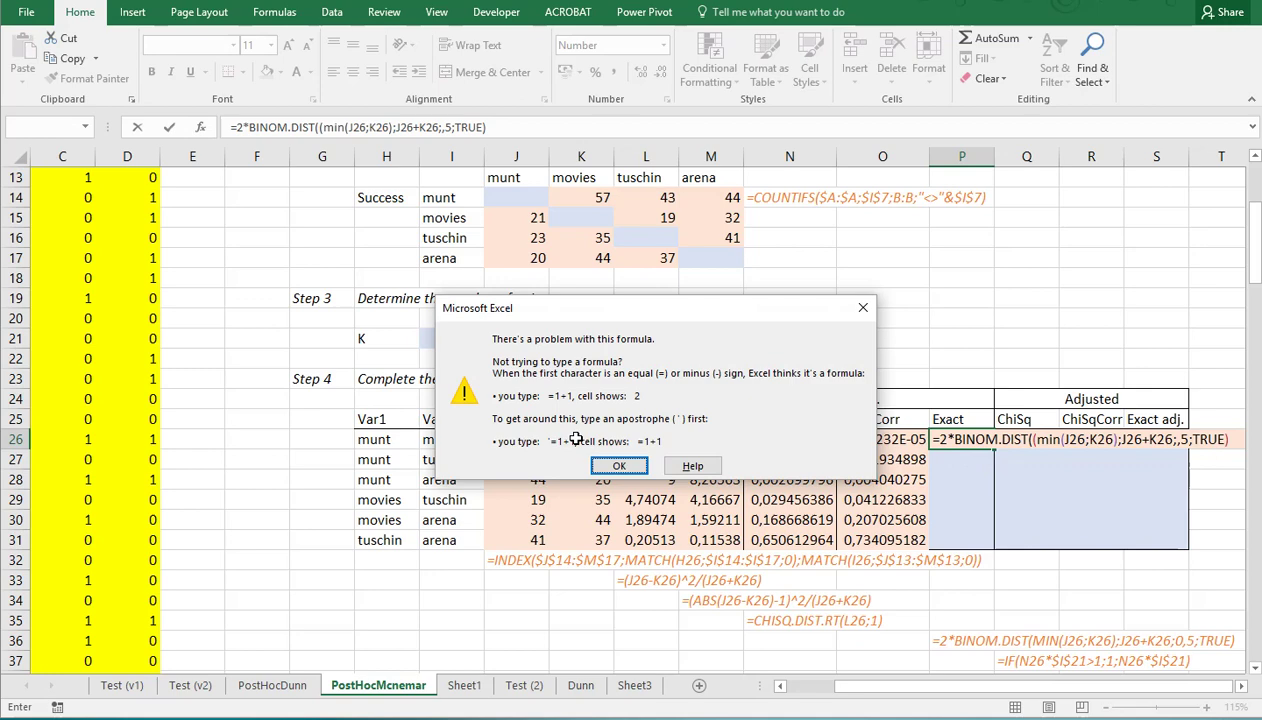
# Step: Delete the stray parenthesis before MIN, then fill the exact formula down to P31
pyautogui.press('Return')
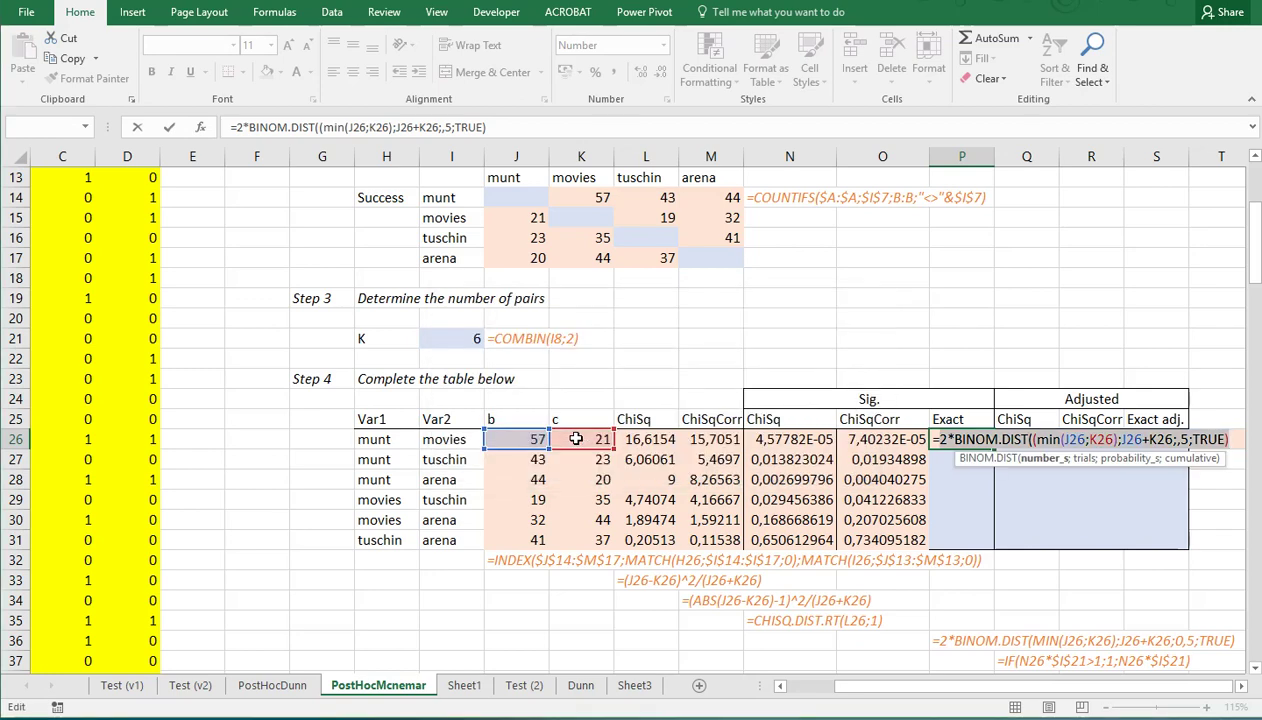
pyautogui.click(1097, 441)
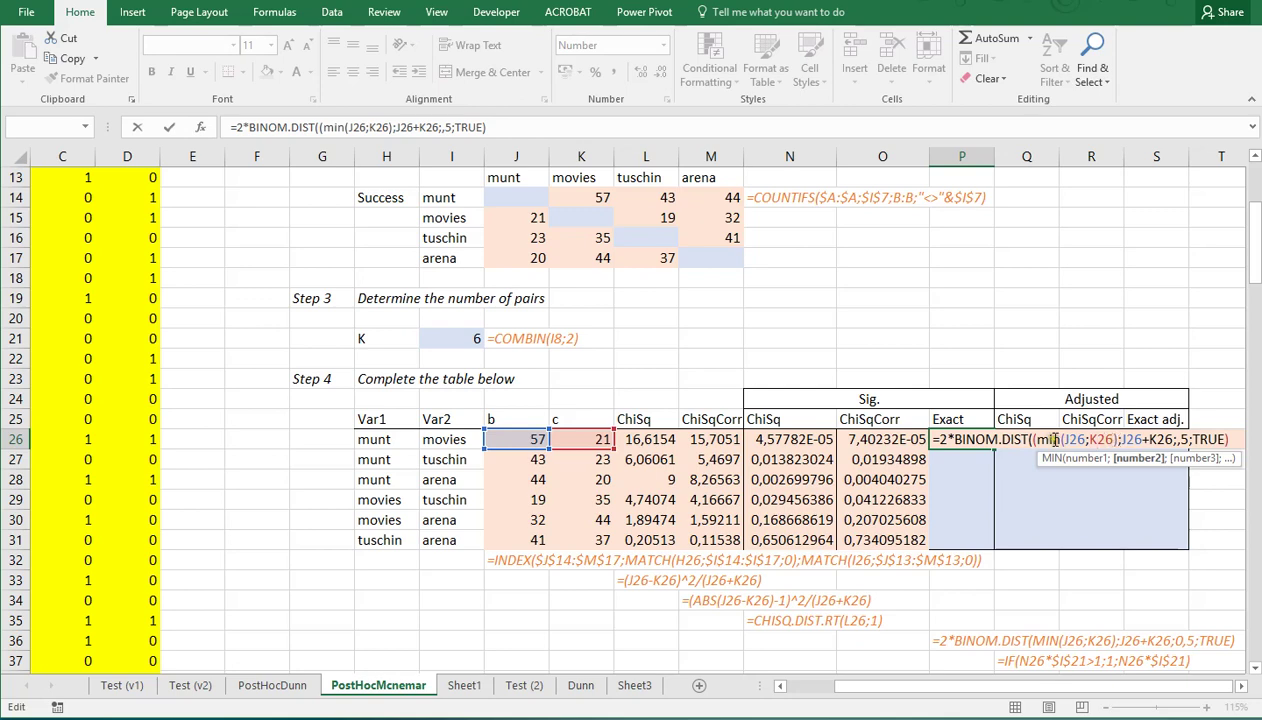
pyautogui.click(1036, 440)
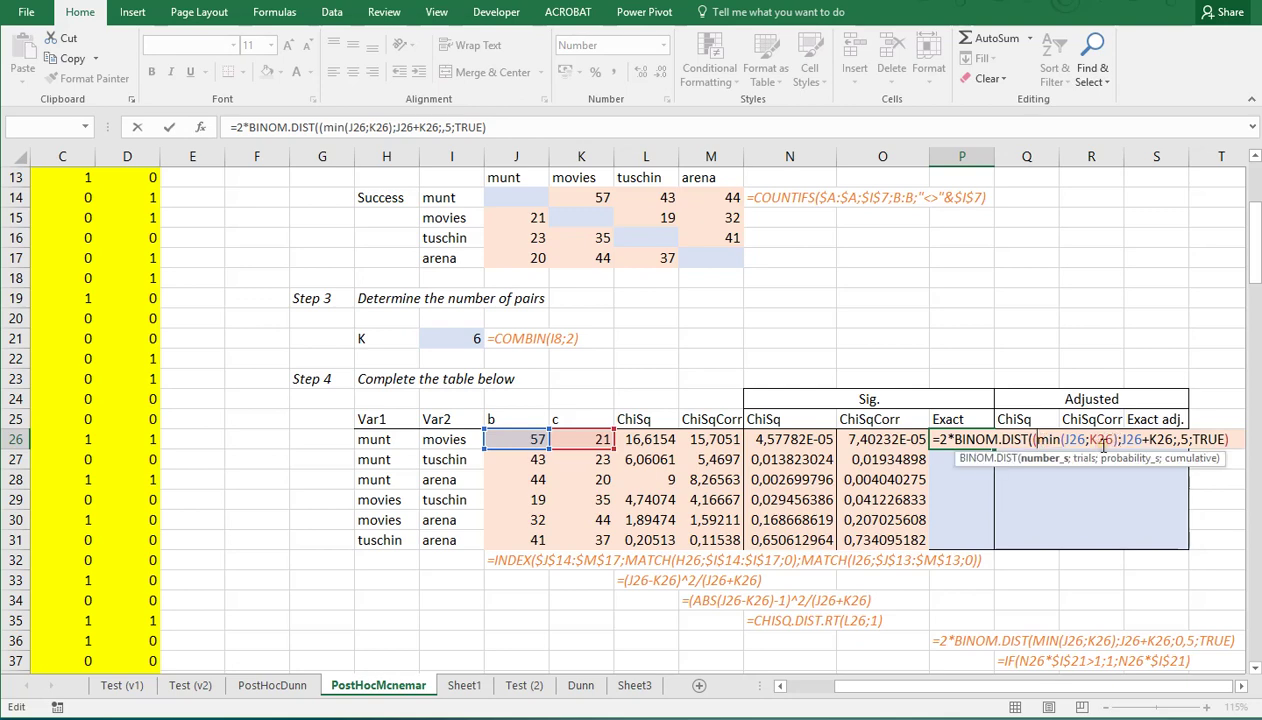
pyautogui.press('BackSpace')
pyautogui.hotkey('ctrl', 'Return')
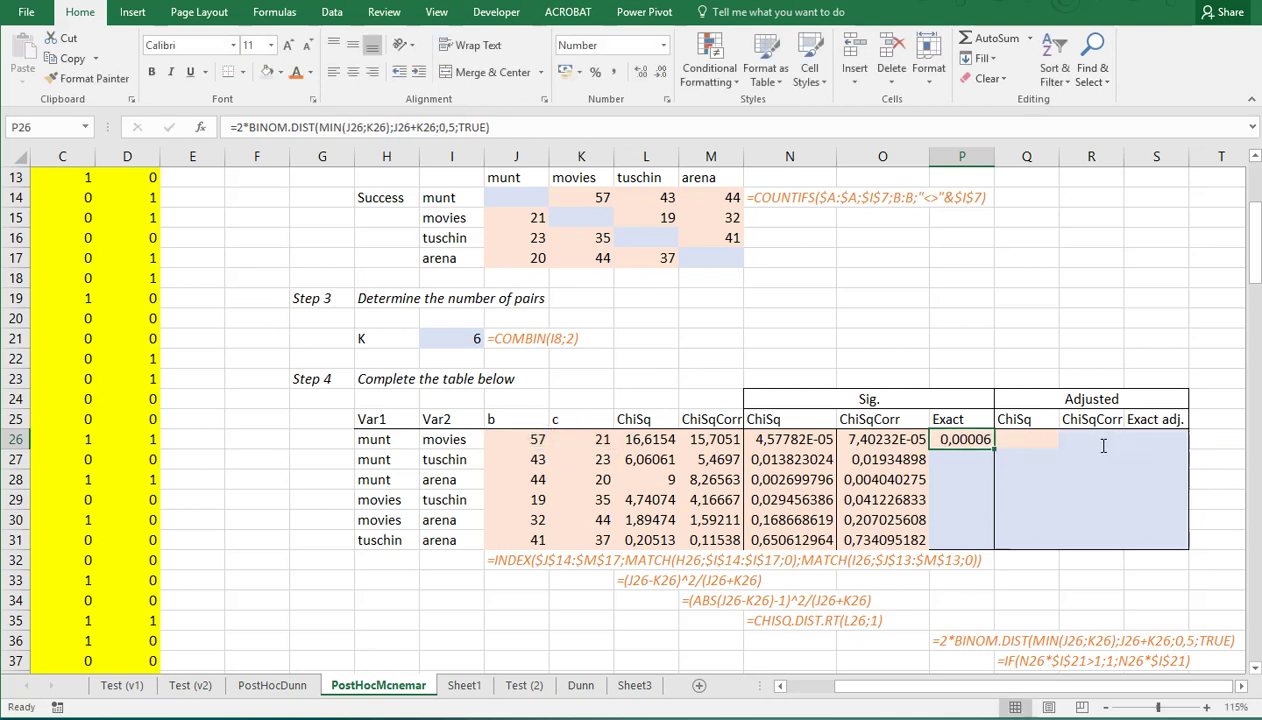
pyautogui.moveTo(994, 450); pyautogui.dragTo(994, 543)
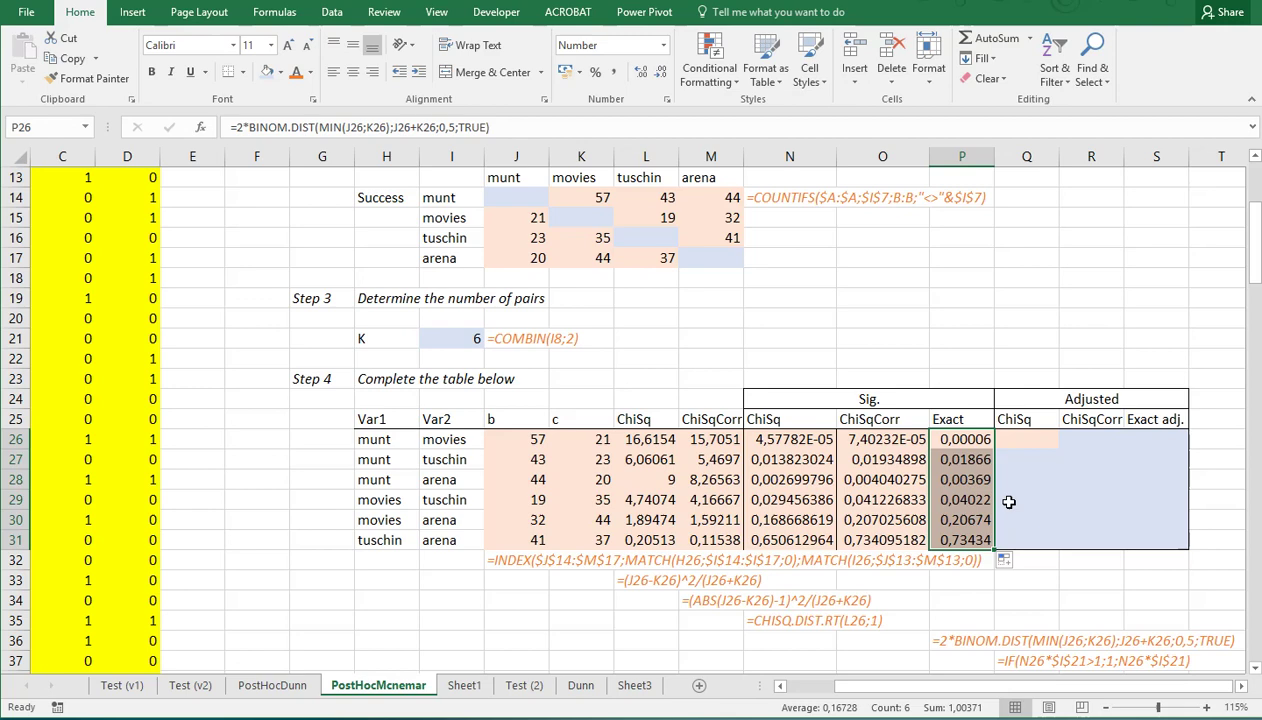
# Step: Start the capped Bonferroni formula in Q26 as =IF(N26*$I$21>1;1;
pyautogui.click(1029, 444)
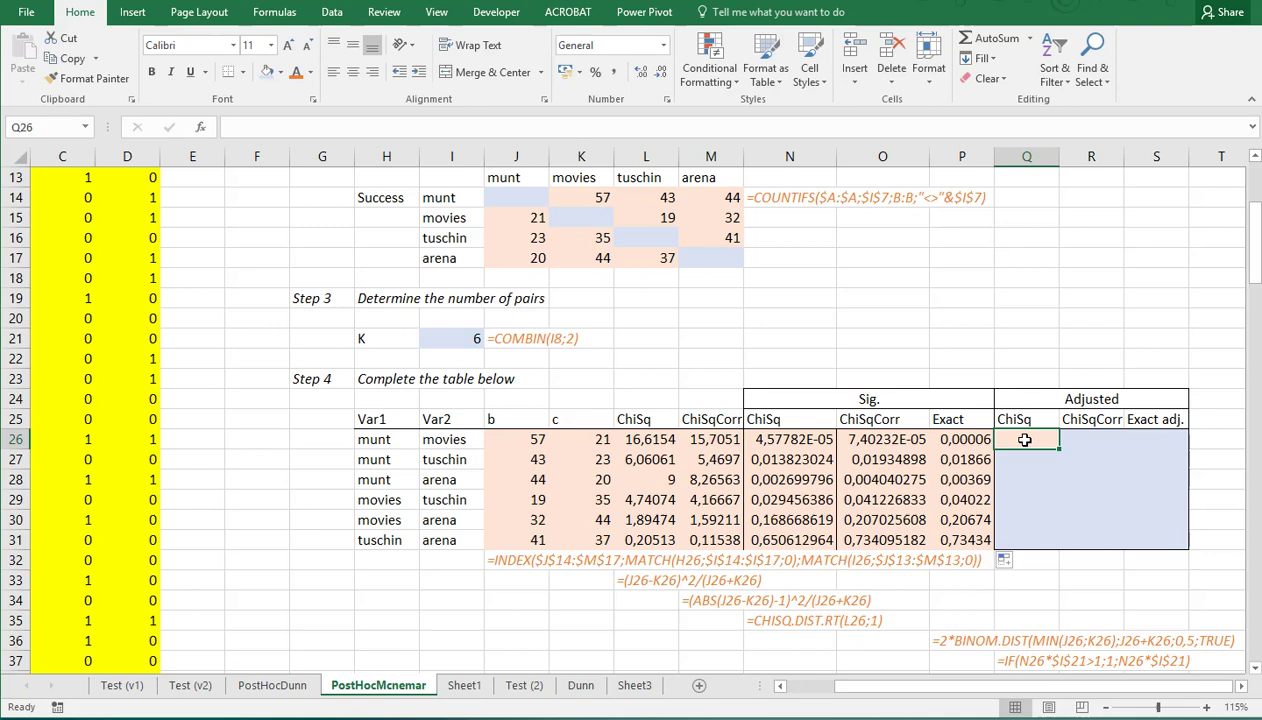
pyautogui.write('=')
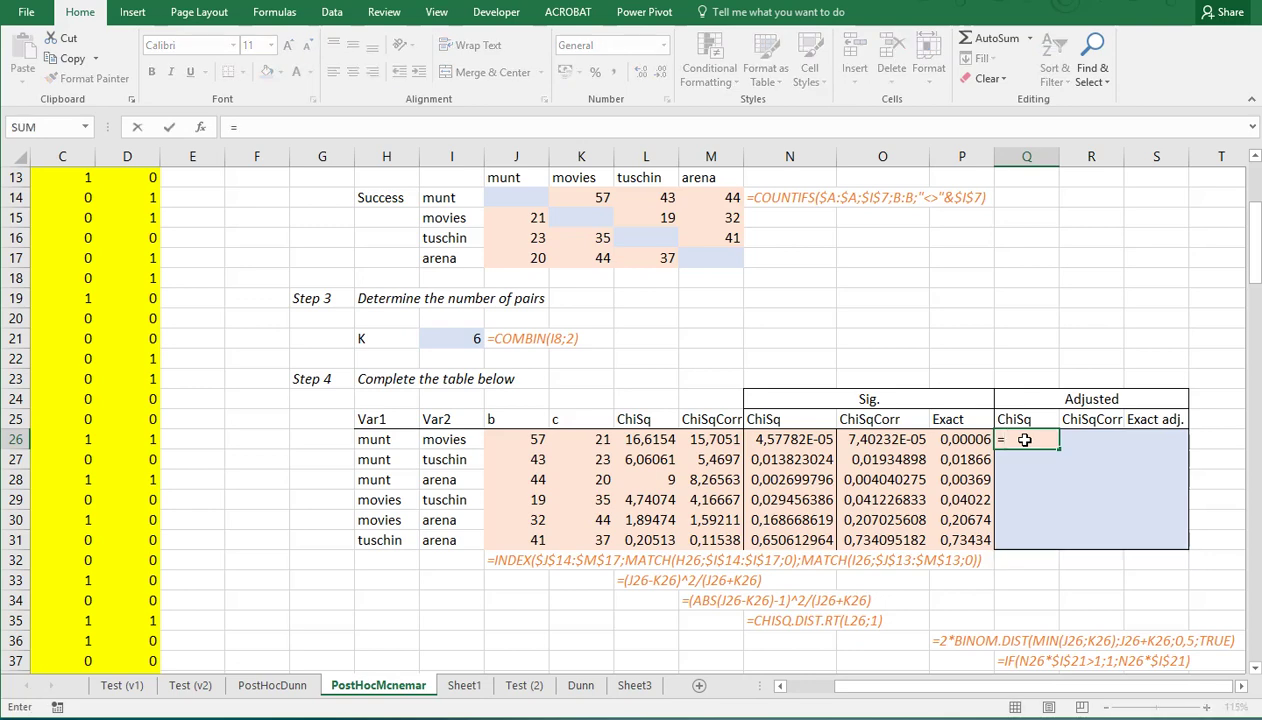
pyautogui.write('if(')
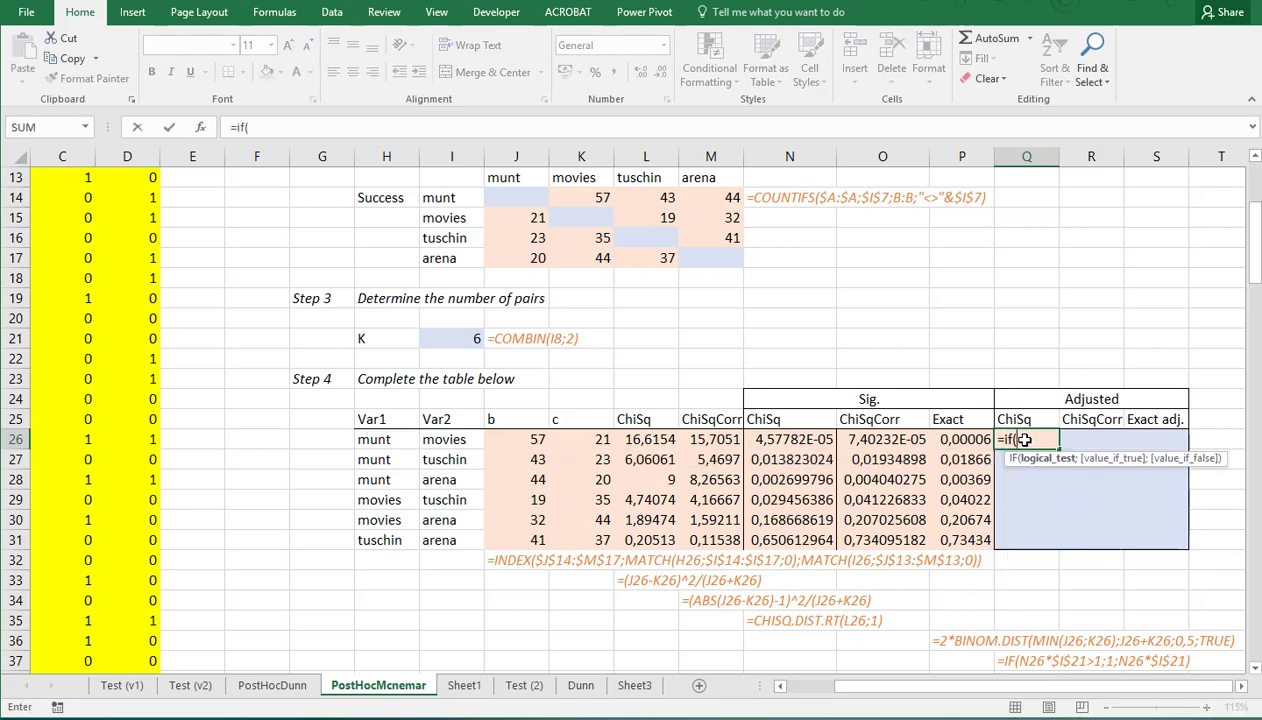
pyautogui.click(800, 440)
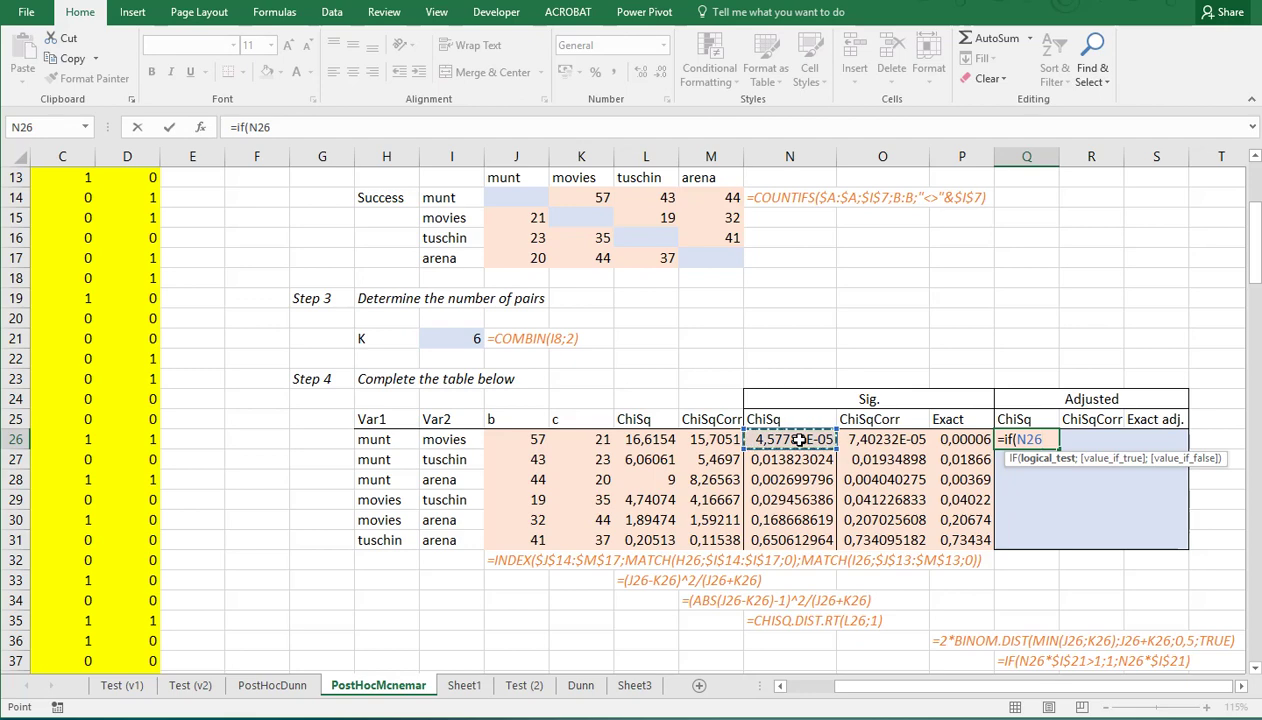
pyautogui.write('*')
pyautogui.click(440, 334)
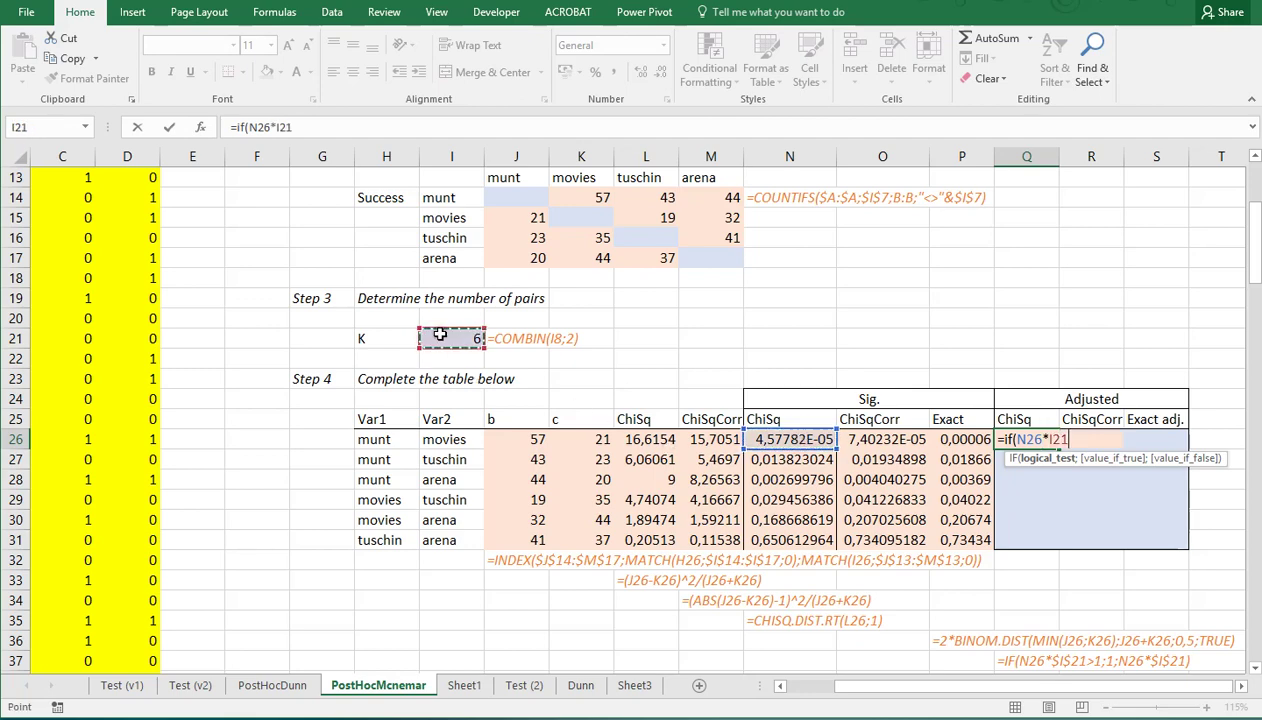
pyautogui.press('F4')
pyautogui.write('>1')
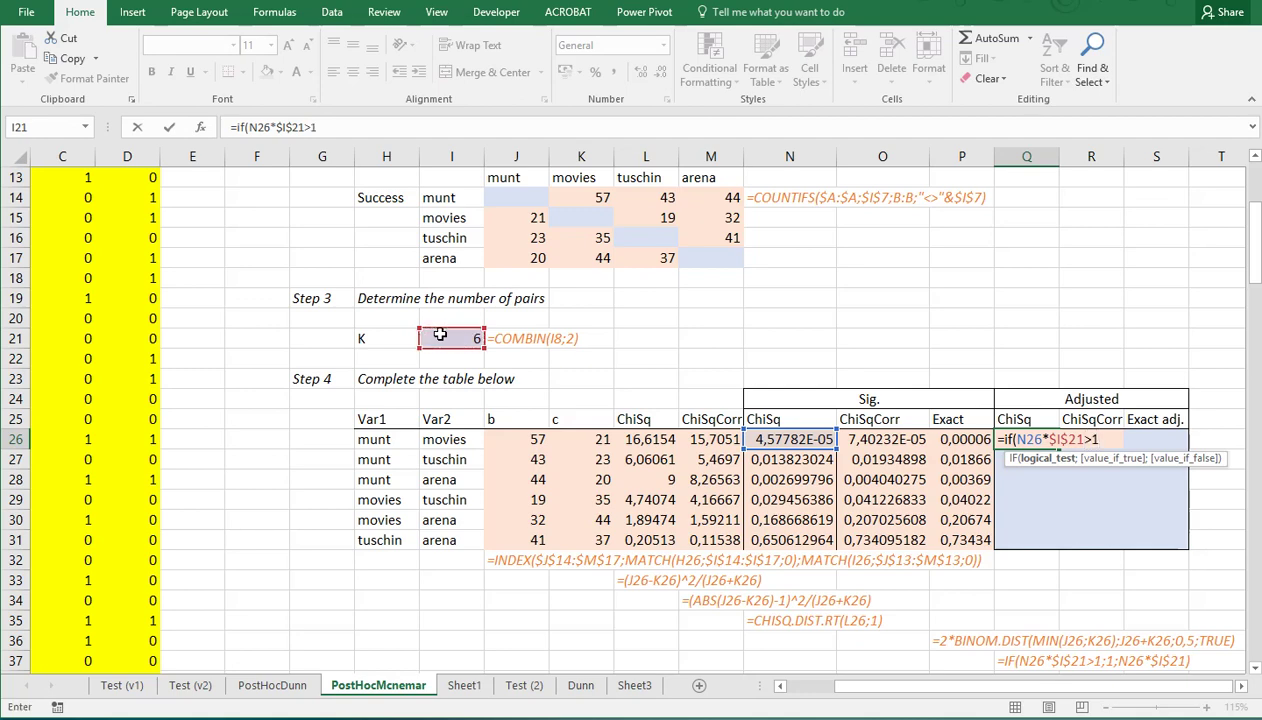
pyautogui.write(';1;')
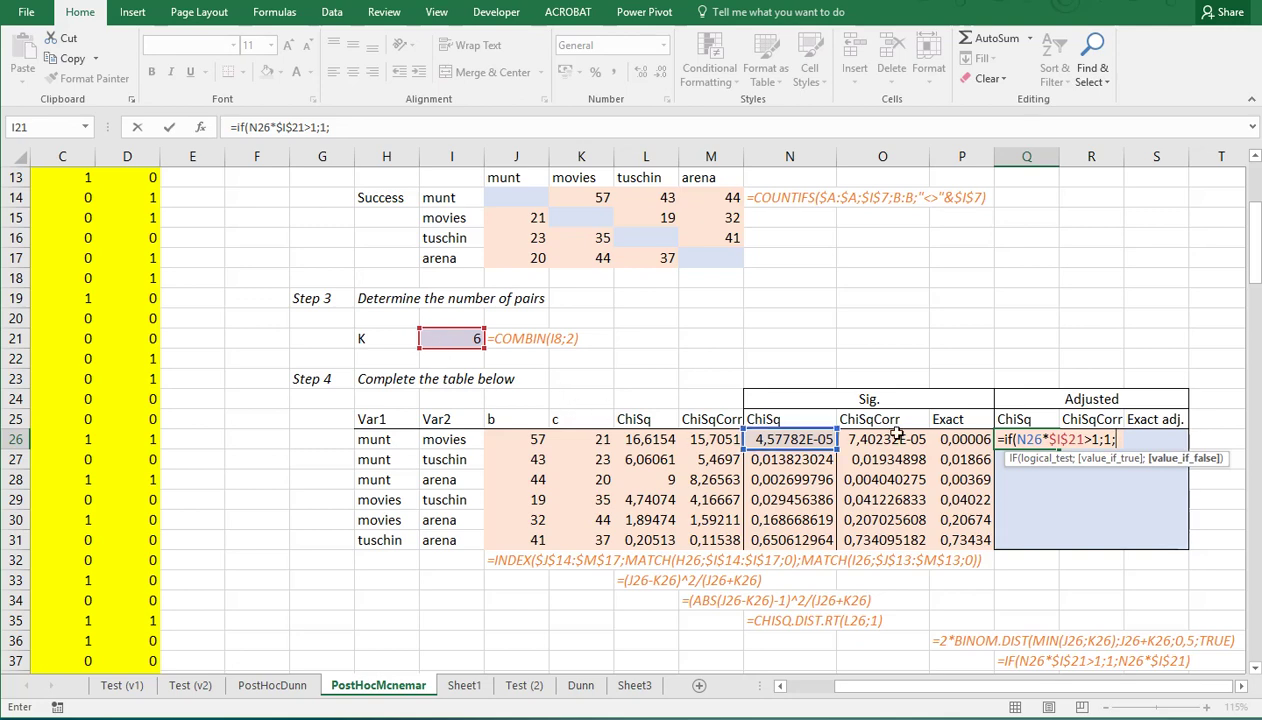
# Step: Finish it with N26*$I$21 as the false value and fill through S26 down to row 31
pyautogui.moveTo(1012, 440); pyautogui.dragTo(1088, 440)
pyautogui.hotkey('ctrl', 'c')
pyautogui.click(1120, 440)
pyautogui.hotkey('ctrl', 'v')
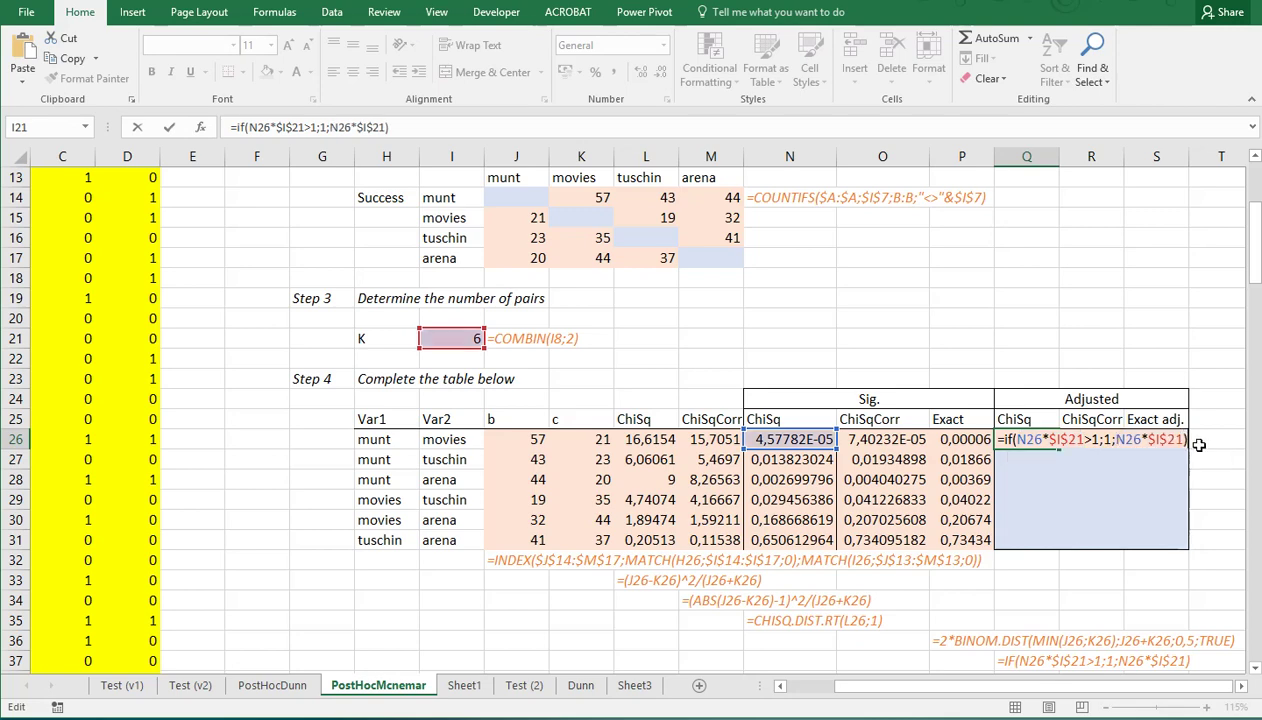
pyautogui.hotkey('ctrl', 'Return')
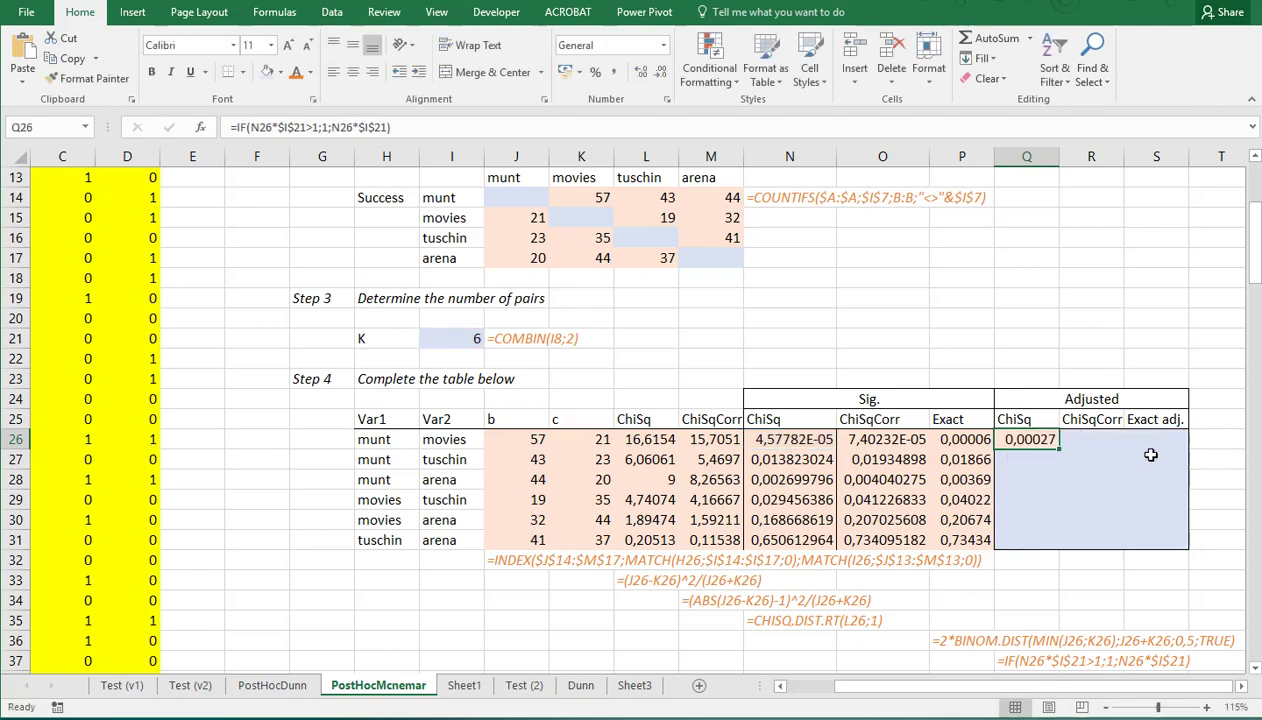
pyautogui.moveTo(1061, 451); pyautogui.dragTo(1188, 548)
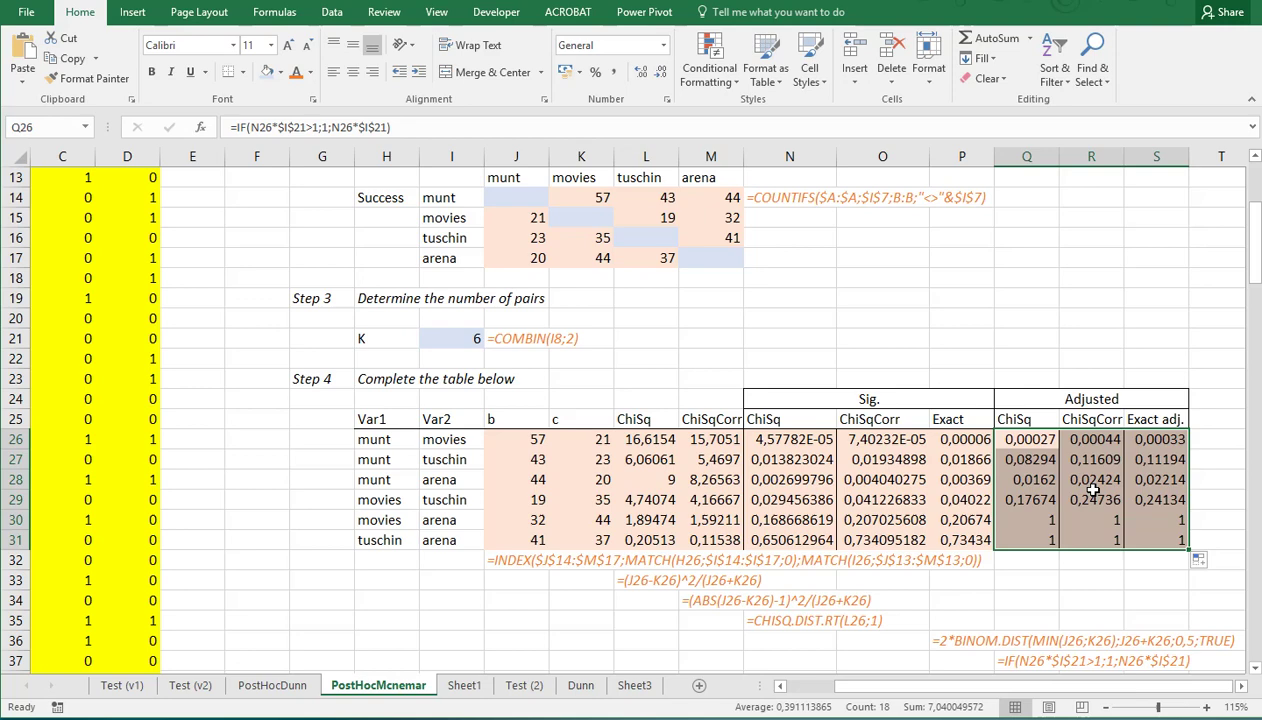
pyautogui.scroll(4, 1093, 489)
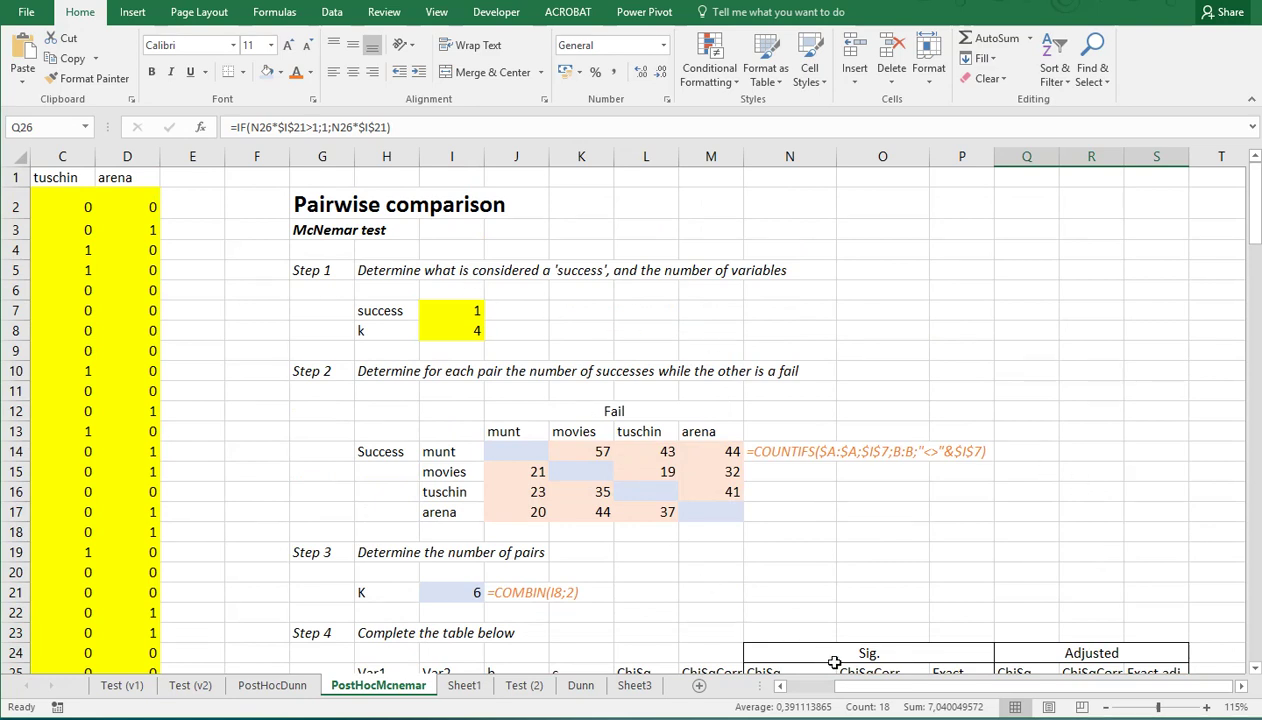
pyautogui.moveTo(873, 686); pyautogui.dragTo(817, 686)
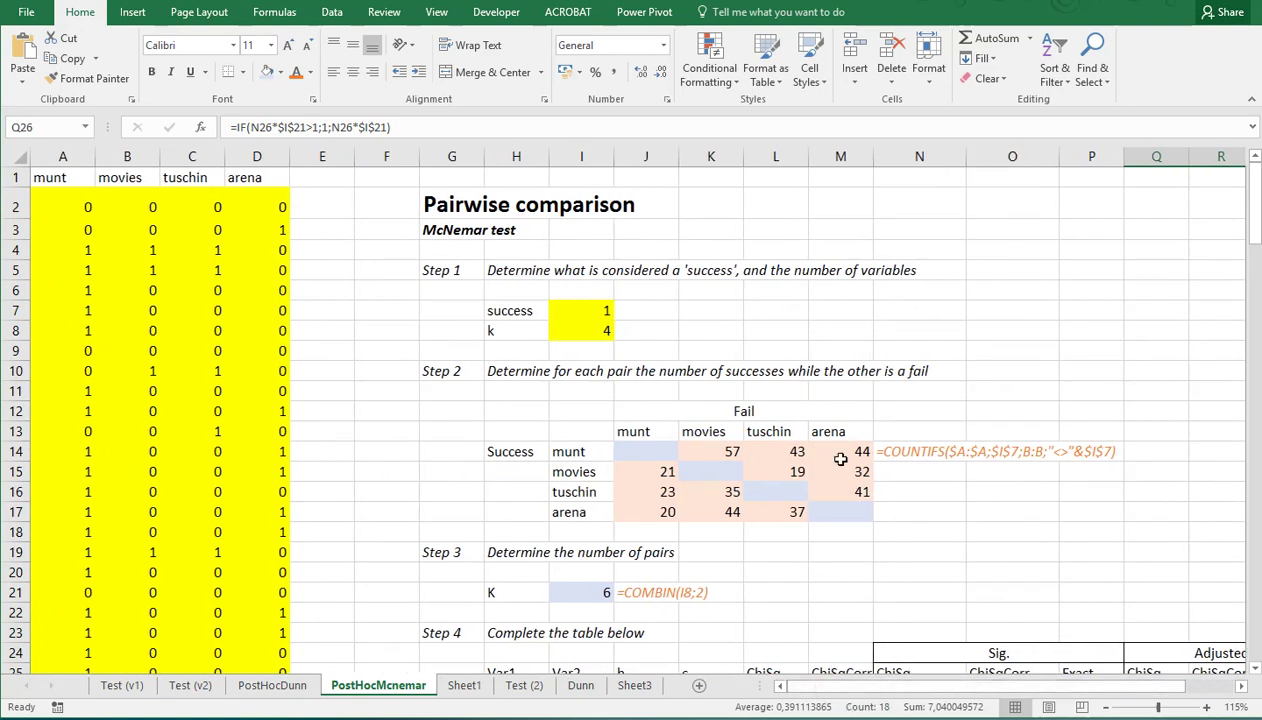
pyautogui.click(450, 233)
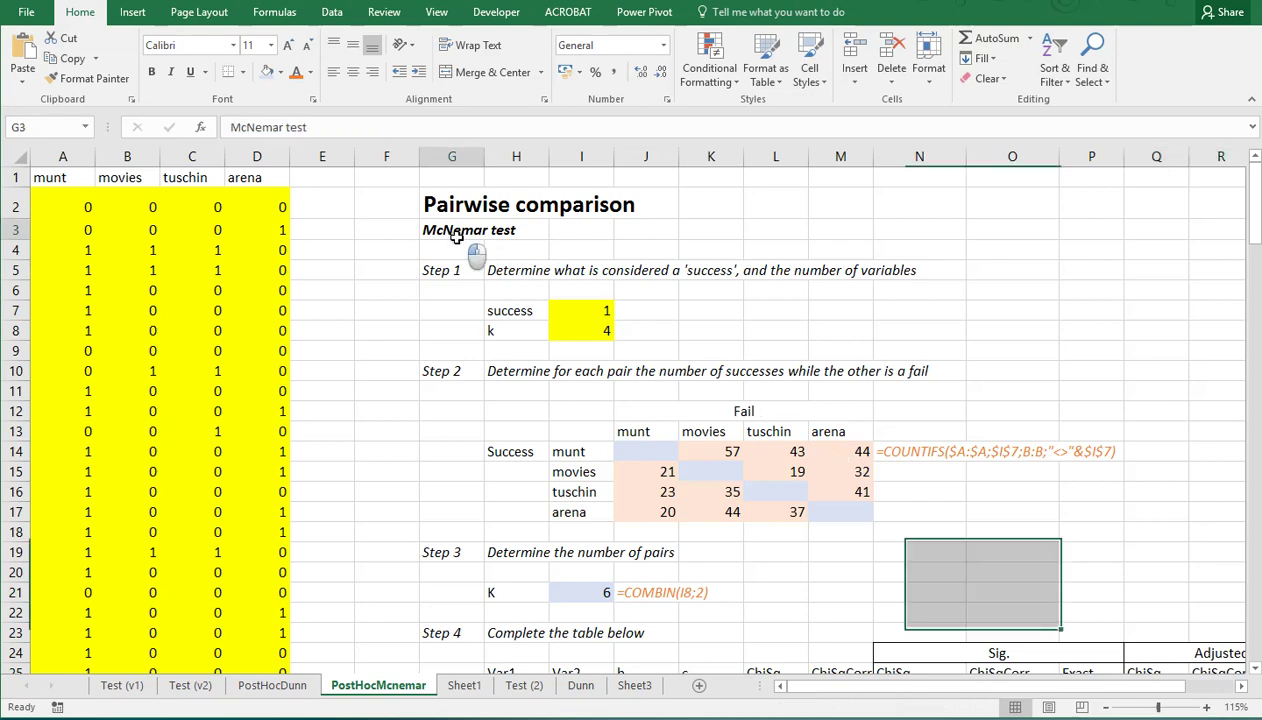
pyautogui.scroll(-4, 990, 451)
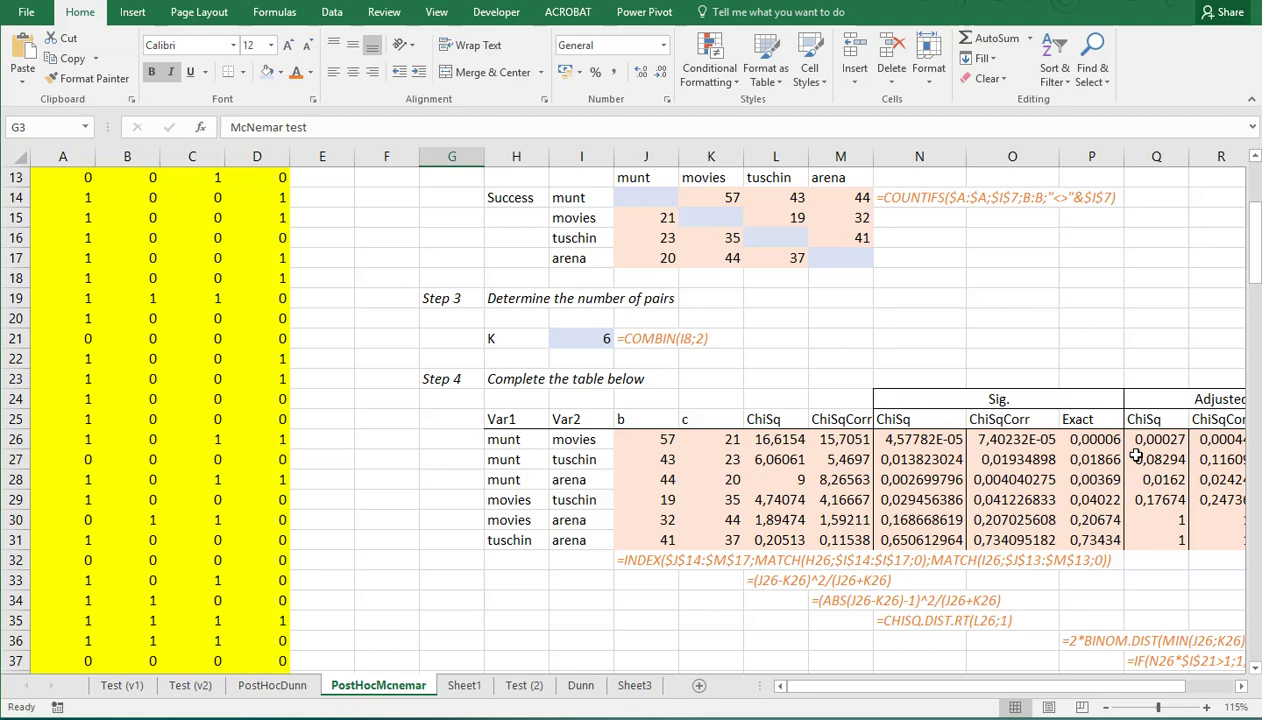
pyautogui.moveTo(938, 437); pyautogui.dragTo(935, 538)
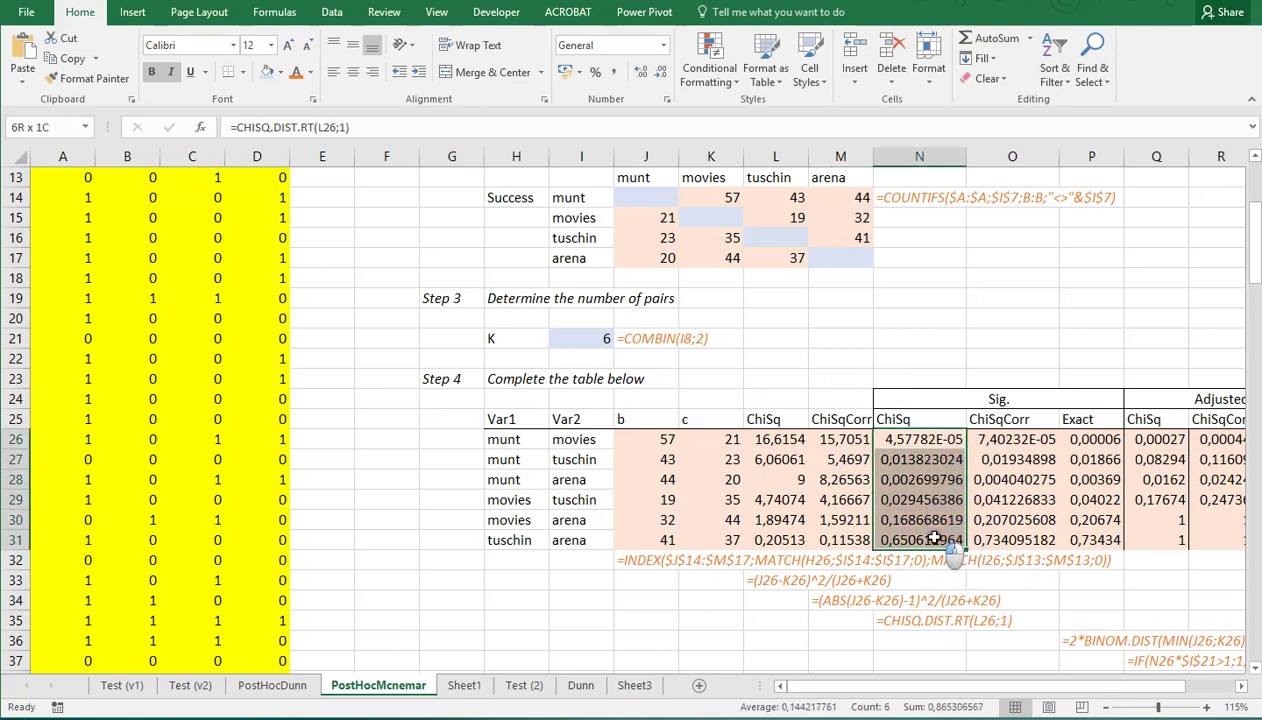
pyautogui.click(140, 684)
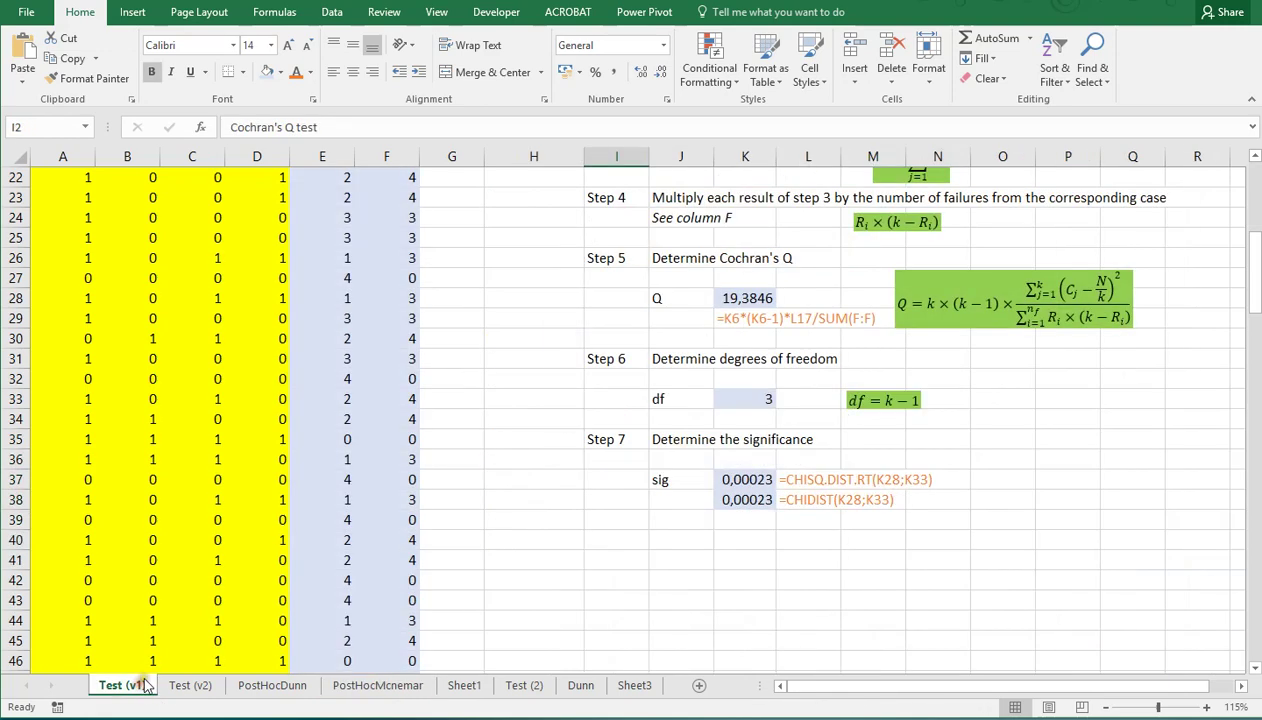
pyautogui.scroll(7, 186, 472)
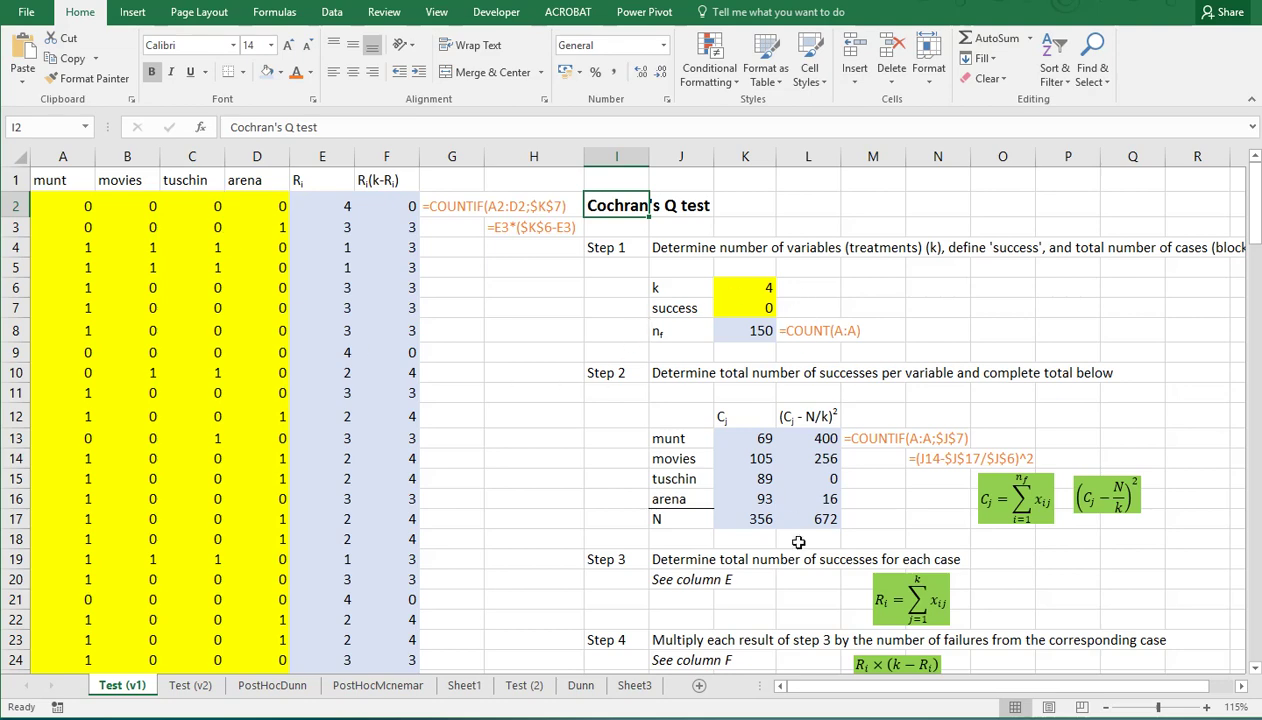
pyautogui.scroll(-3, 584, 554)
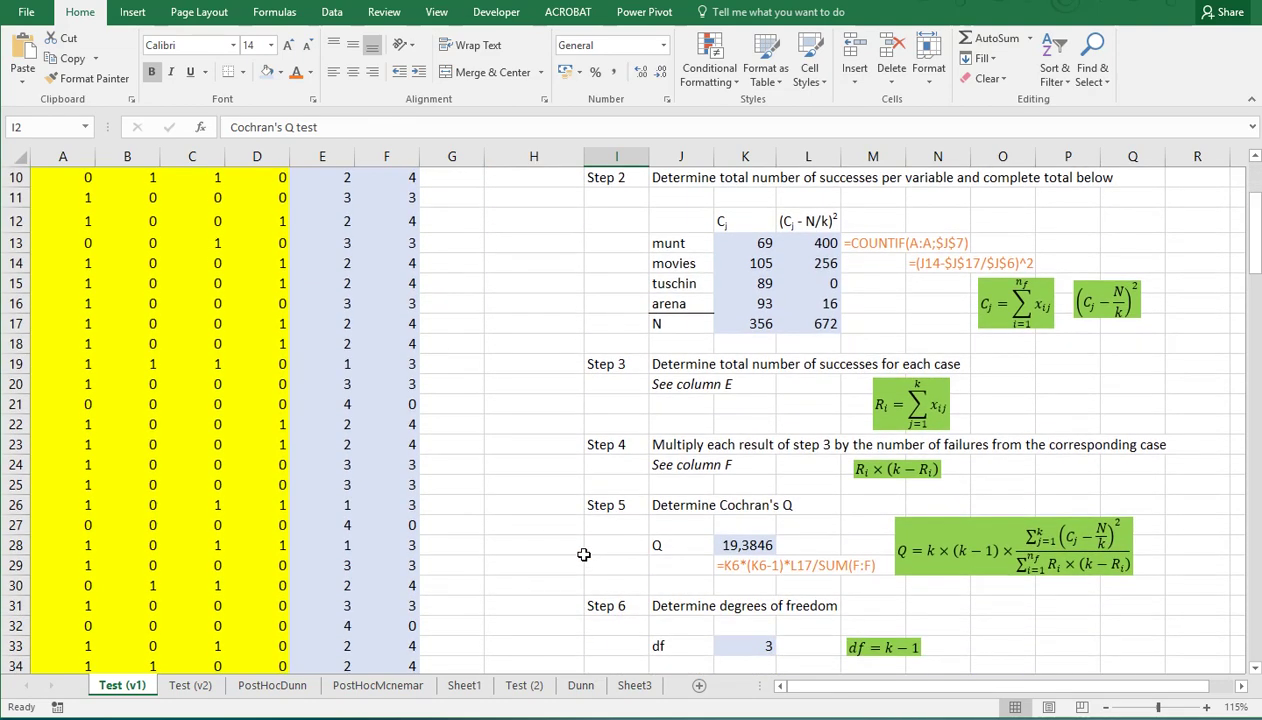
pyautogui.scroll(-2, 584, 554)
pyautogui.click(733, 602)
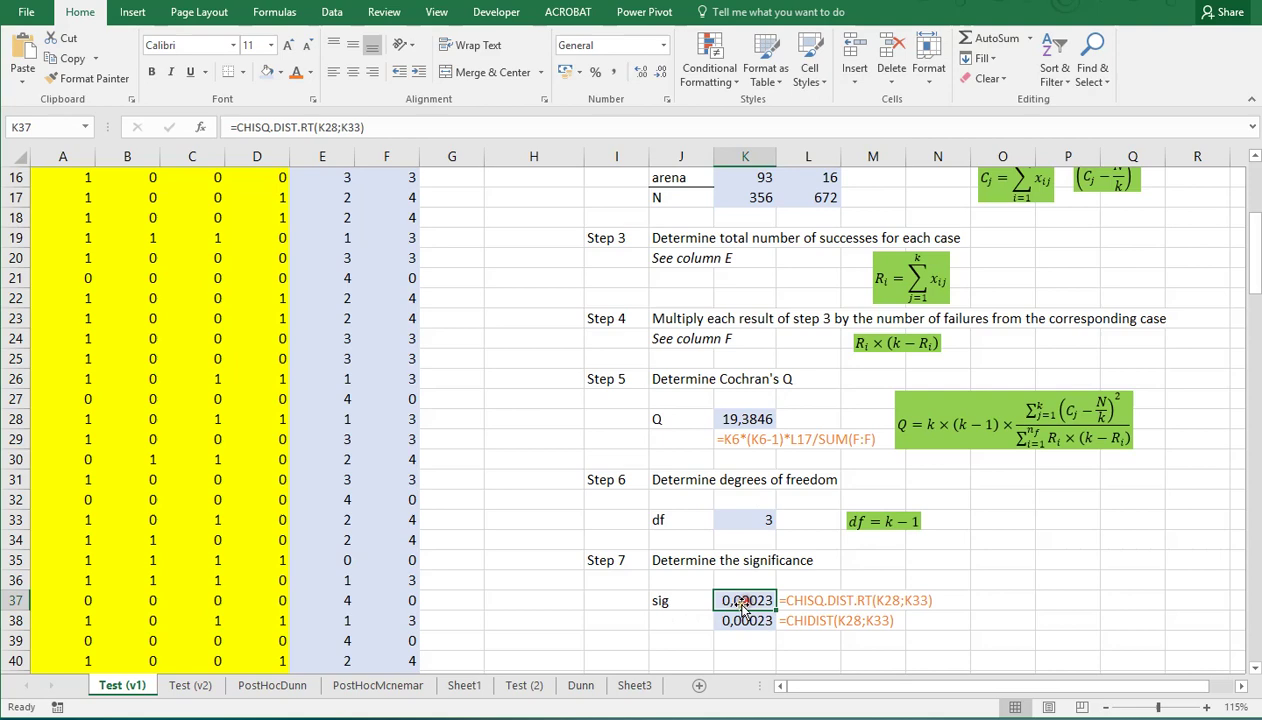
pyautogui.click(379, 686)
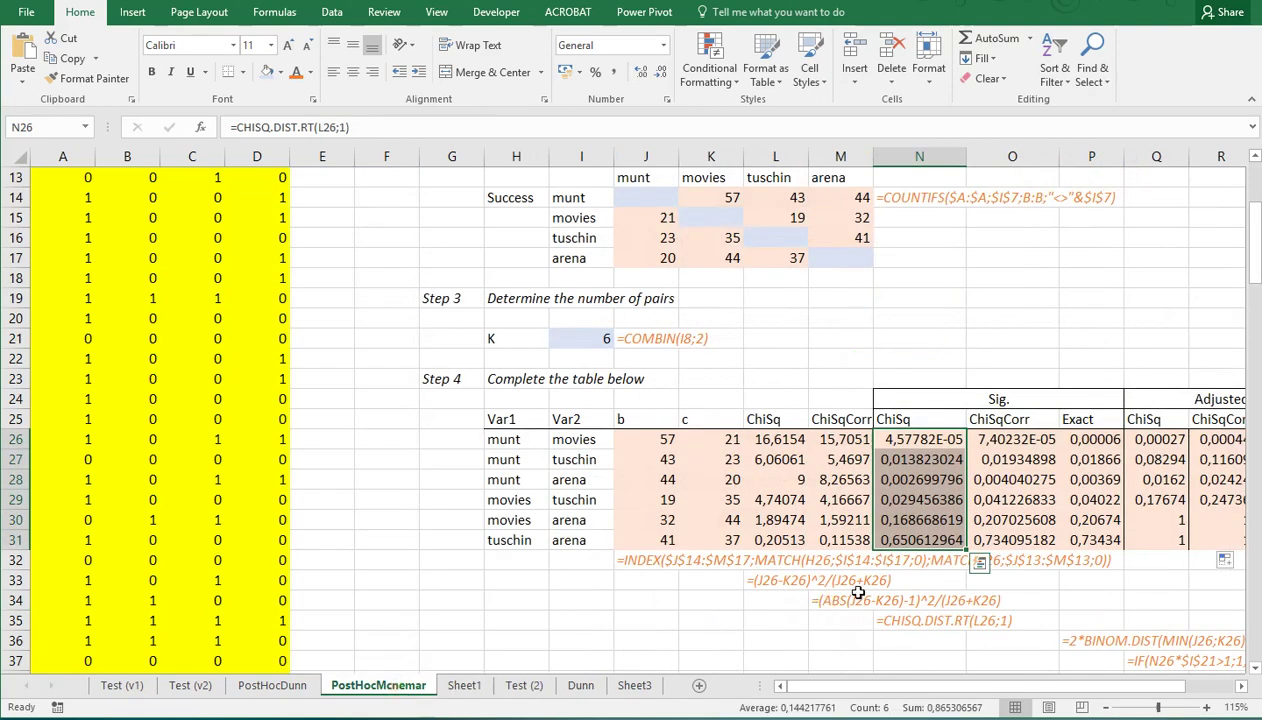
pyautogui.click(901, 440)
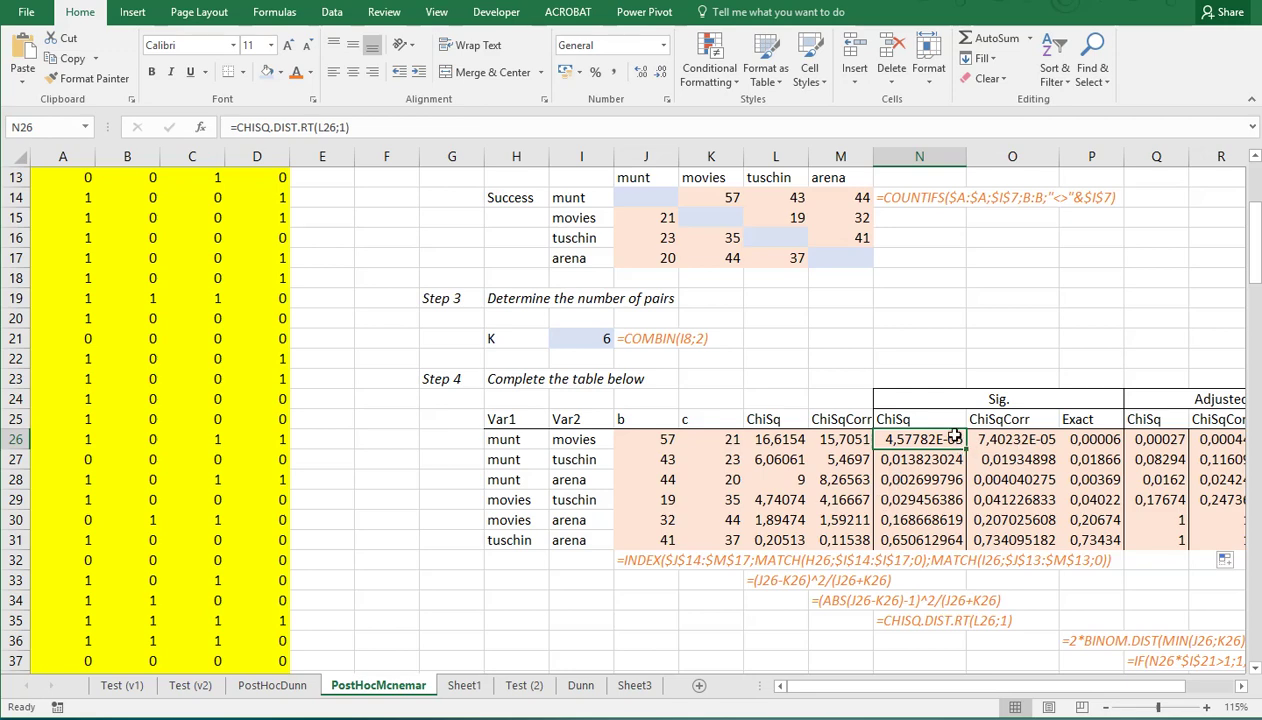
pyautogui.scroll(4, 954, 436)
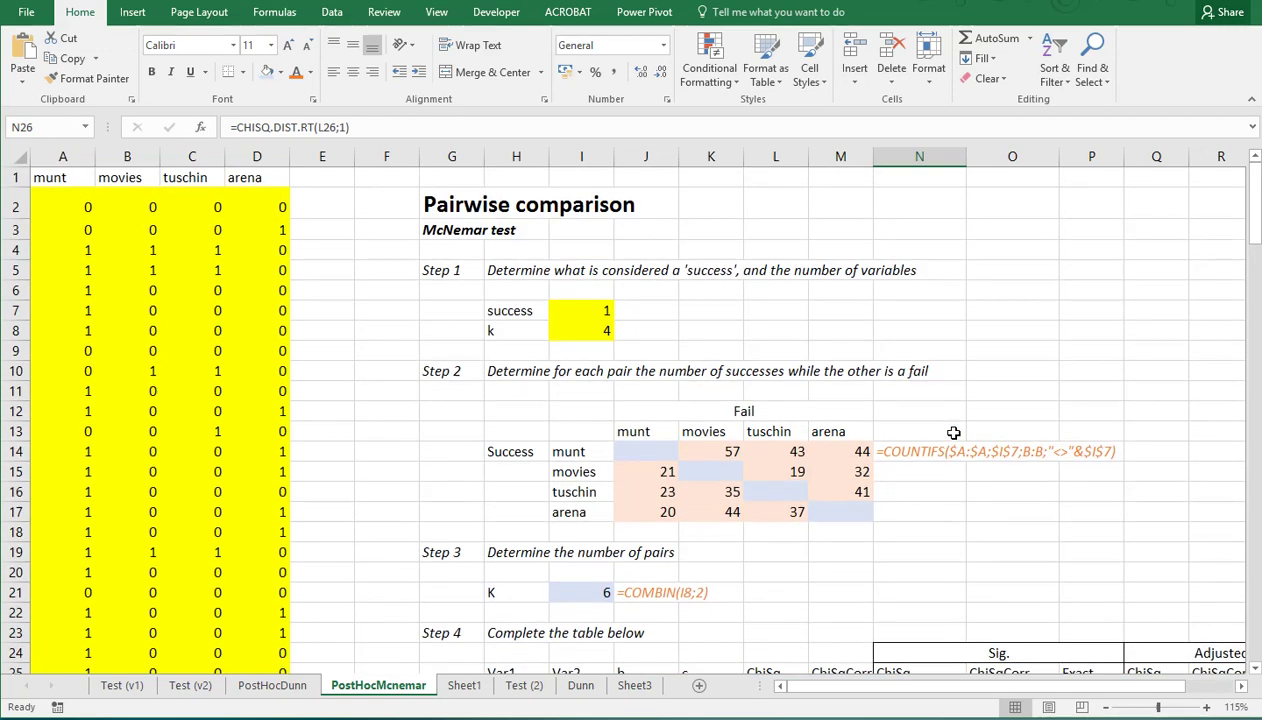